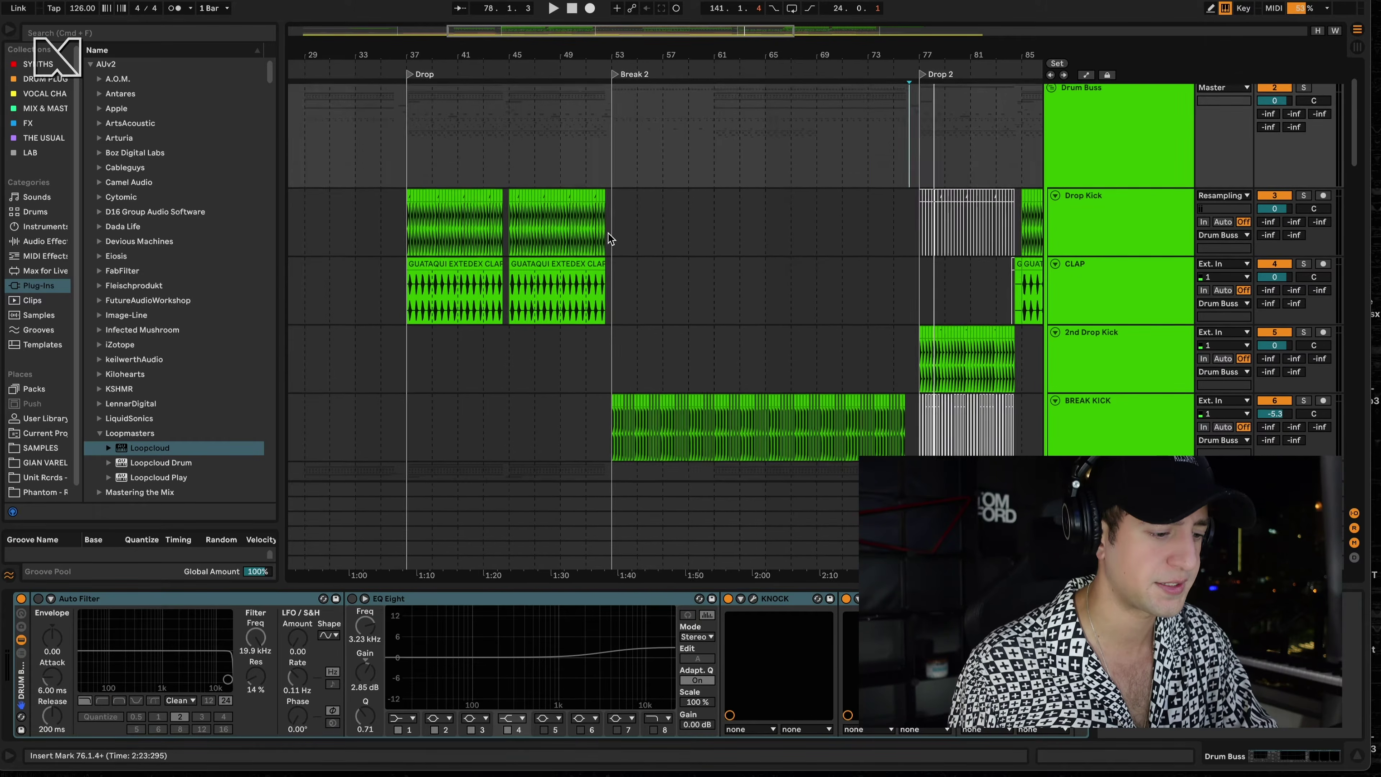
- Solo the Drop Kick track and listen to it from just before the first drop
left_click(608, 232)
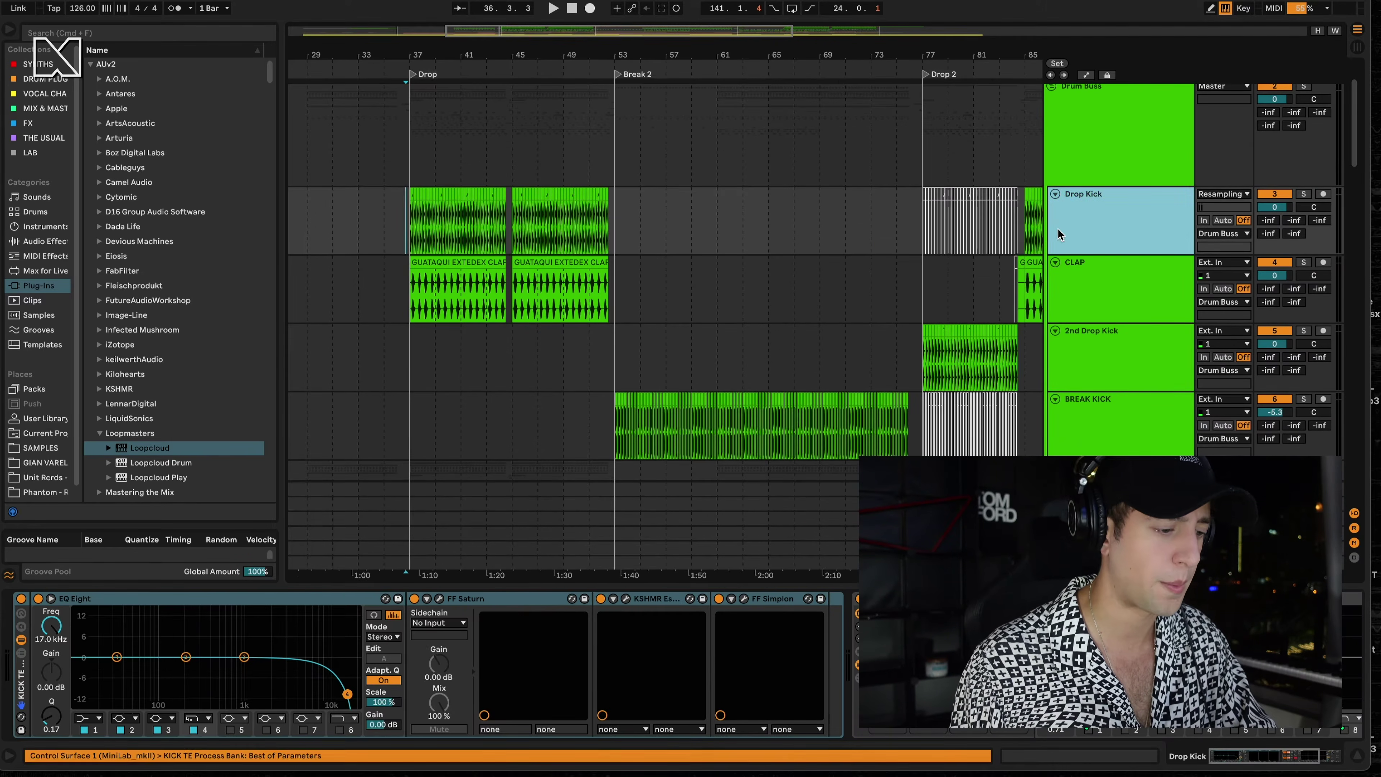
left_click(1304, 194)
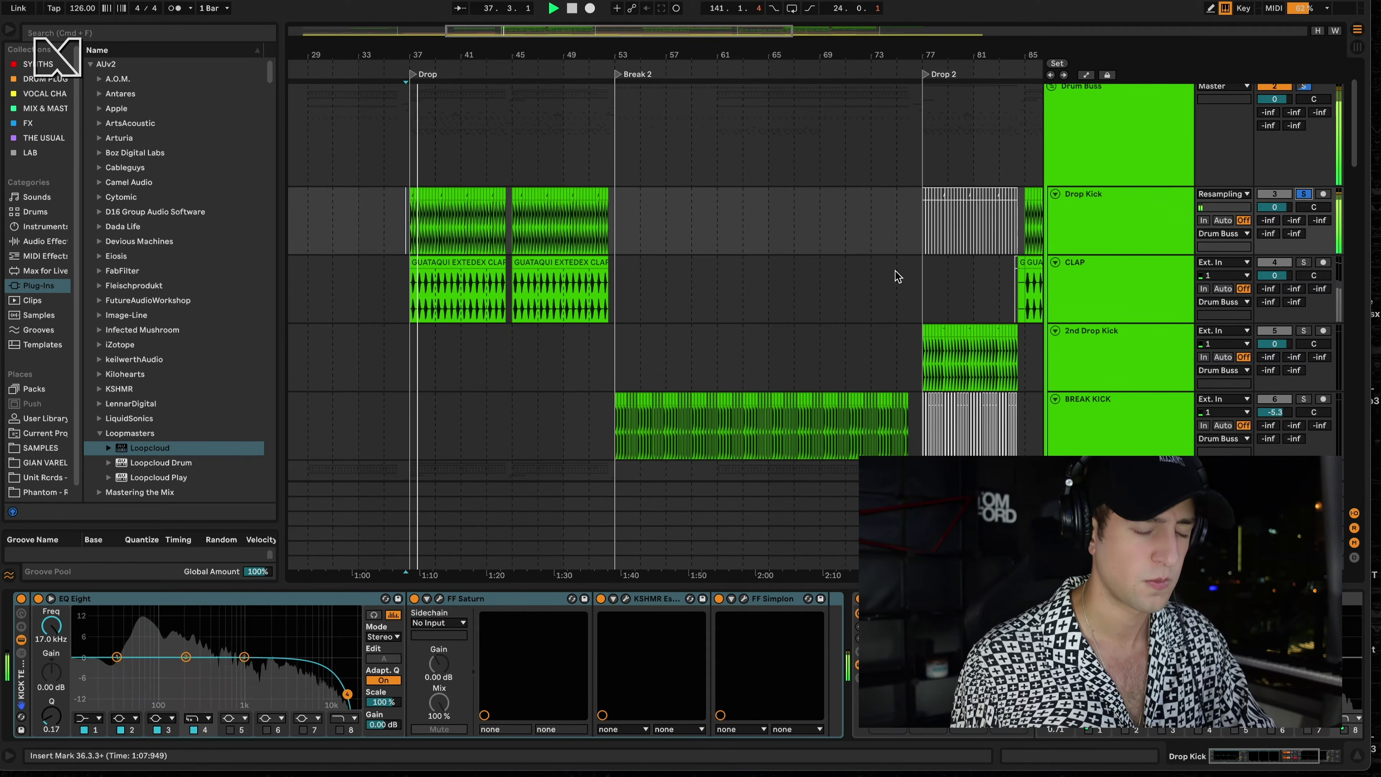
key("space")
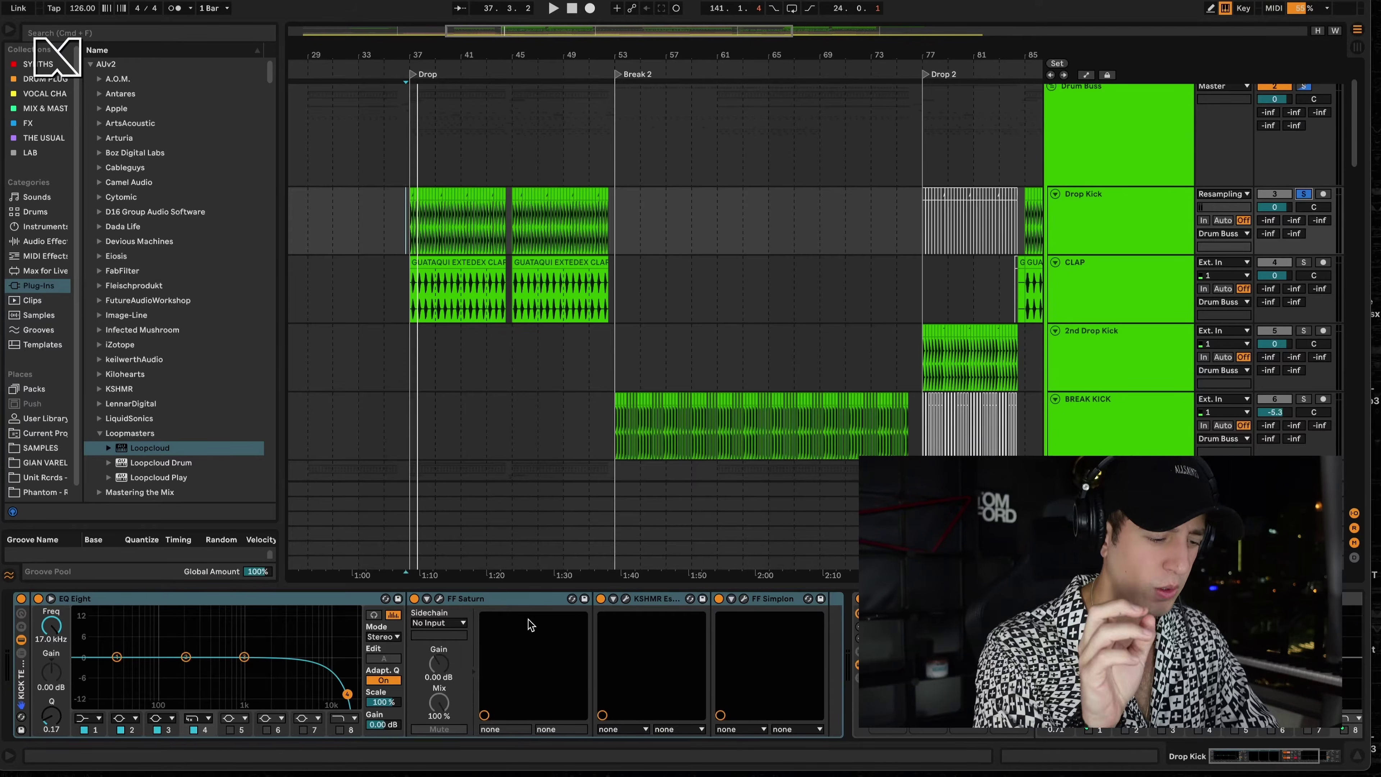
- Inspect the KSHMR Essentials Kick plugin on the Drop Kick track, close it, and show the BREAK KICK track's effects
left_click(626, 599)
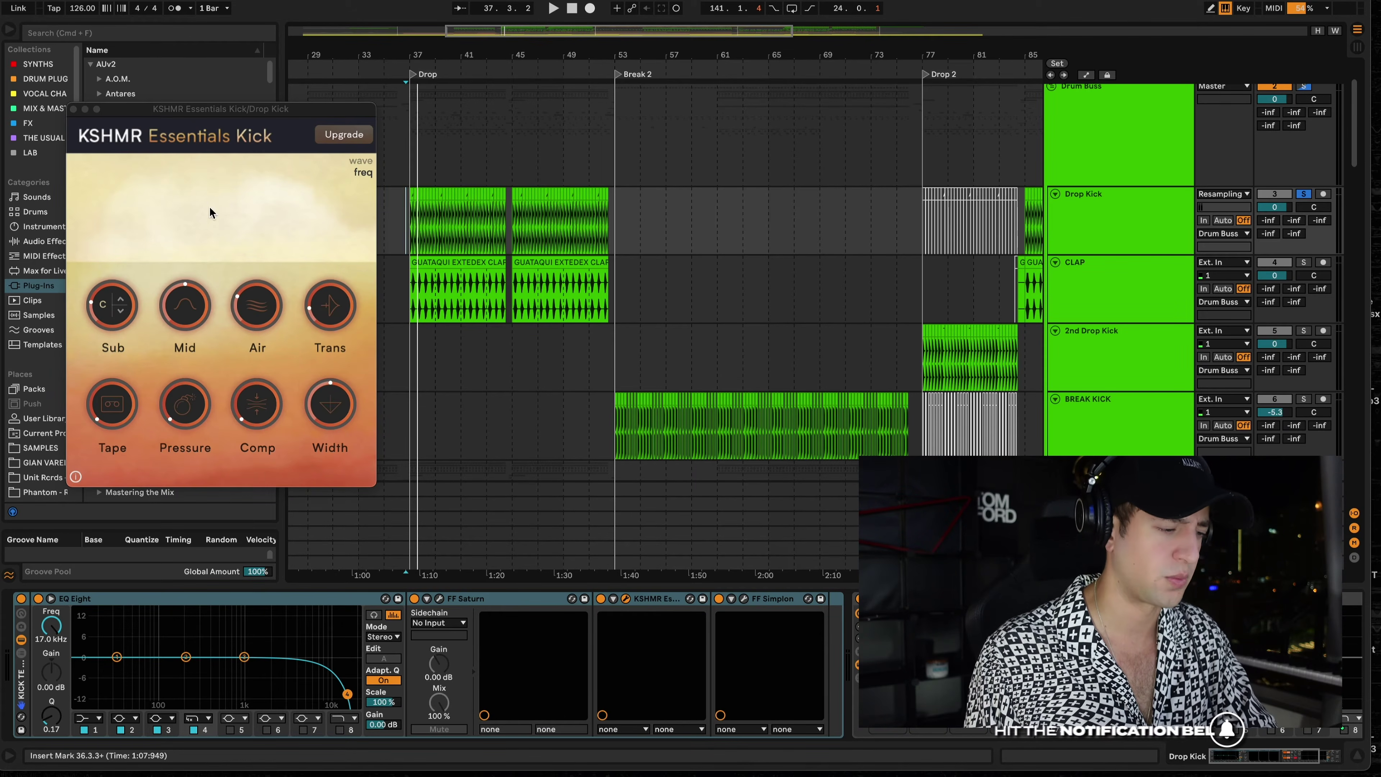
left_click(74, 111)
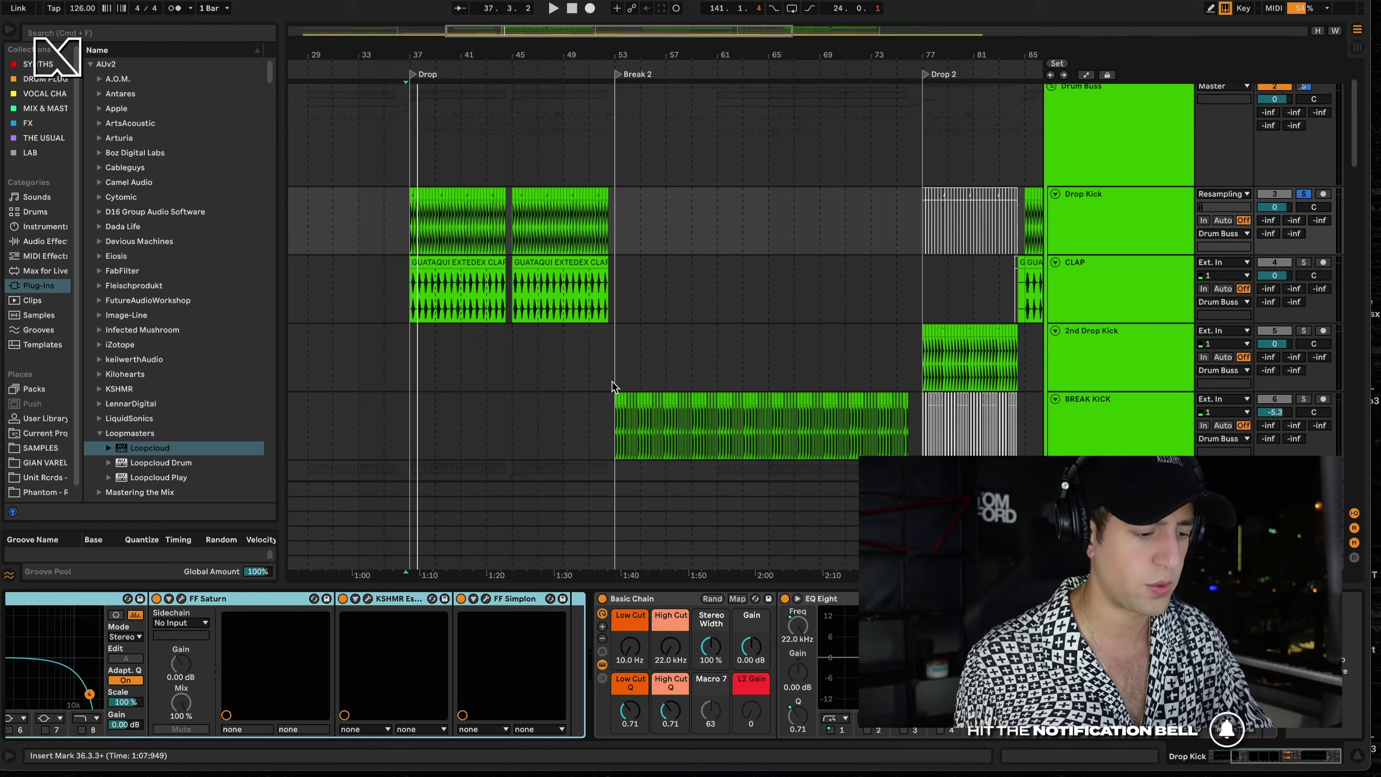
left_click(1121, 403)
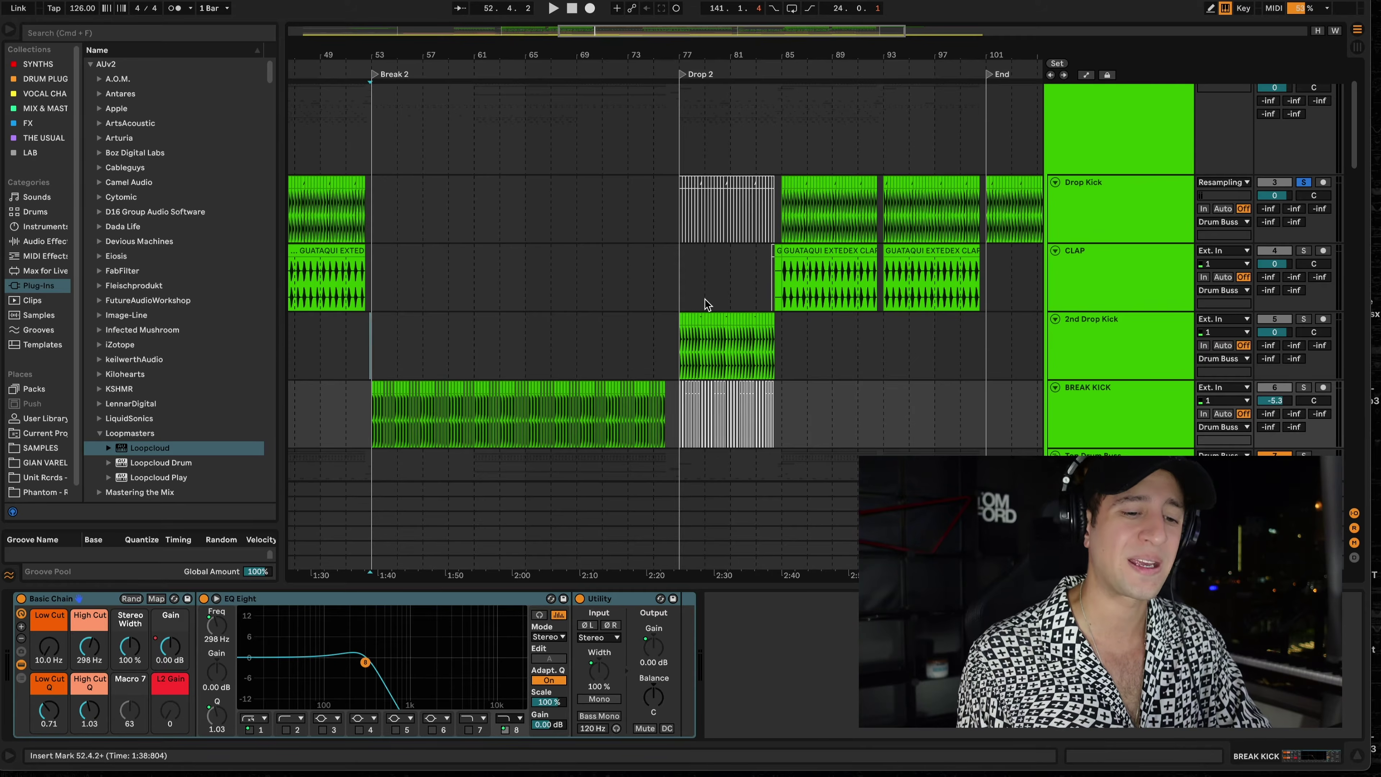
- Unsolo the Drop Kick track and listen to the 2nd Drop Kick from just before Drop 2
scroll(707, 299, "left", 2)
scroll(707, 298, "down", 1)
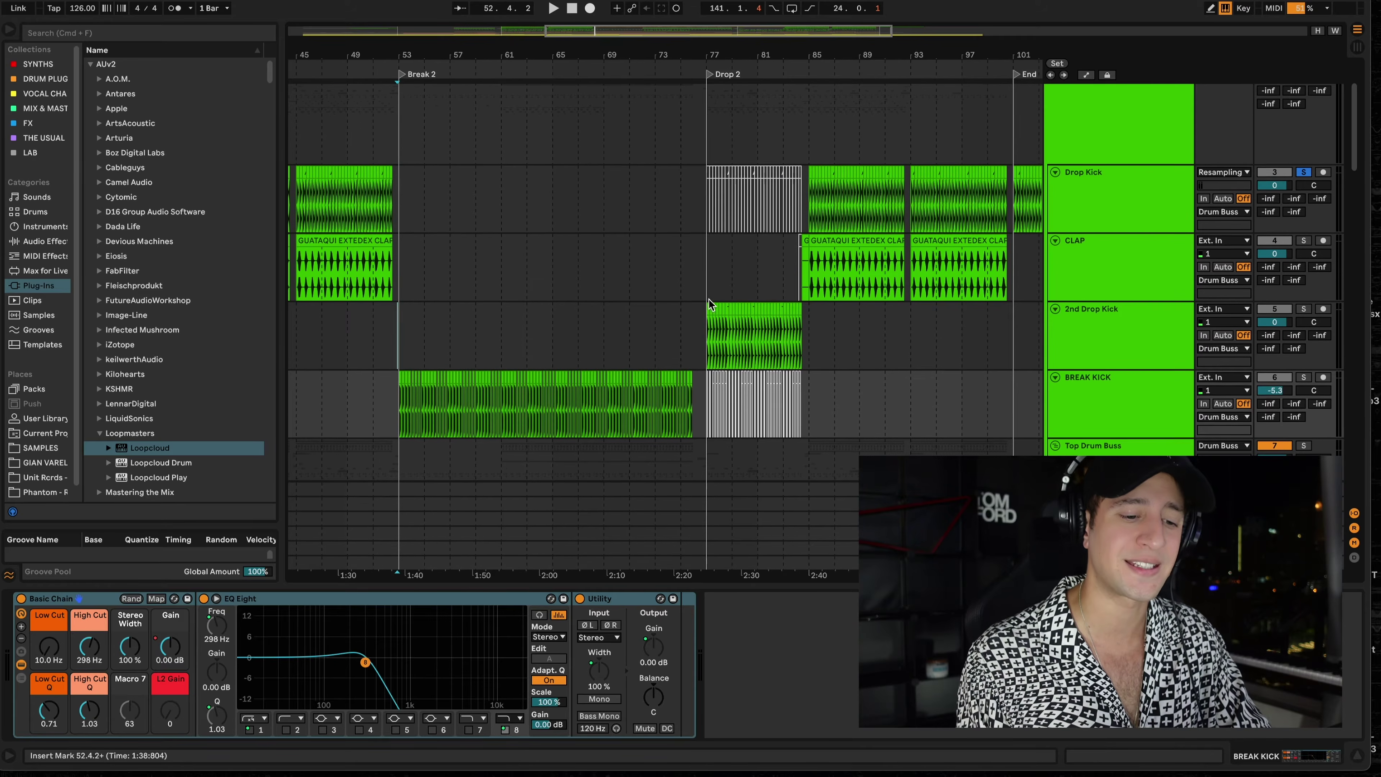
left_click(1304, 173)
left_click(699, 321)
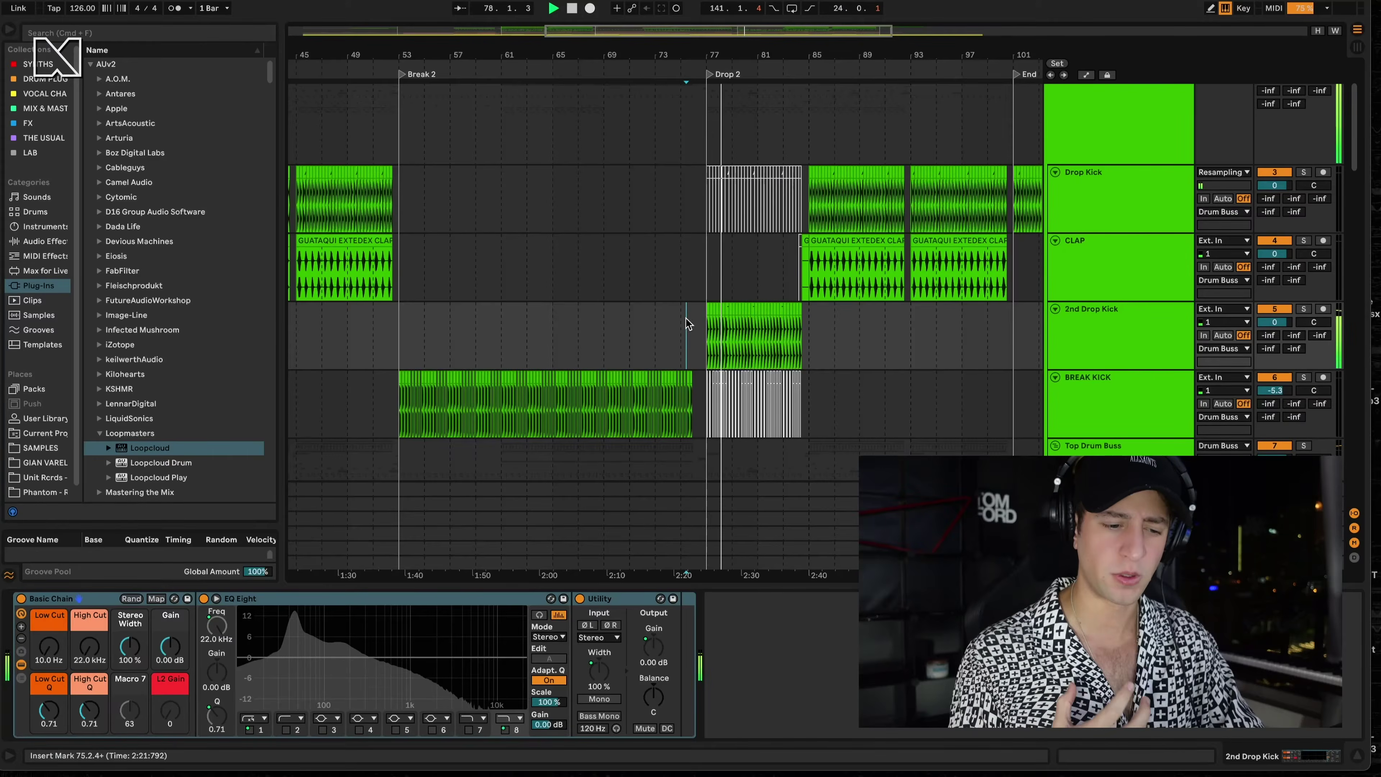
left_click(1093, 342)
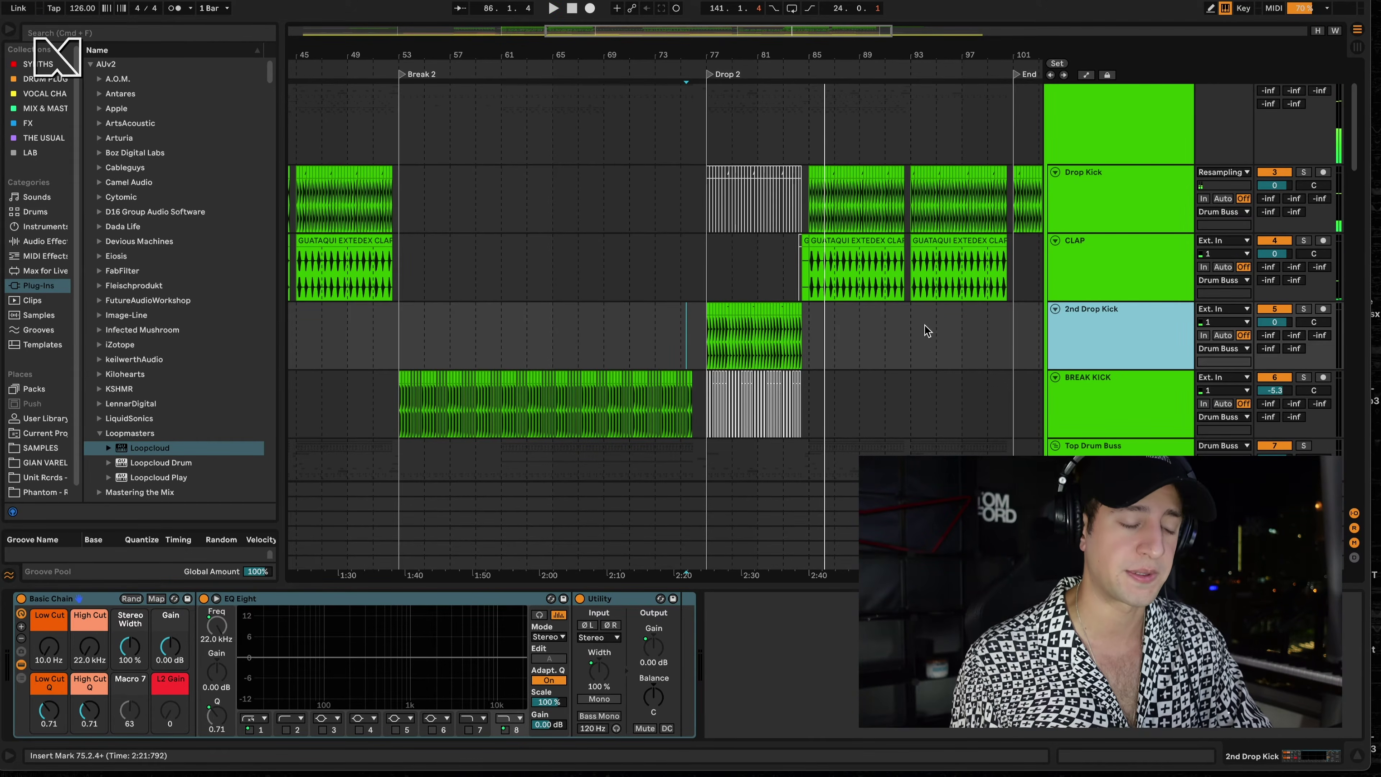
- Look over the kick arrangement between the two drops and show the CLAP track's effects chain
scroll(927, 331, "left", 5)
scroll(928, 331, "up", 1)
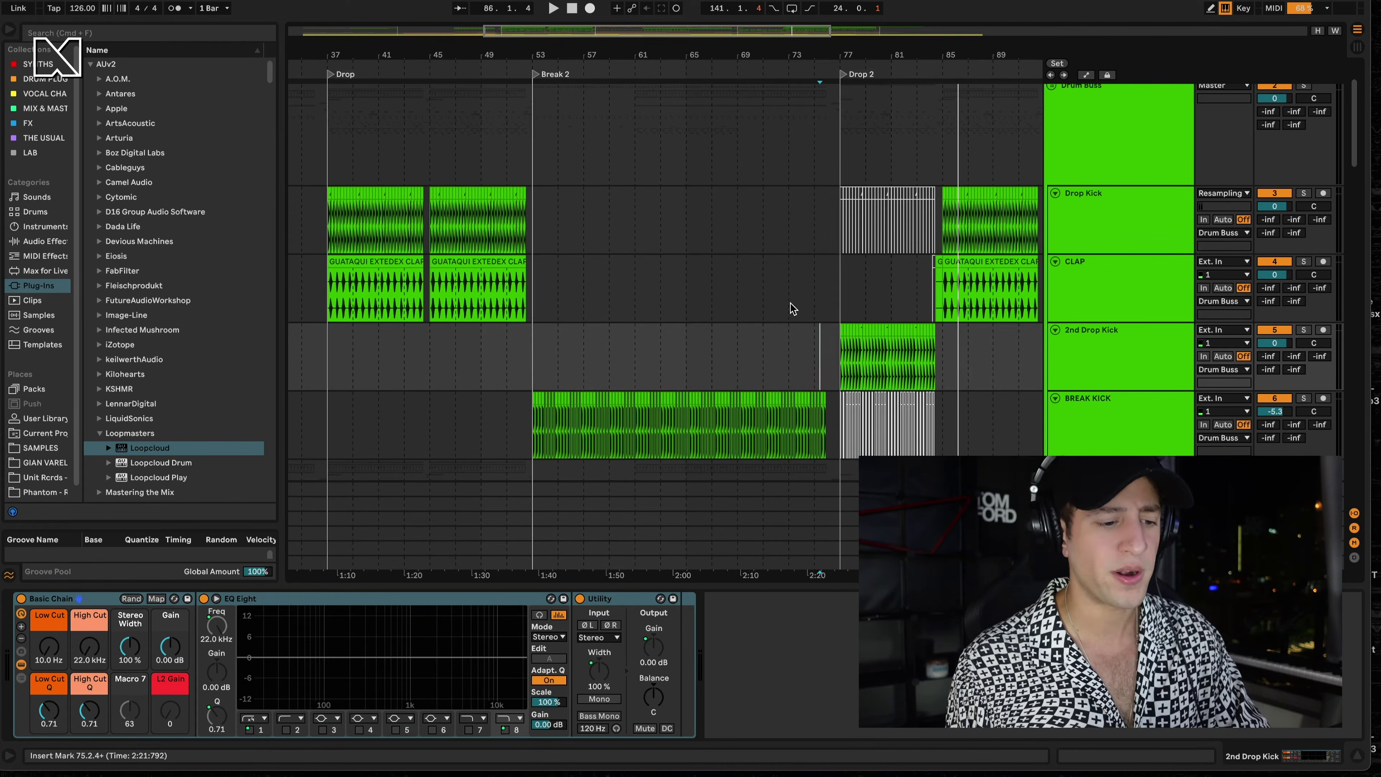
scroll(791, 308, "right", 3)
scroll(791, 309, "down", 1)
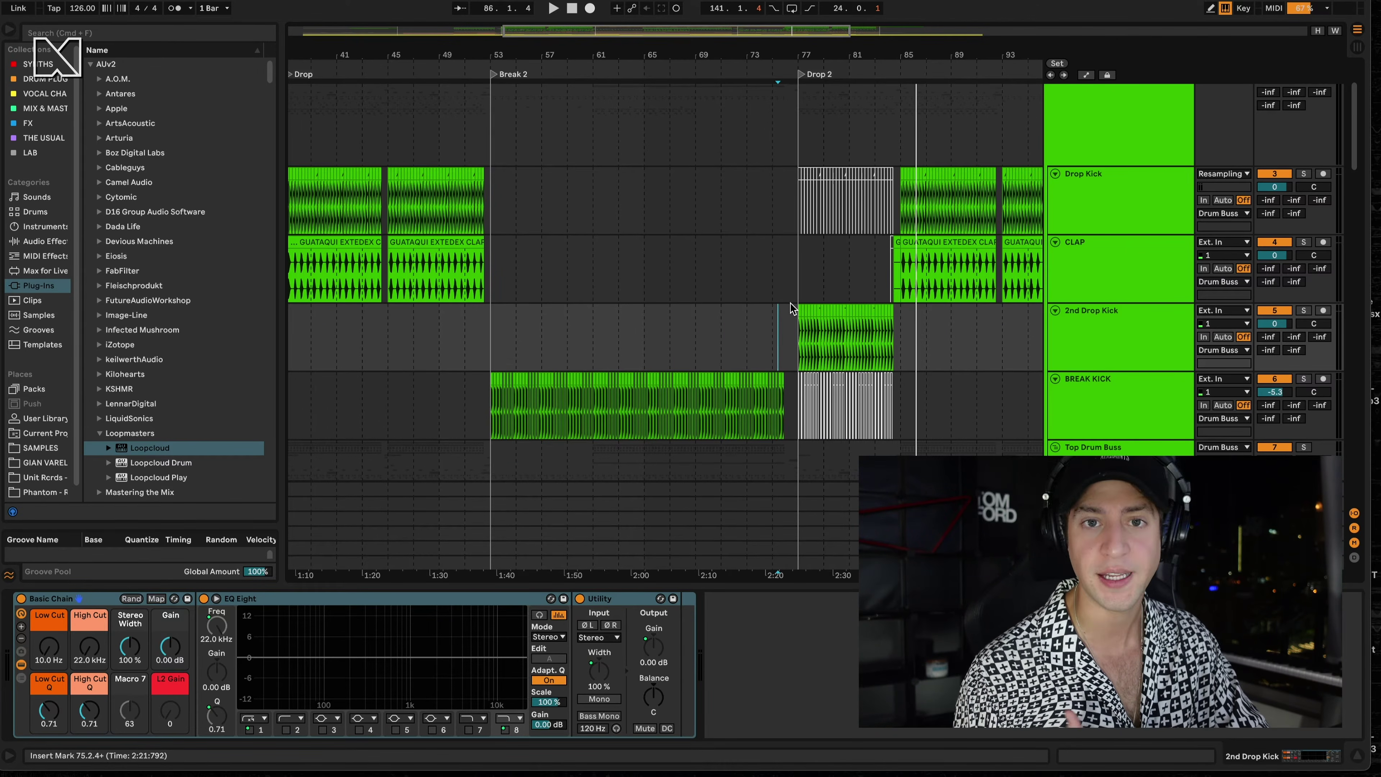
scroll(792, 308, "right", 5)
scroll(791, 309, "down", 2)
left_click(1160, 238)
scroll(943, 245, "right", 5)
scroll(942, 245, "down", 2)
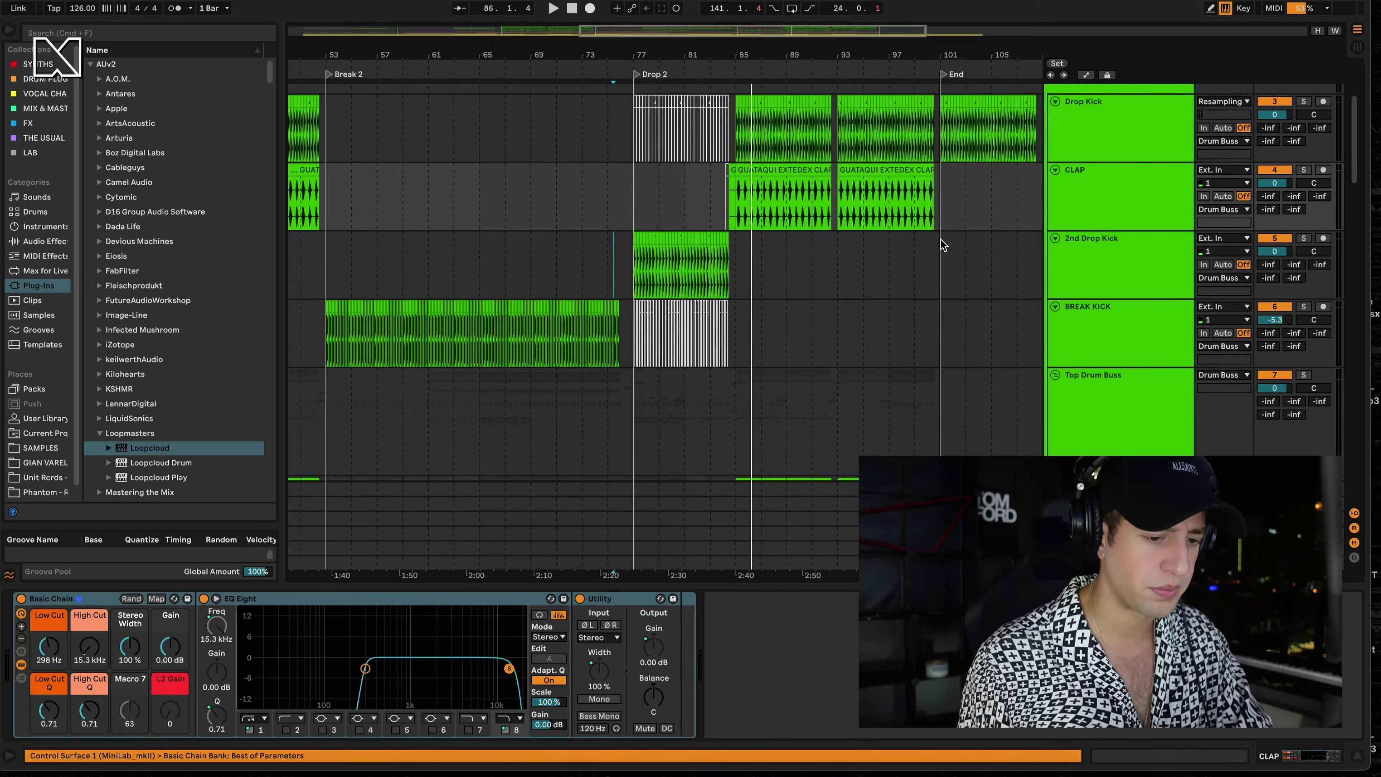
- Show the effects chain of the Top Drum Buss group
left_click(1117, 319)
scroll(1110, 299, "down", 8)
left_click(1103, 282)
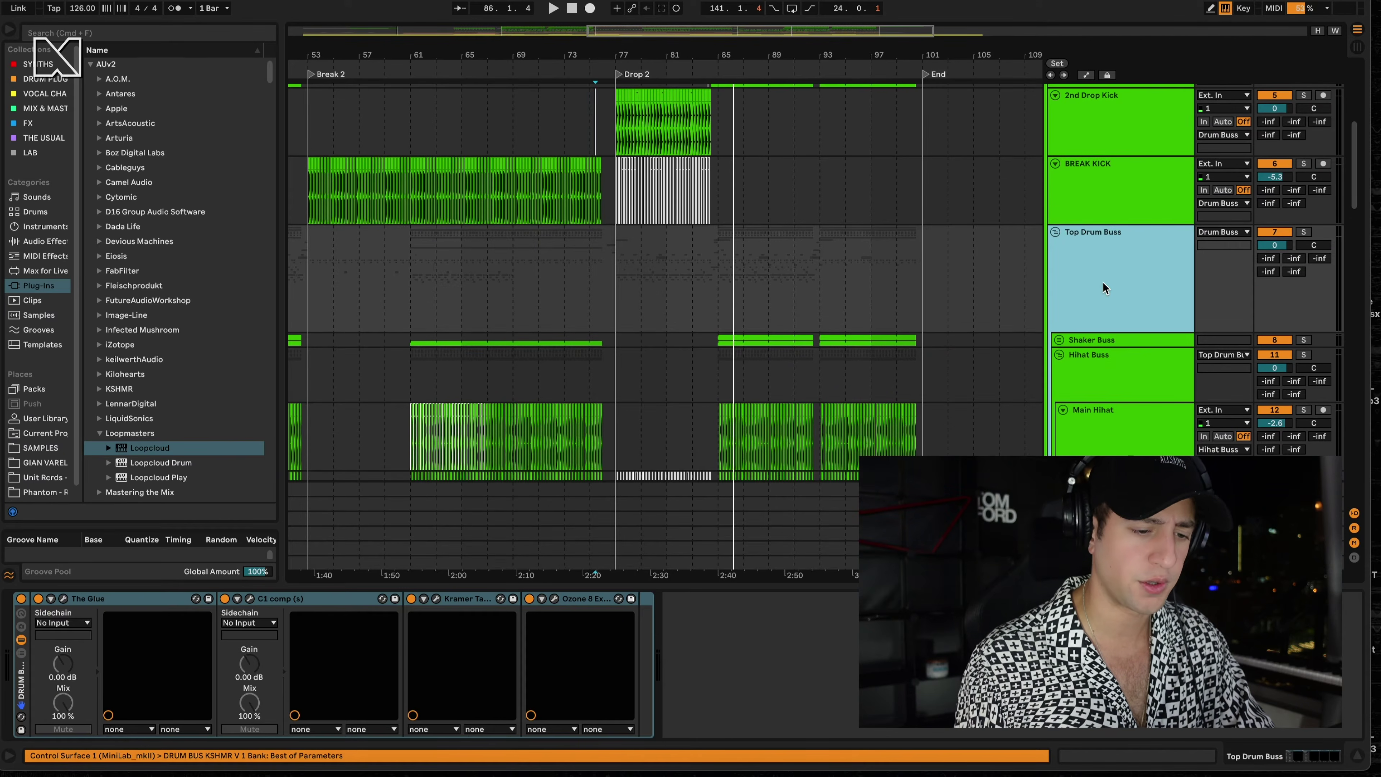
- Unfold the Shaker Buss group and show the effects chain of its Shaker track
scroll(1066, 300, "down", 5)
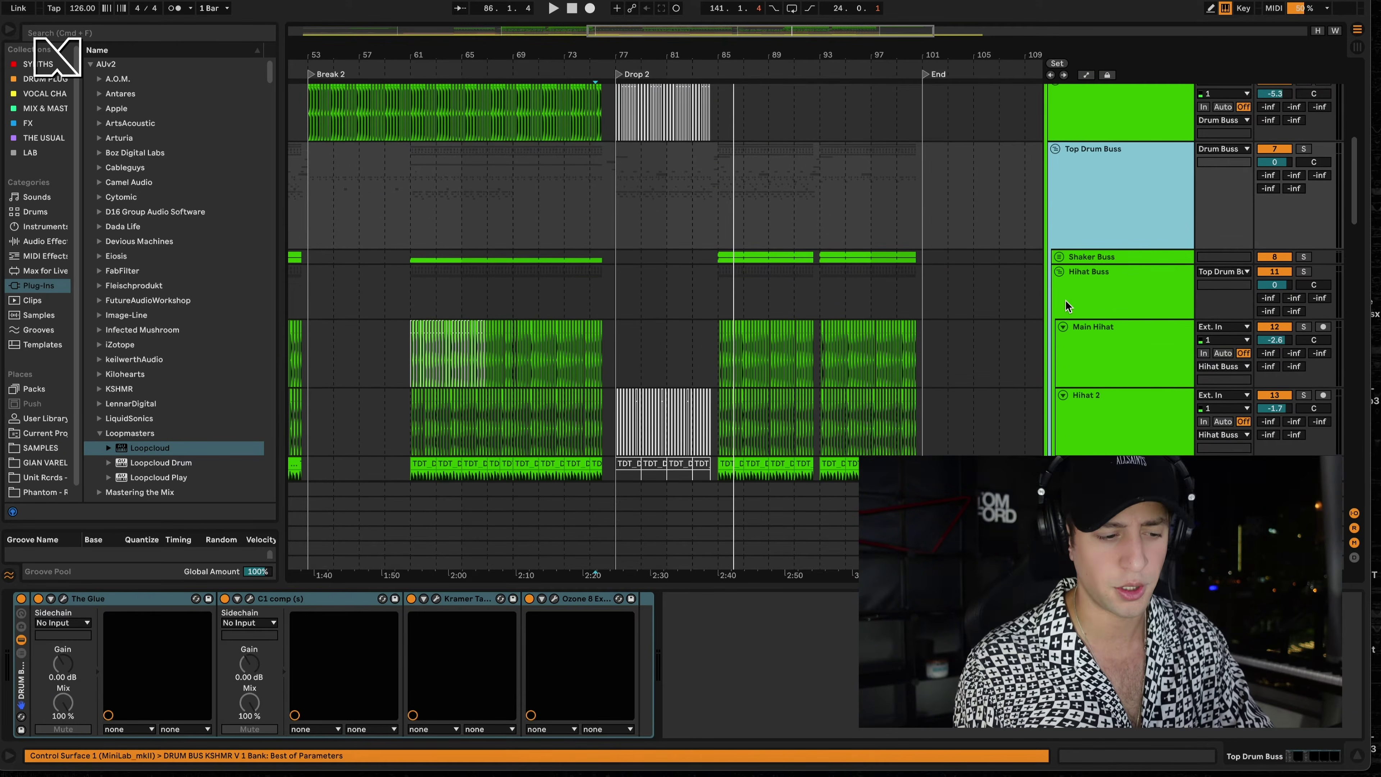
scroll(1066, 300, "down", 1)
scroll(1060, 204, "down", 3)
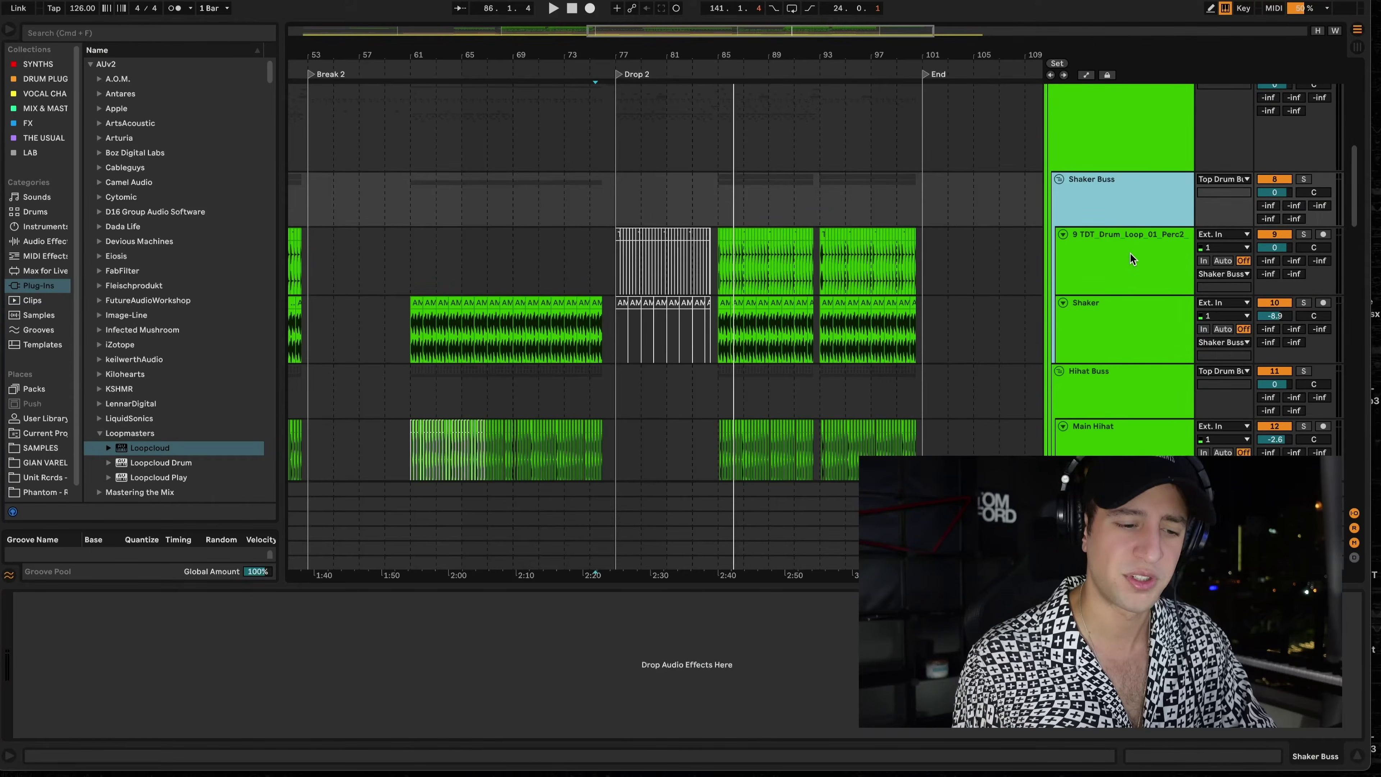
left_click(1121, 328)
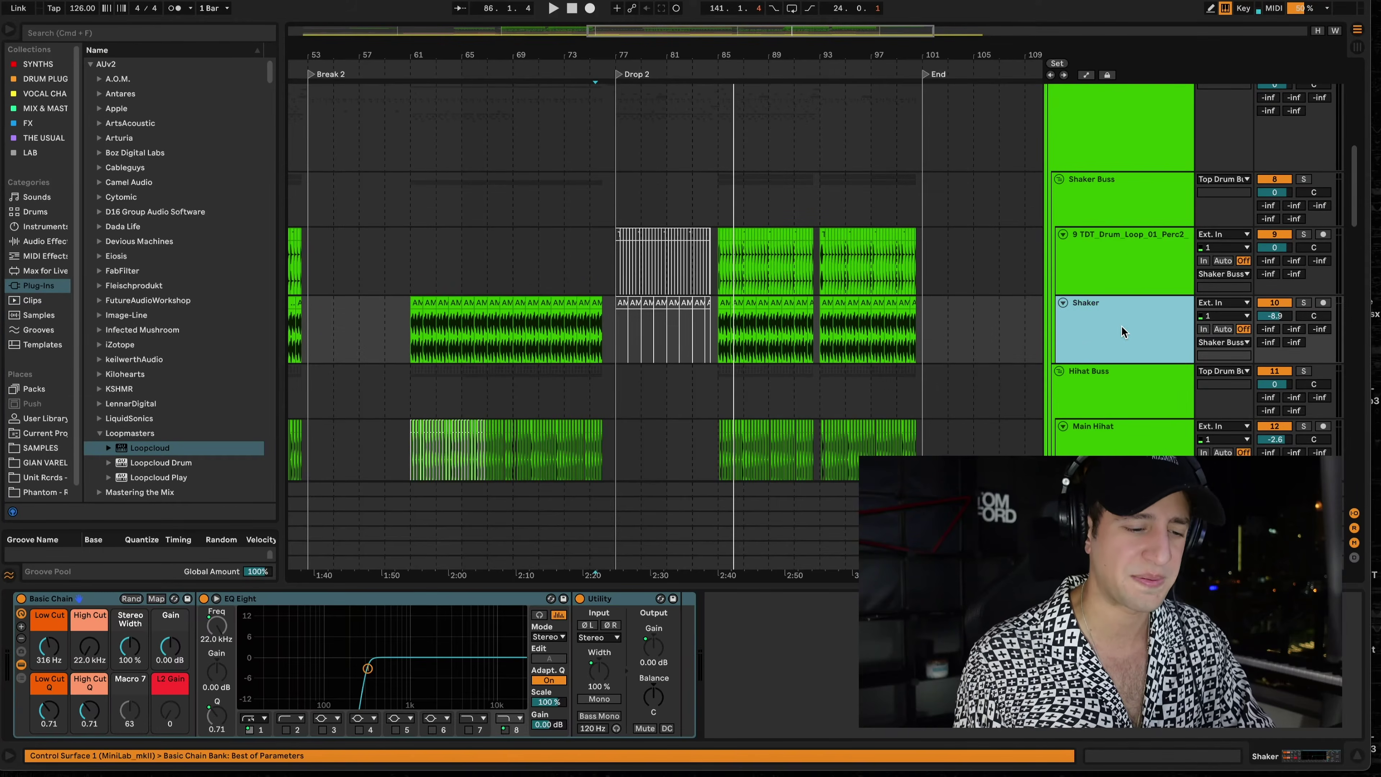
- Examine the effects on the Hihat Buss group and its Main Hihat track
scroll(1120, 326, "down", 4)
left_click(1103, 311)
scroll(1103, 311, "down", 2)
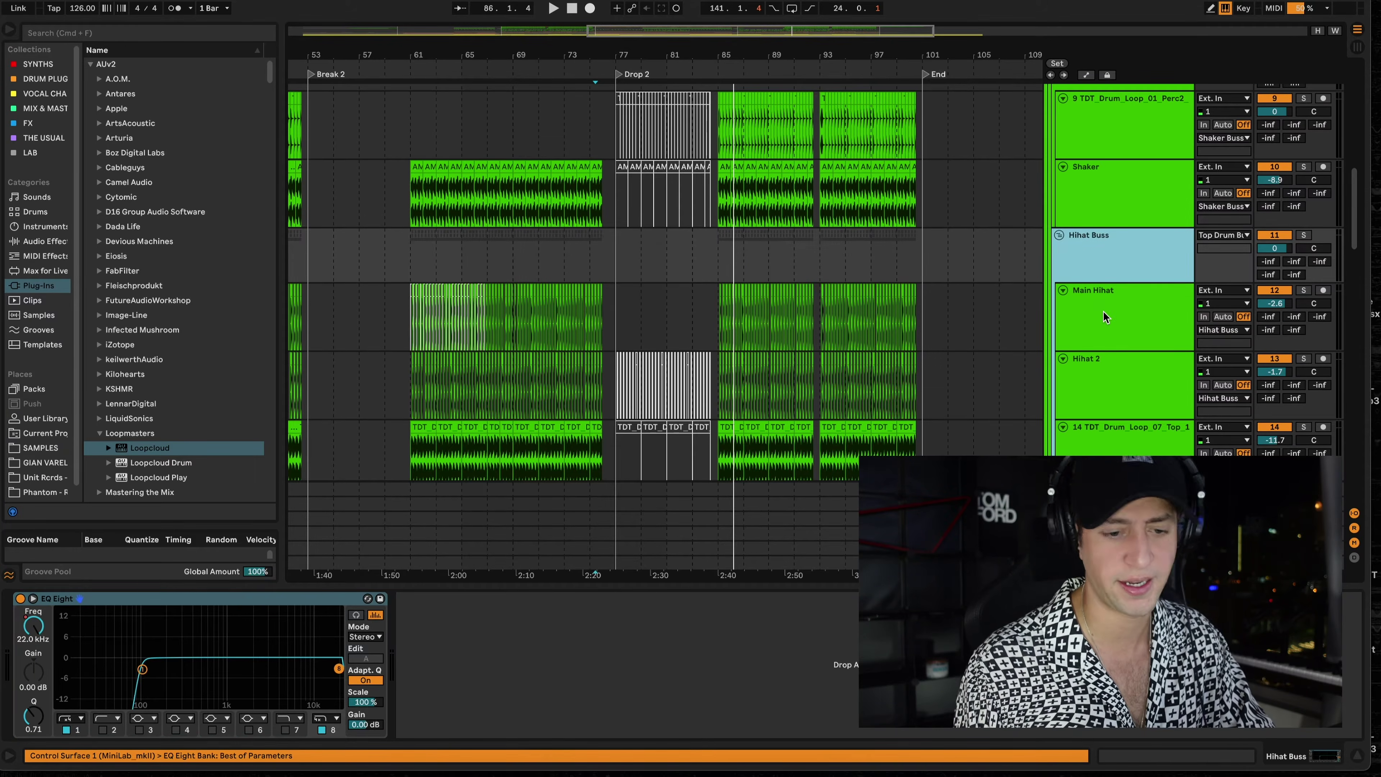
left_click(1103, 311)
scroll(1103, 311, "down", 2)
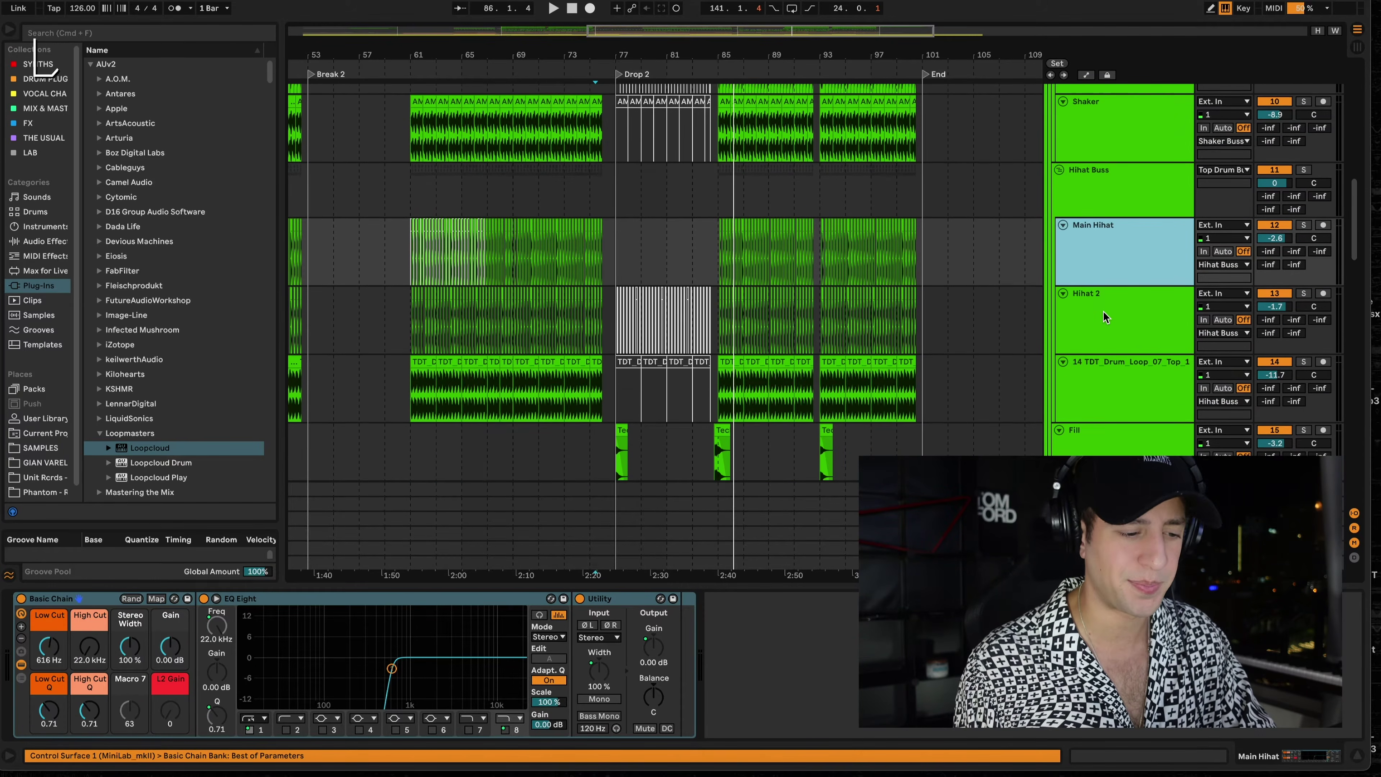
- Play the arrangement from bar 85 and solo the Hihat Buss to hear the hi-hats alone
scroll(1103, 311, "down", 2)
scroll(745, 202, "up", 8)
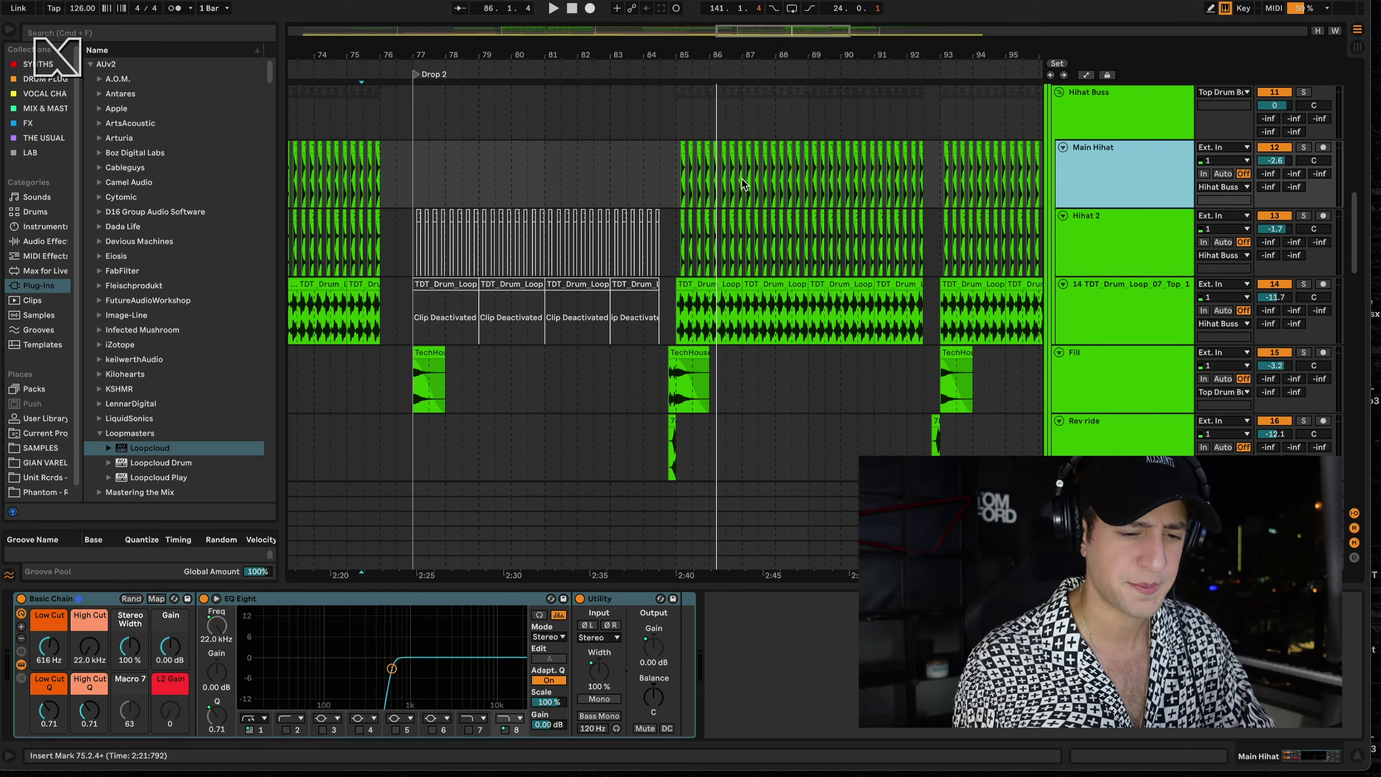
left_click(676, 168)
key("space")
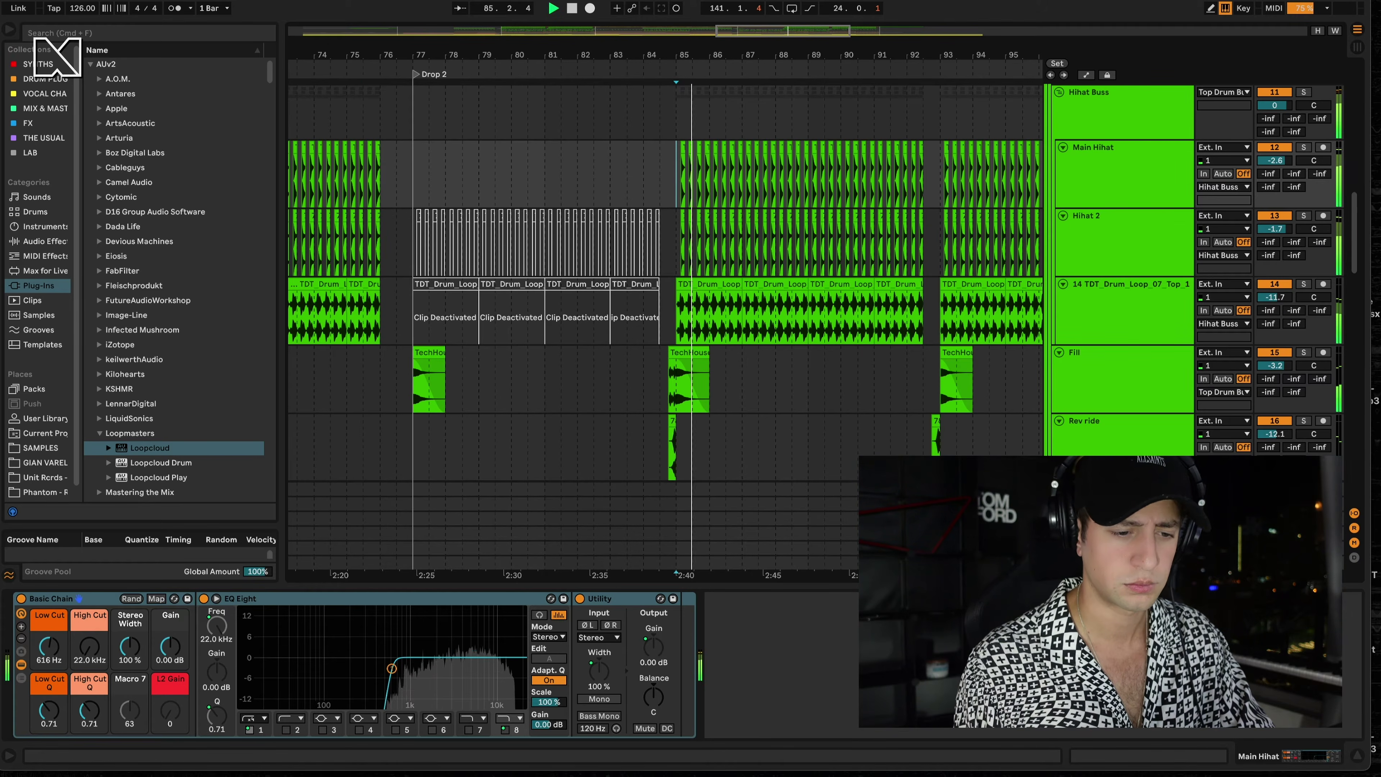
left_click(1304, 92)
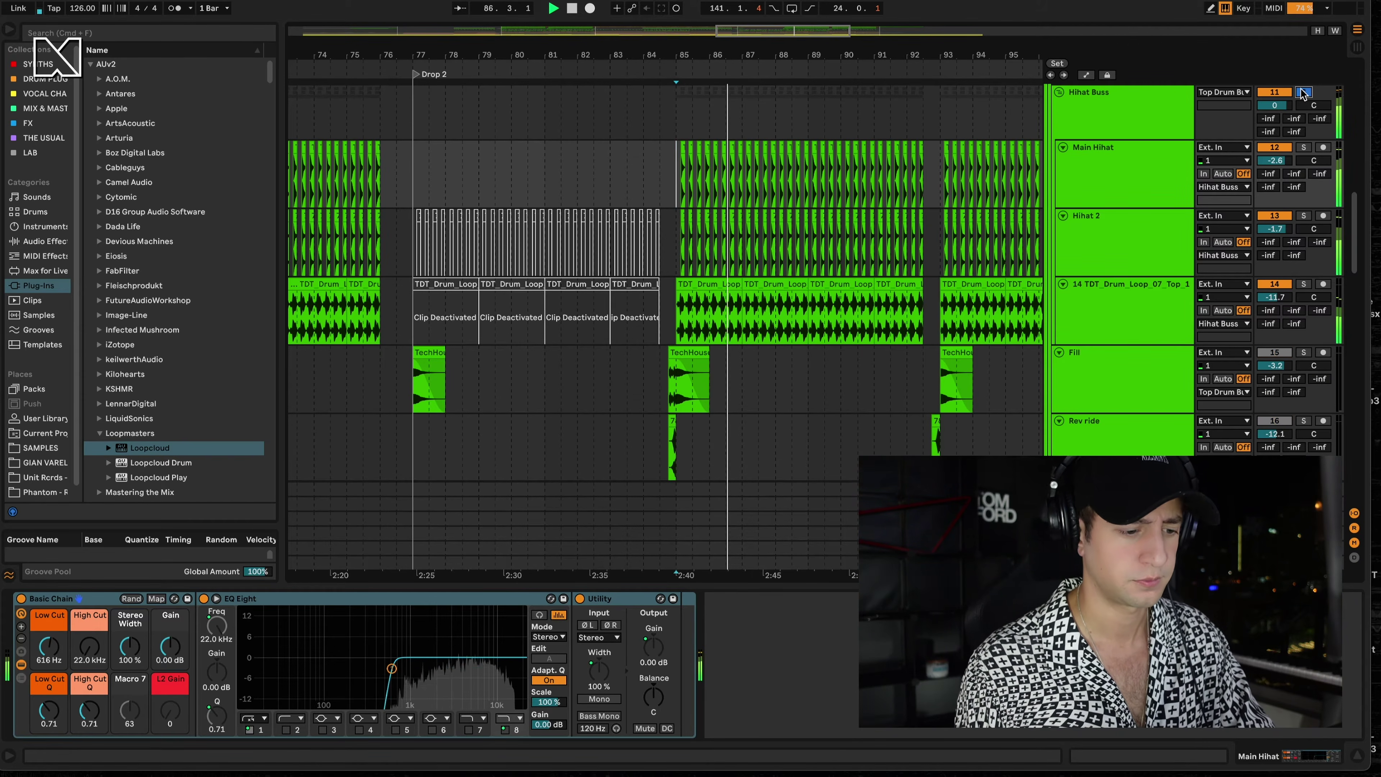
key("space")
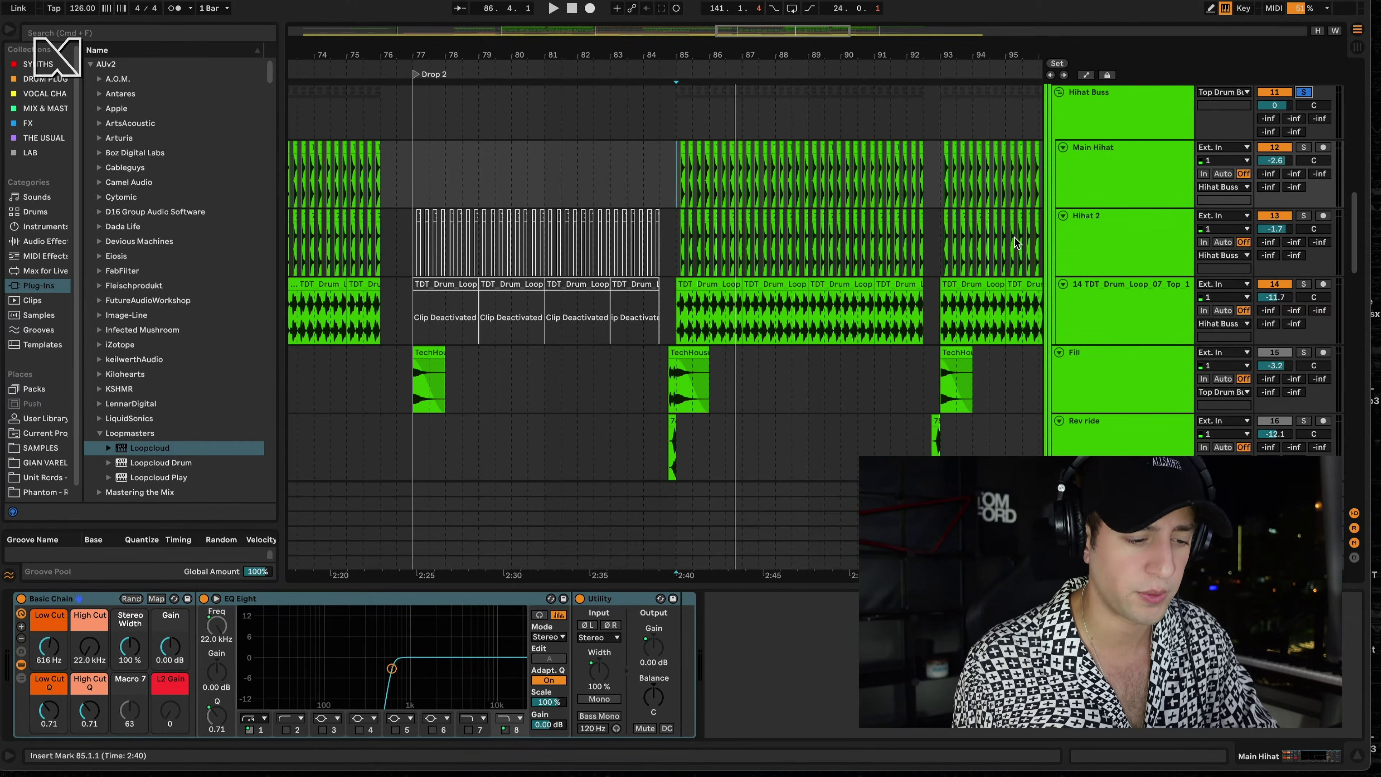
- Show the effects chains of the Rev ride and Snare Build tracks
scroll(847, 287, "down", 8)
left_click(1103, 210)
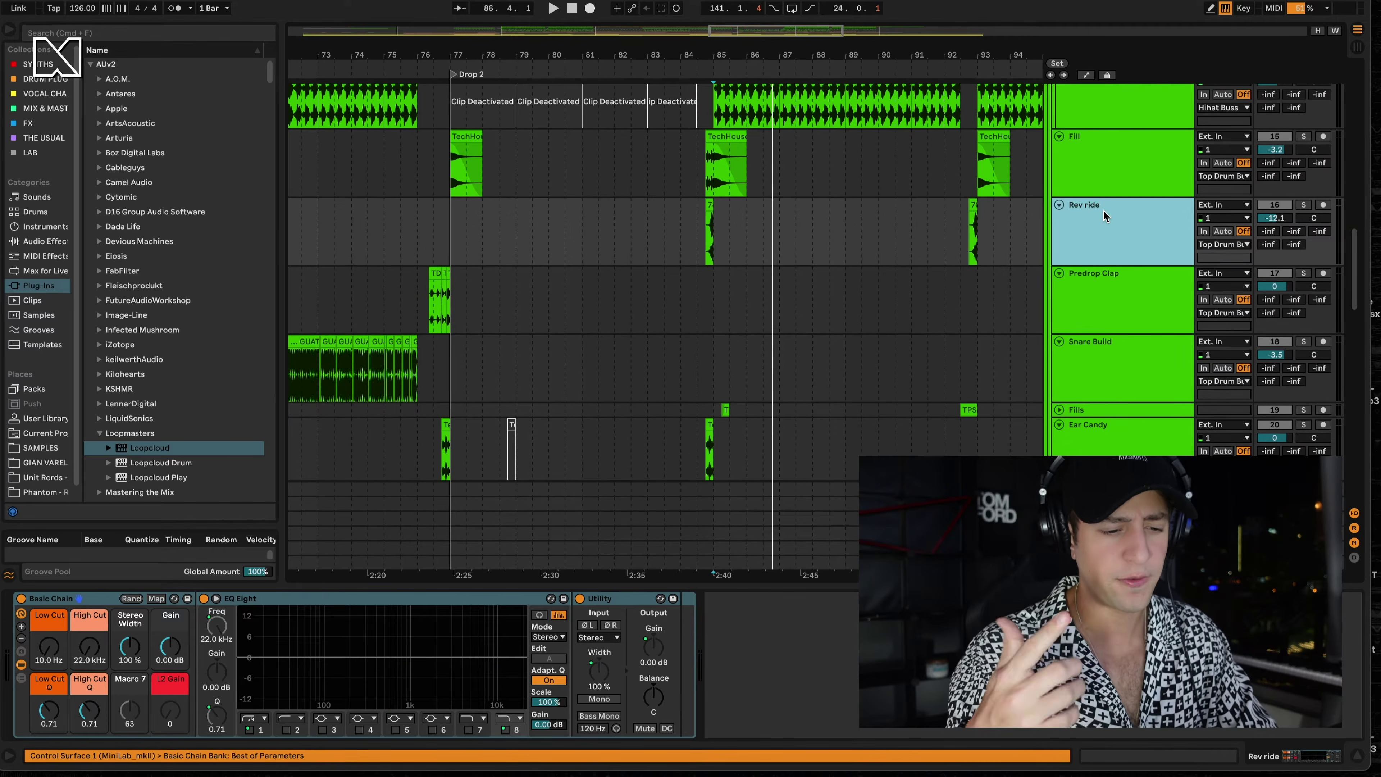
scroll(1103, 210, "down", 5)
scroll(731, 185, "left", 8)
left_click(1082, 239)
- Play the snare build from just before bar 69 with the Snare Build track soloed
left_click(554, 243)
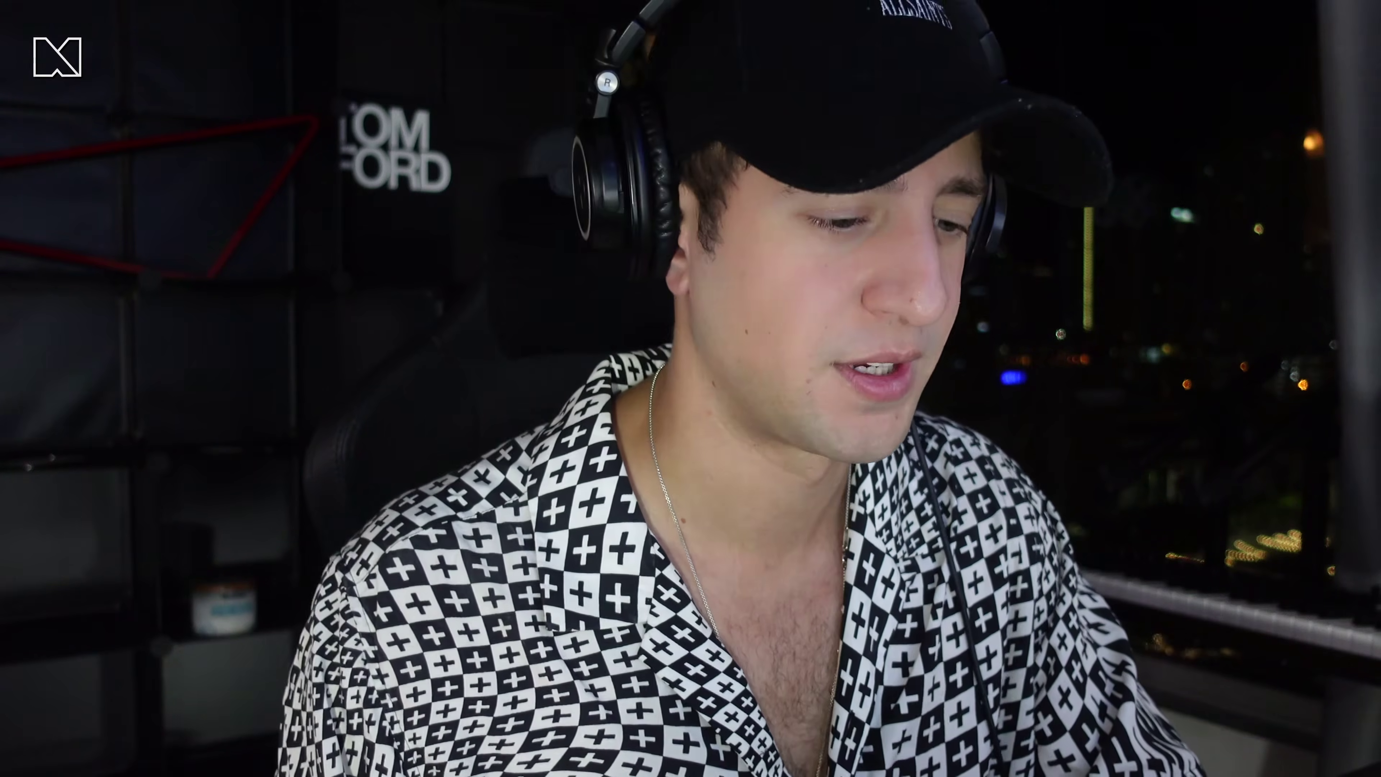
left_click(559, 242)
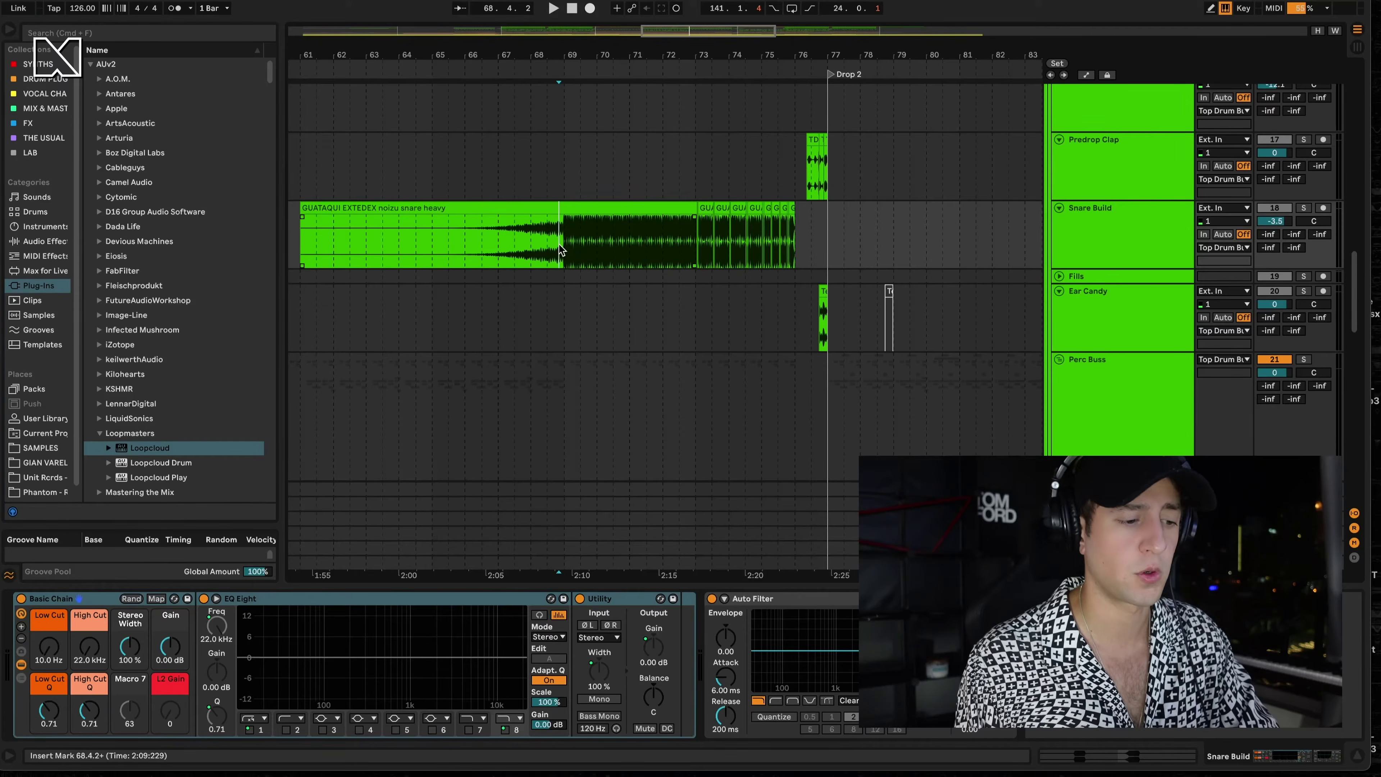
key("space")
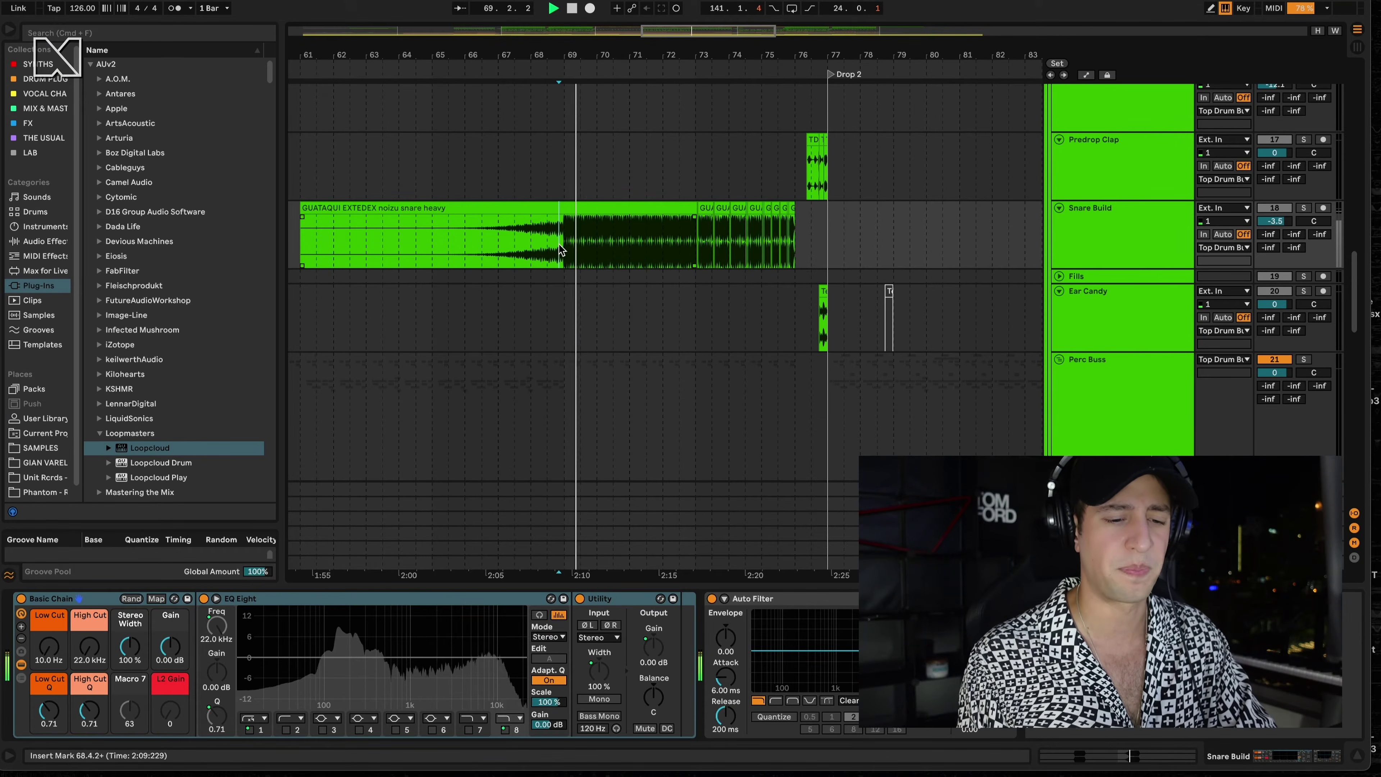
left_click(1301, 209)
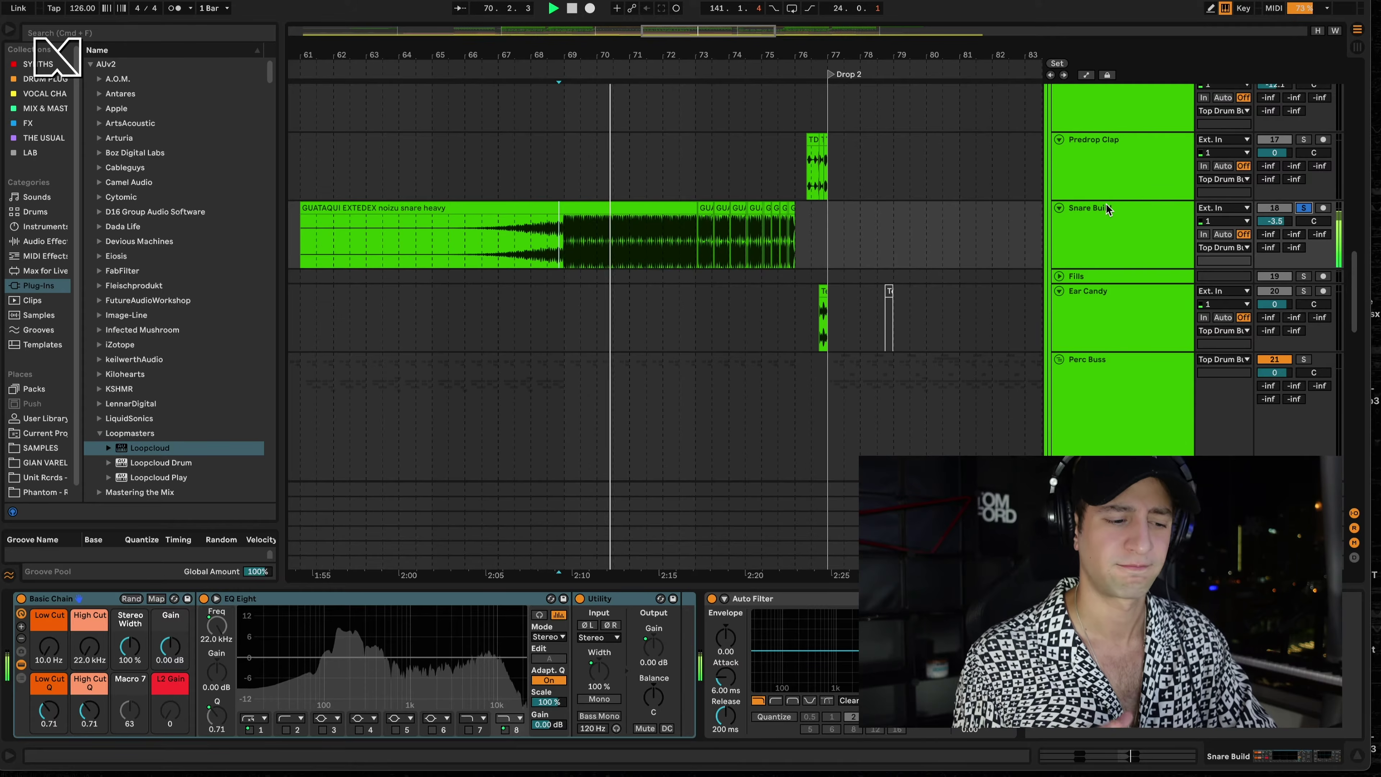
key("space")
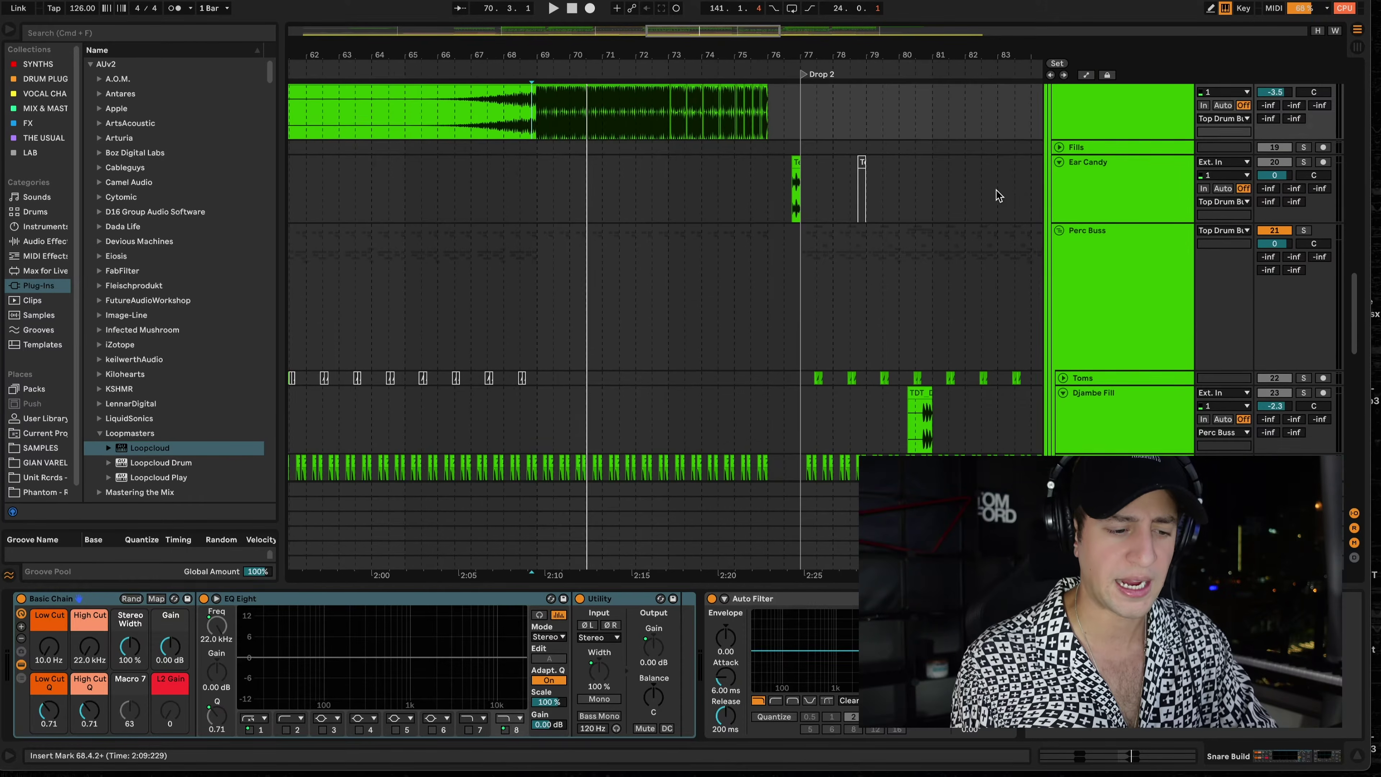
- Solo the Perc Buss group in place of the Snare Build track and show its effects chain
scroll(997, 190, "down", 3)
scroll(997, 190, "right", 2)
left_click(1078, 205)
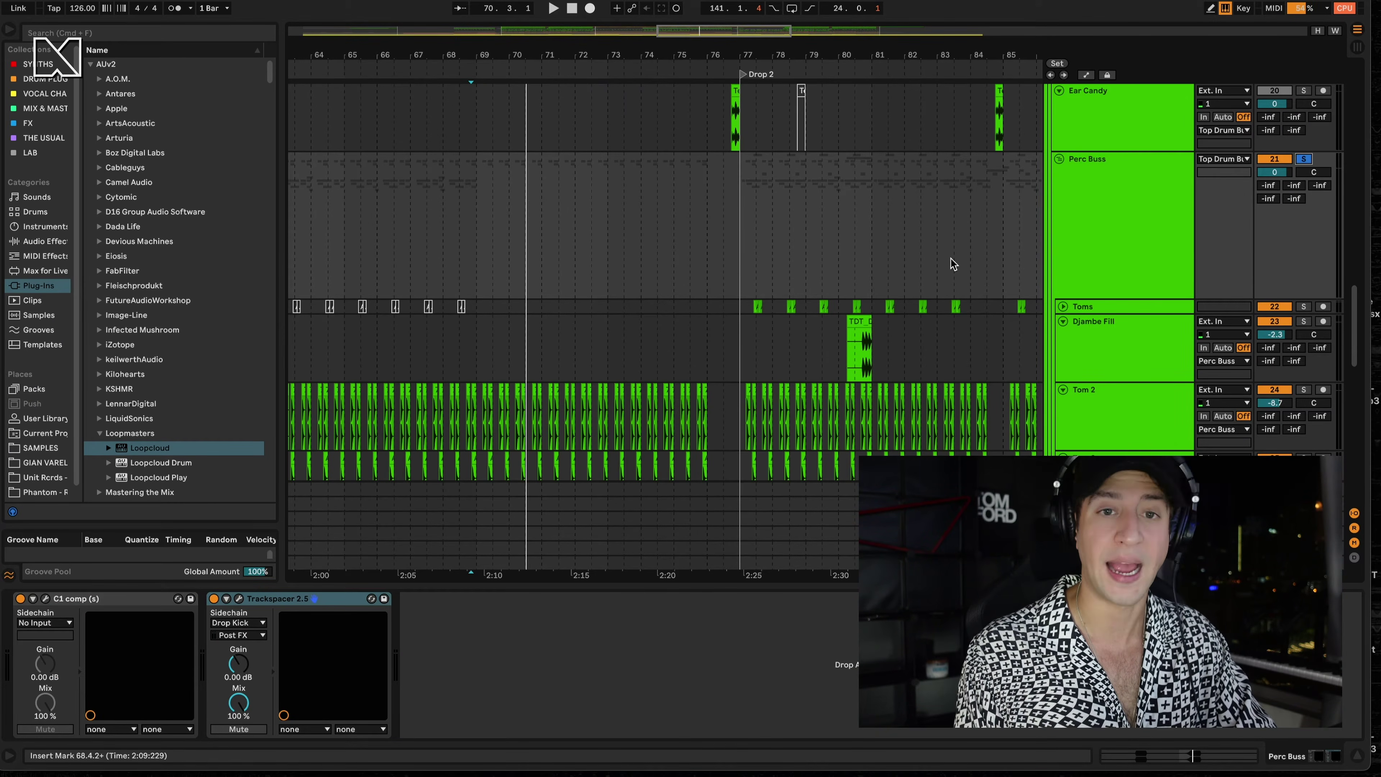
- Play the soloed Perc Buss from the start of Drop 2 and look through its tracks down to Hard Perc
scroll(876, 243, "down", 5)
scroll(875, 242, "right", 3)
scroll(809, 230, "up", 5)
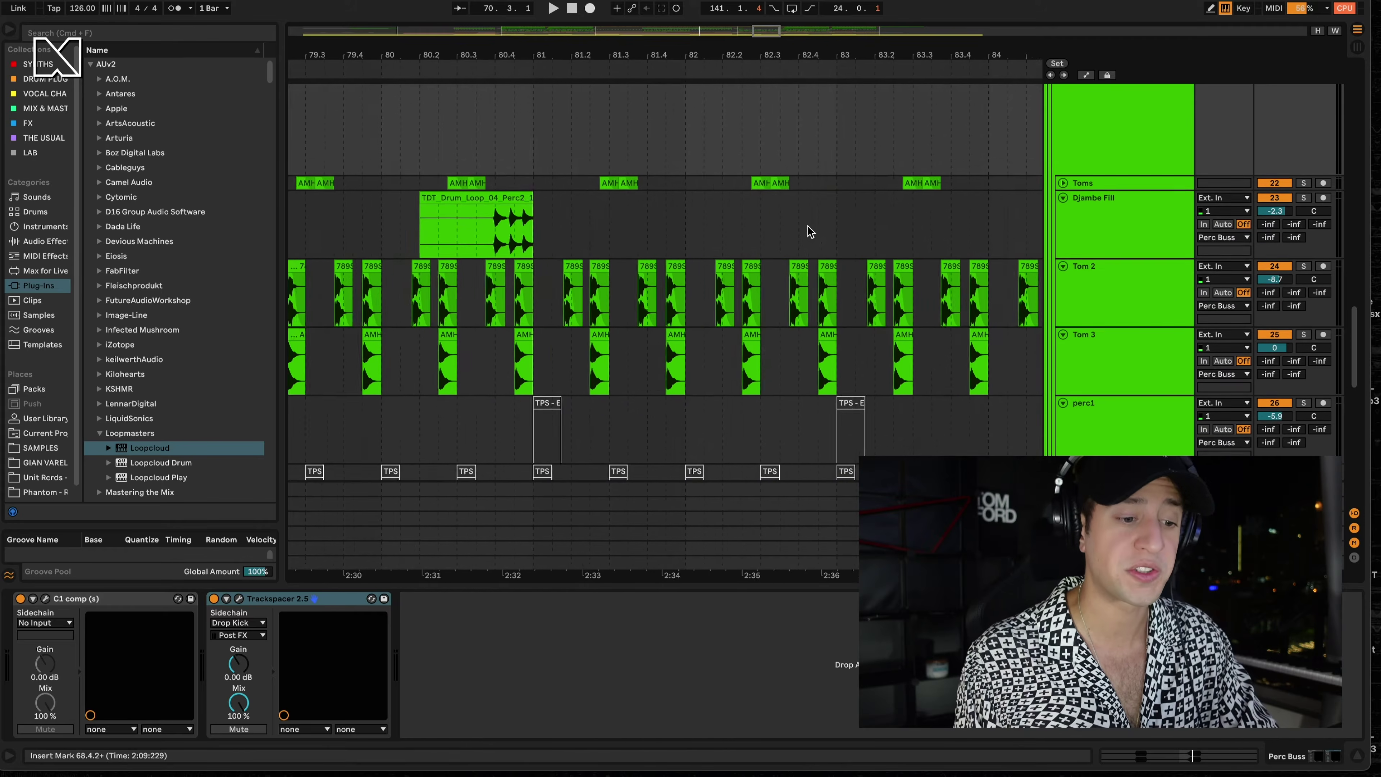
scroll(810, 231, "left", 5)
scroll(809, 231, "down", 1)
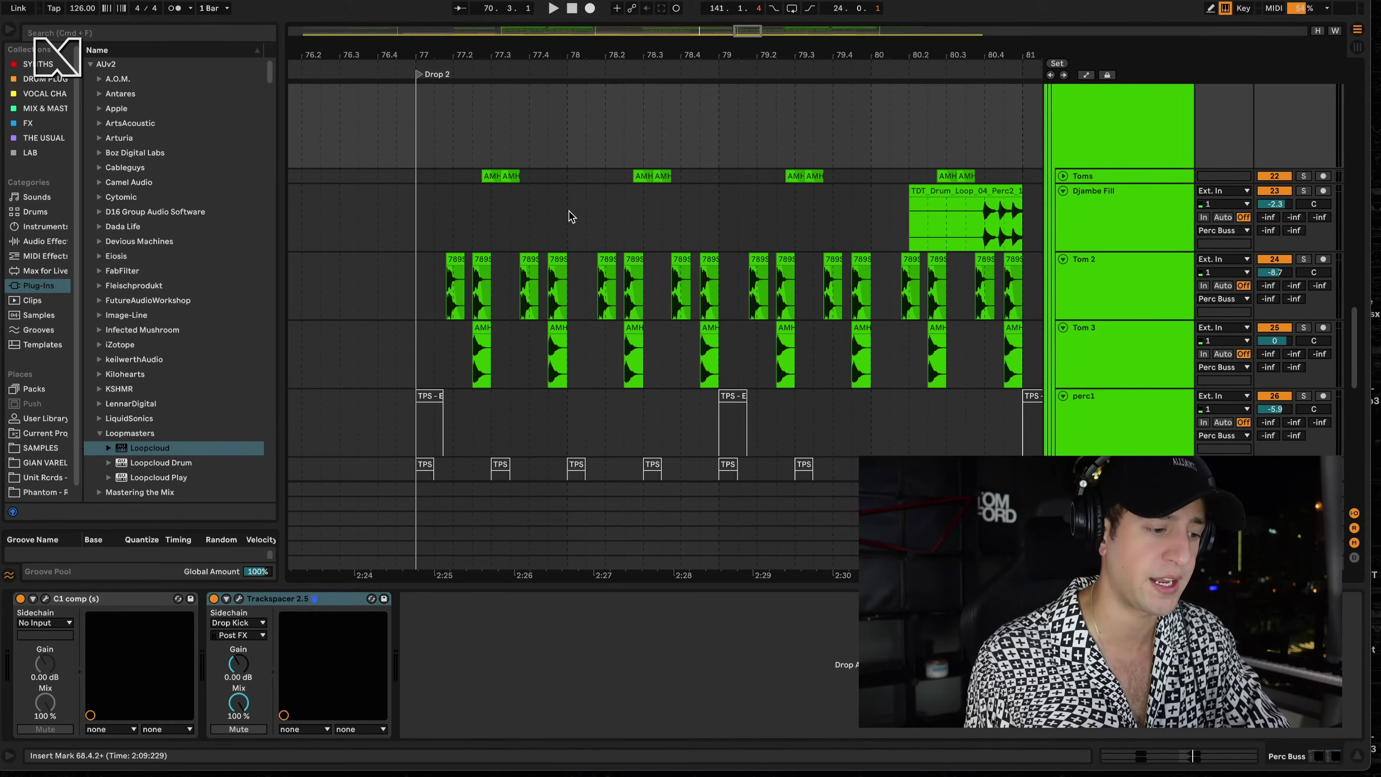
left_click(442, 212)
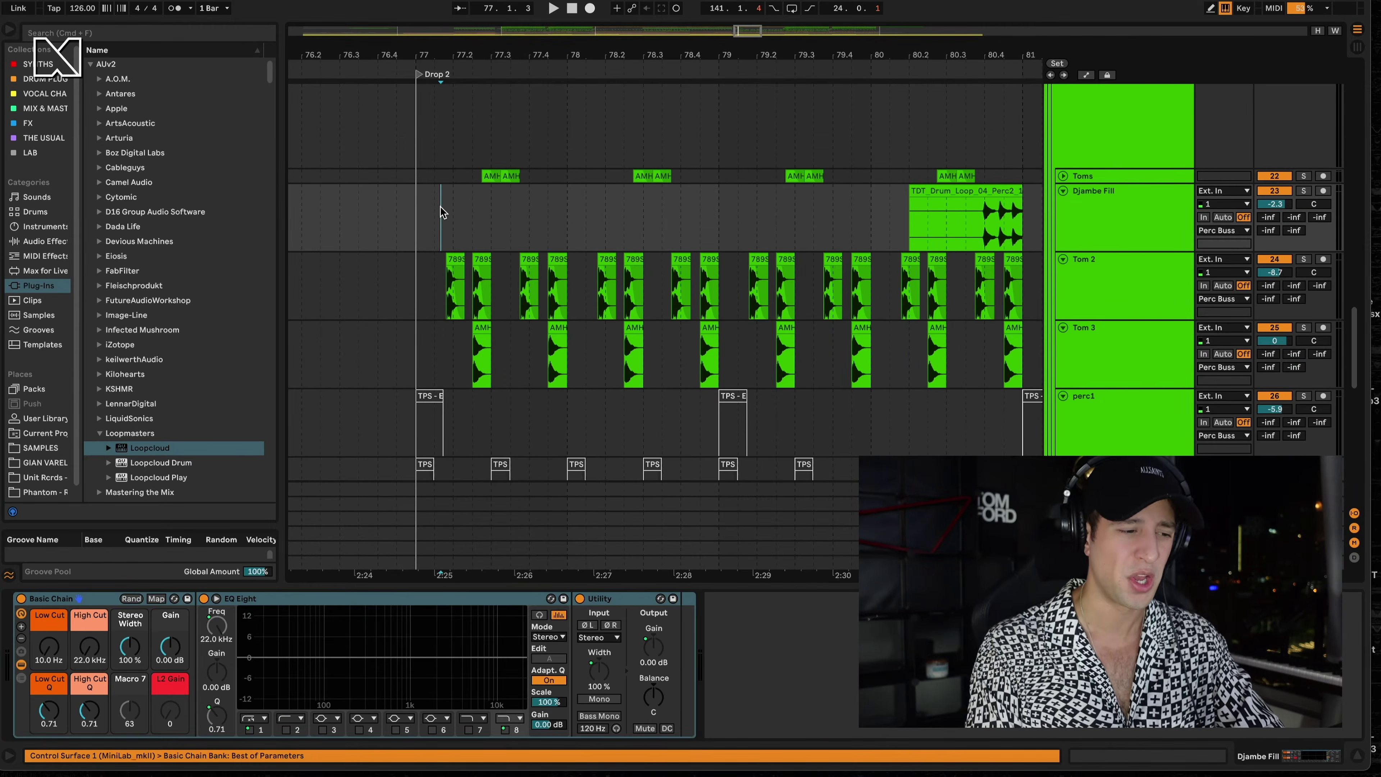
scroll(1096, 128, "up", 2)
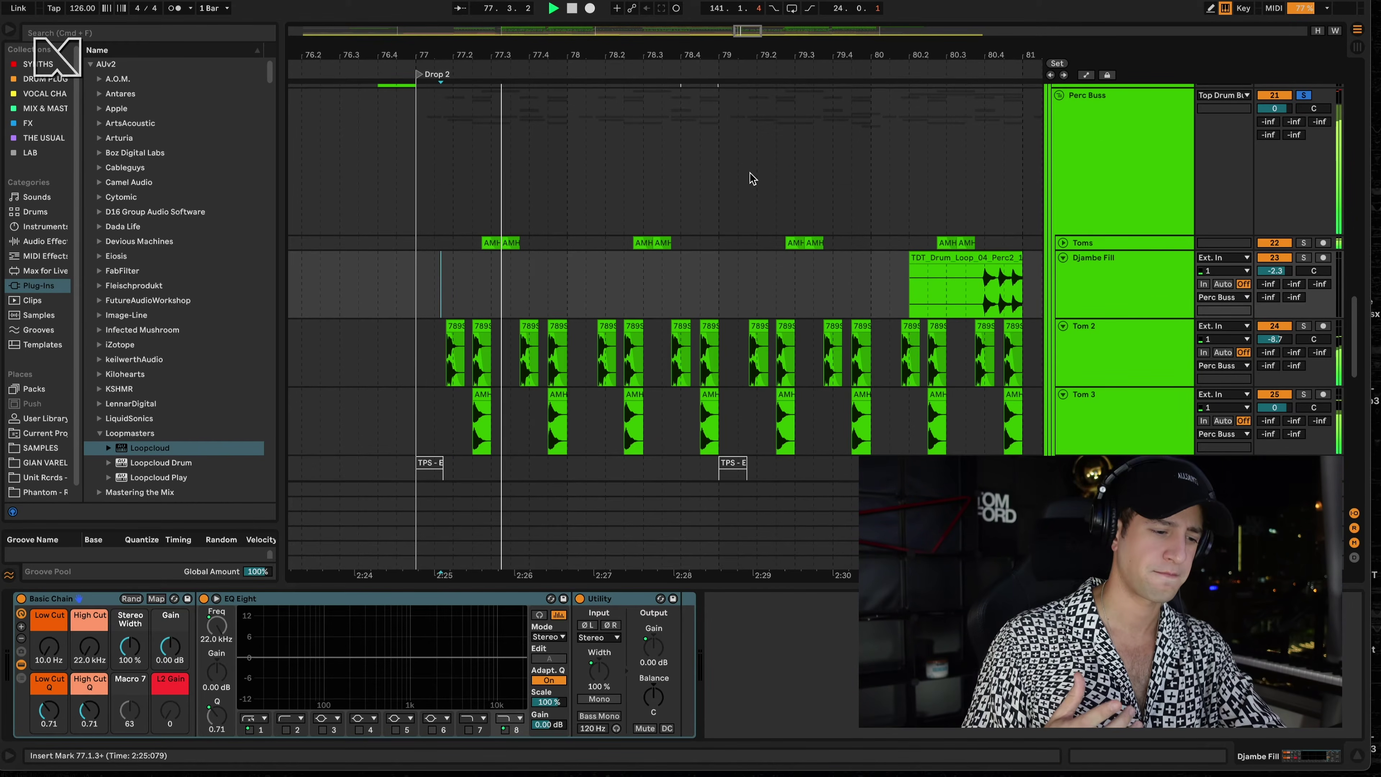
scroll(750, 177, "down", 10)
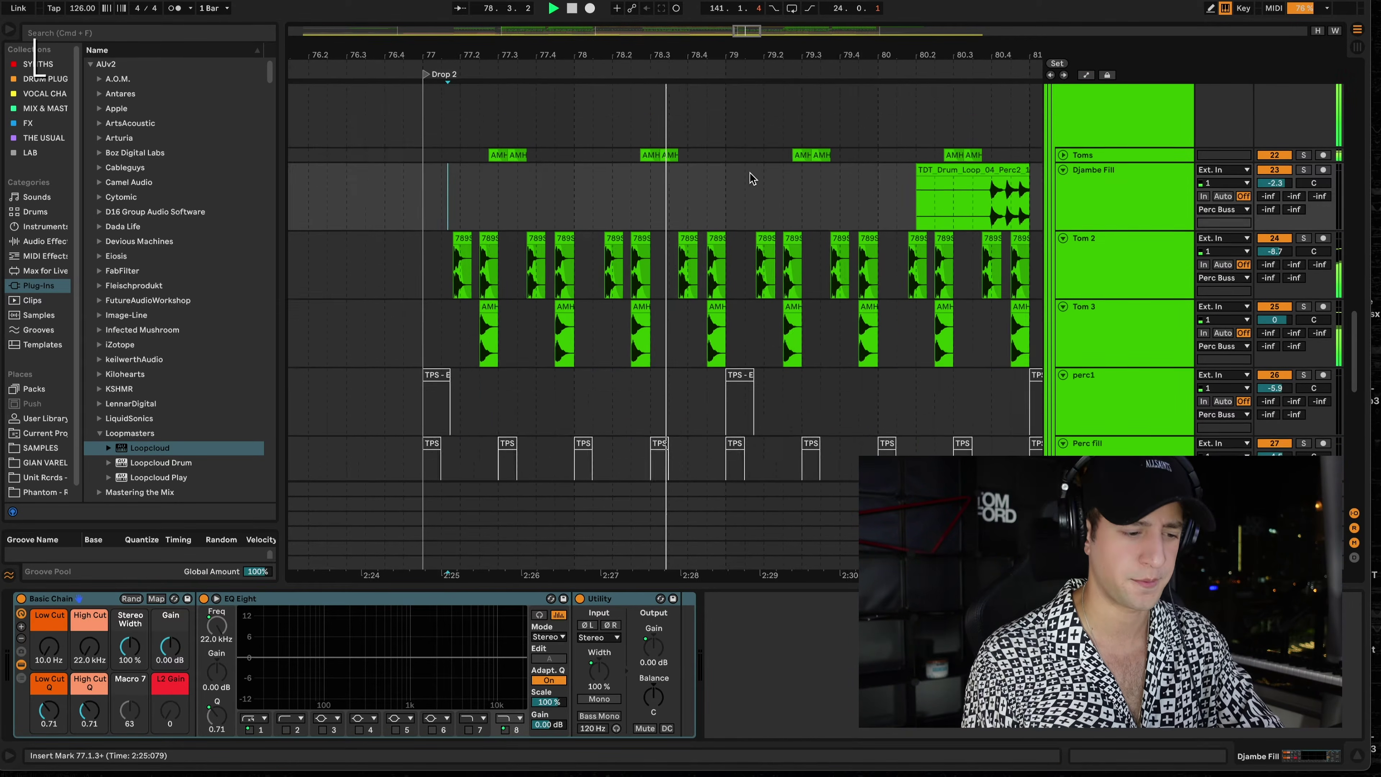
scroll(750, 177, "down", 5)
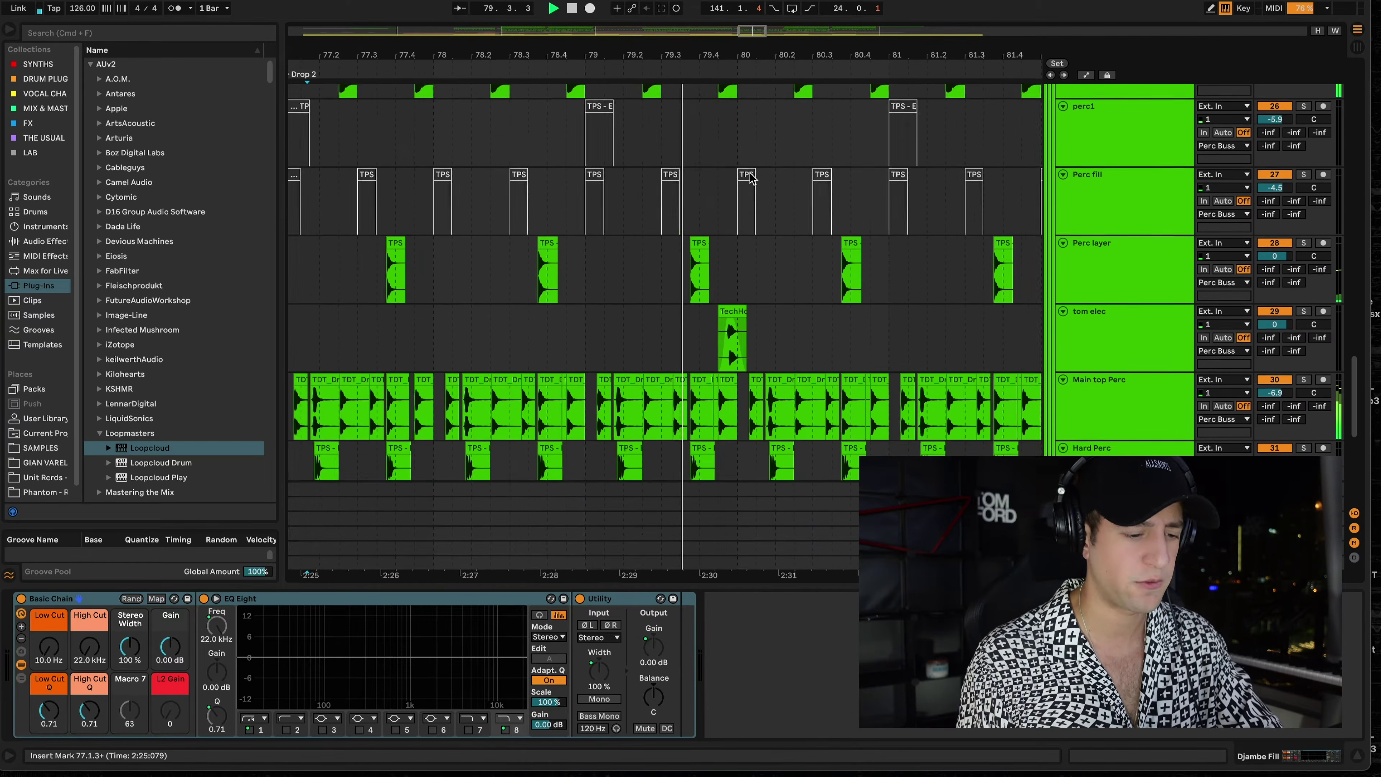
- Solo the 2nd Drop Kick track in addition to the Perc Buss
scroll(750, 177, "up", 20)
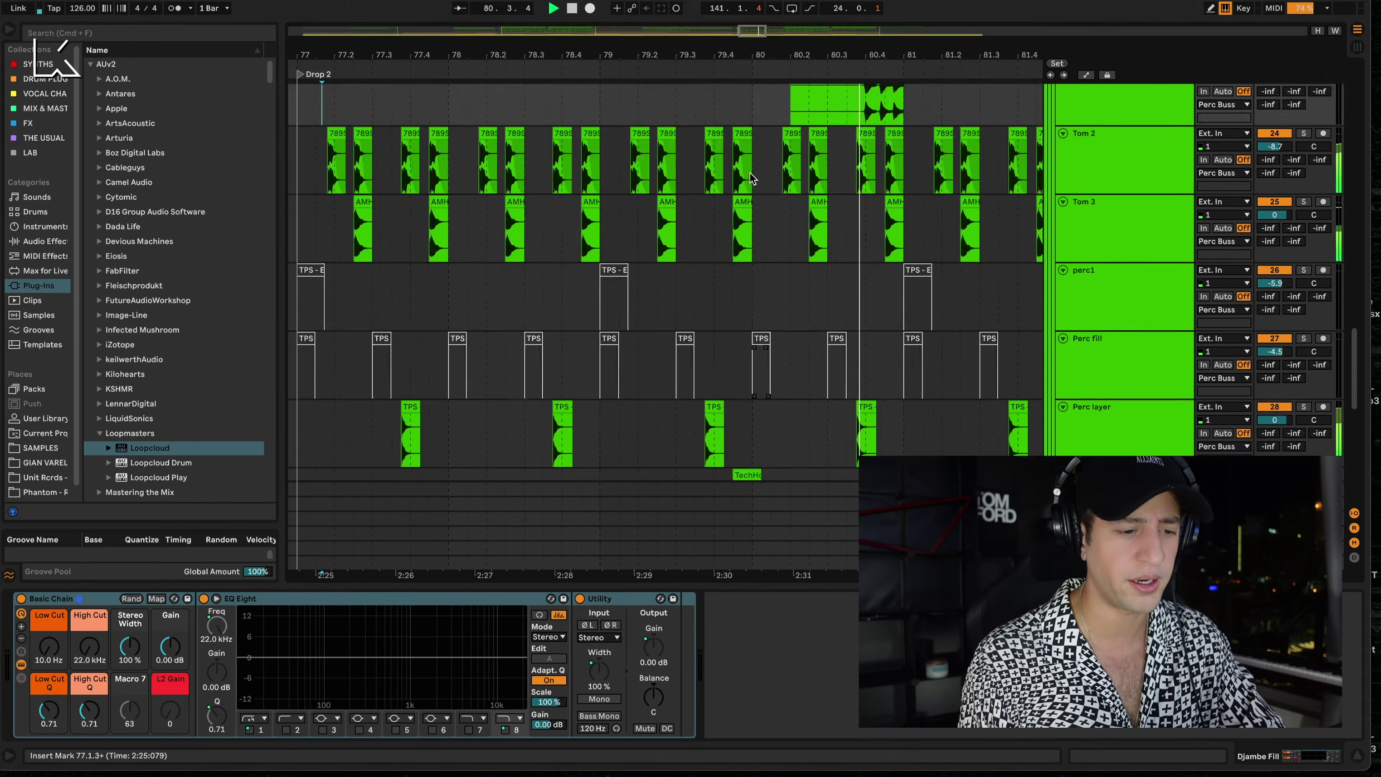
scroll(750, 177, "up", 2)
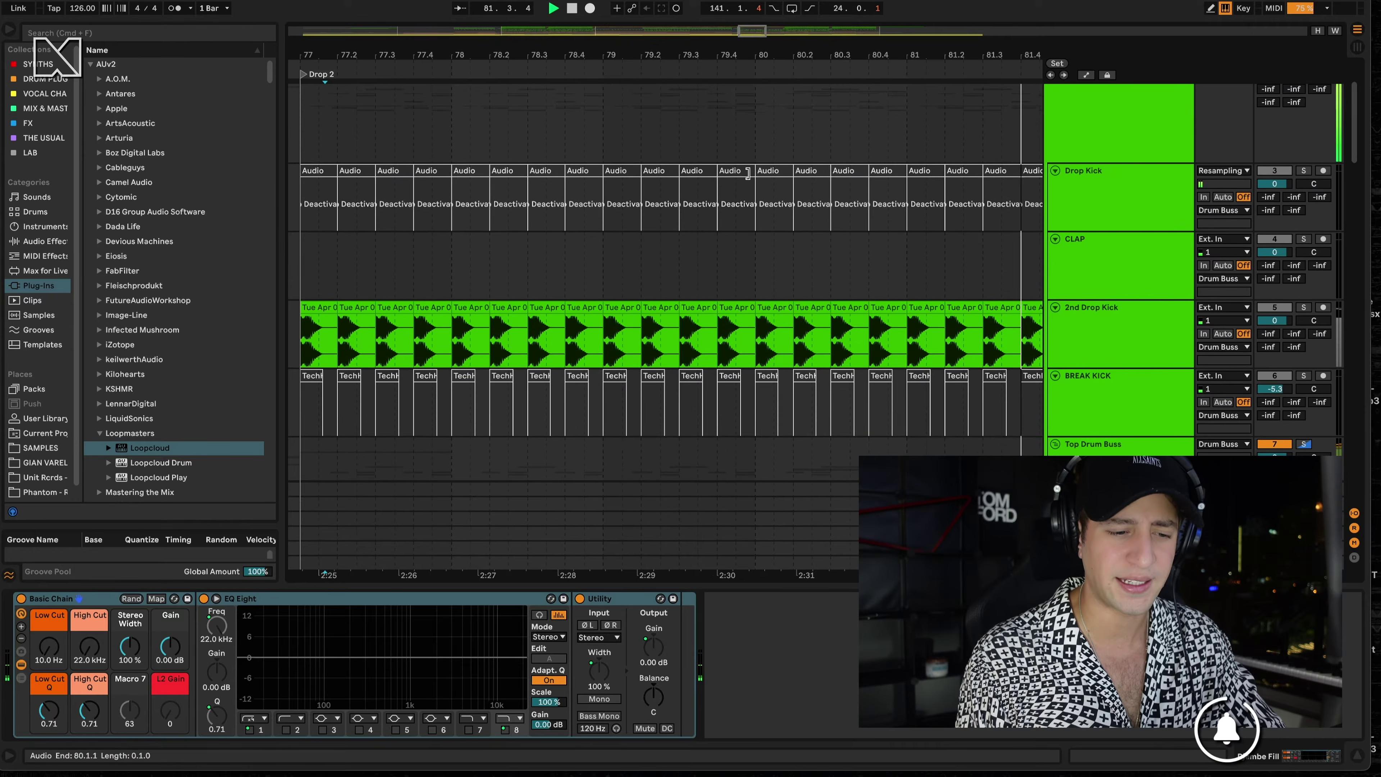
scroll(806, 224, "up", 2)
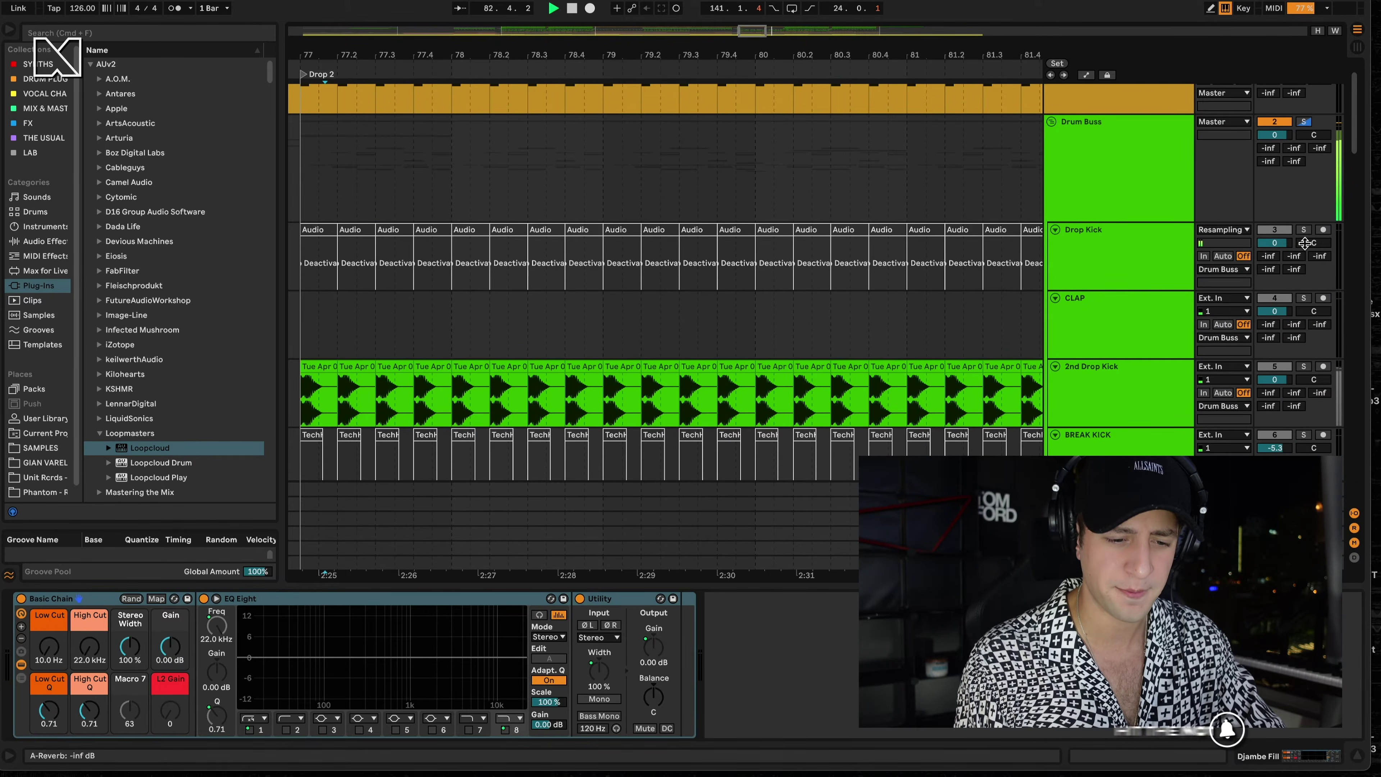
scroll(1300, 343, "down", 2)
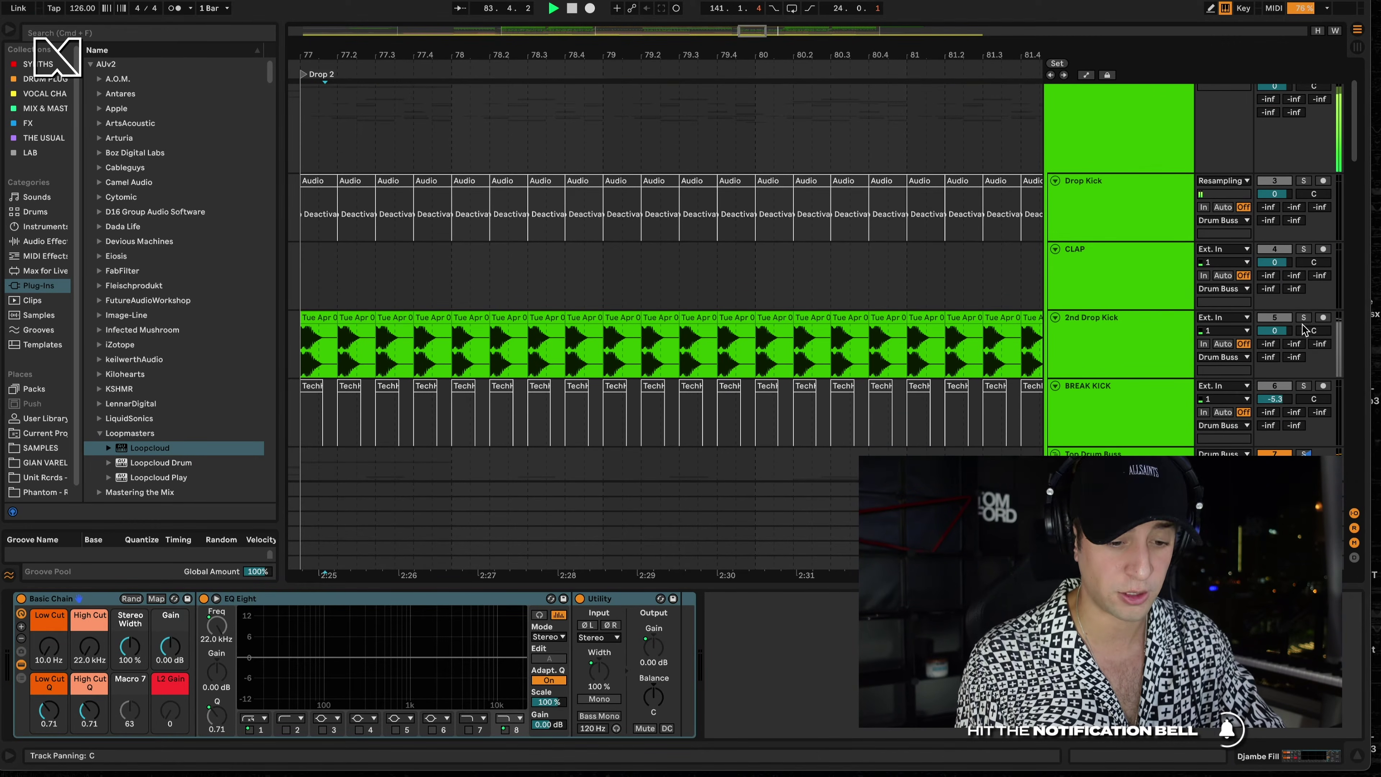
scroll(731, 298, "left", 5)
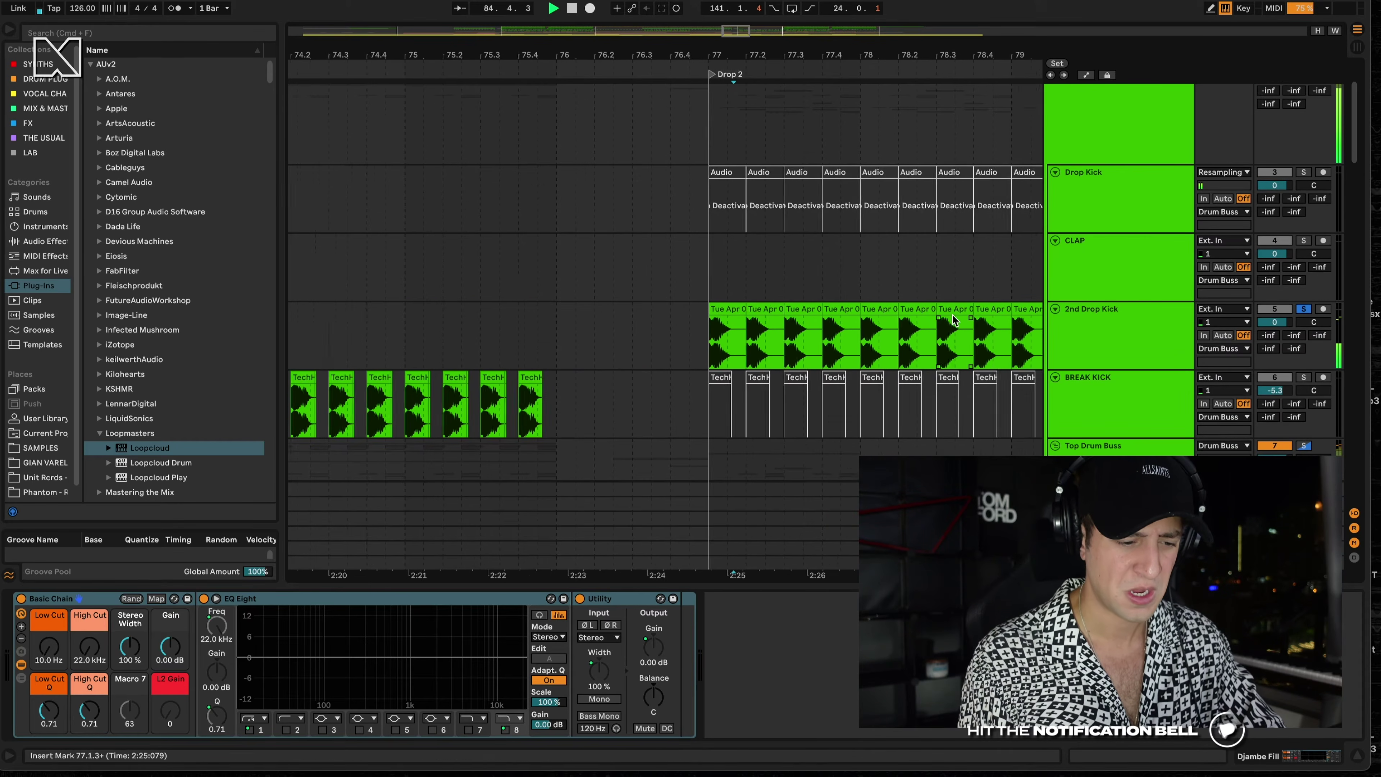
- Play the 2nd Drop Kick and percussion together from just before Drop 2, and stop around bar 80
left_click(731, 299)
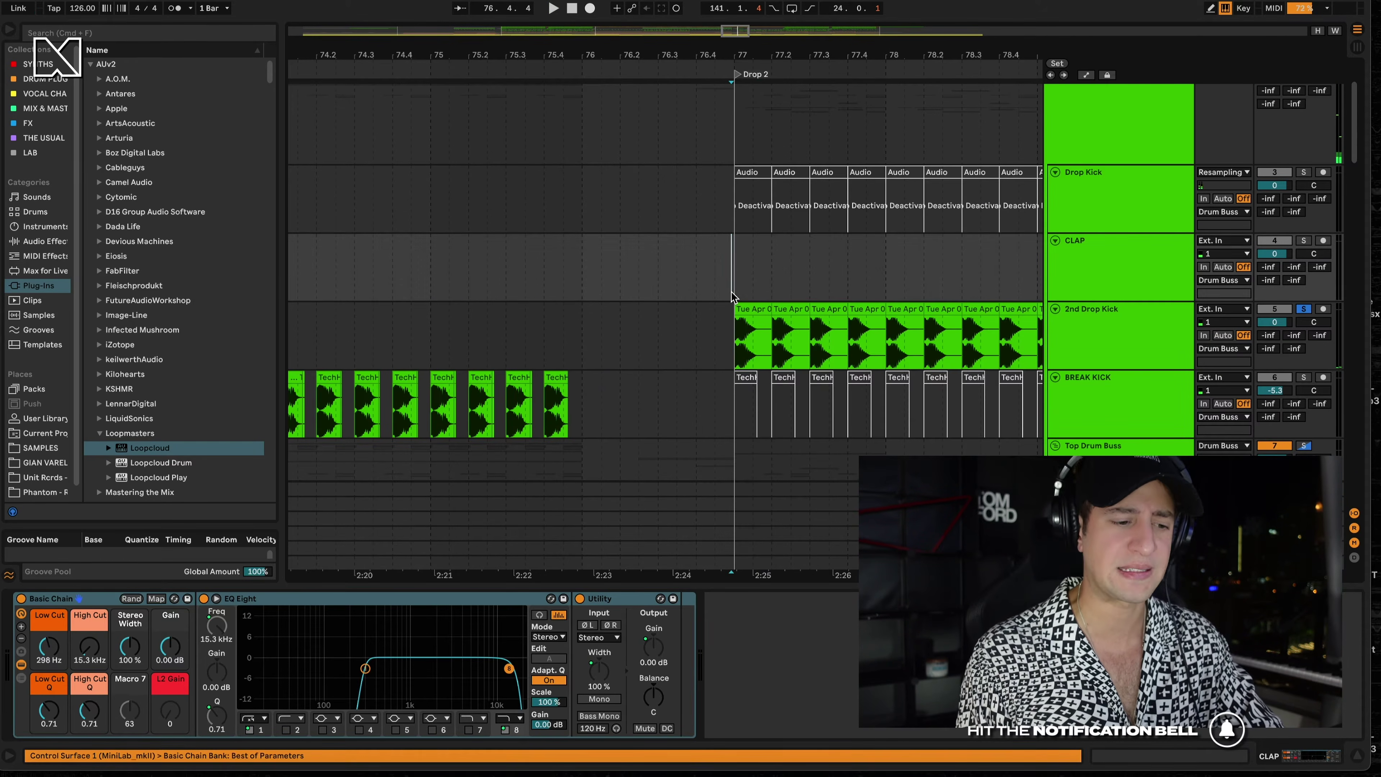
scroll(732, 294, "right", 2)
scroll(732, 294, "down", 1)
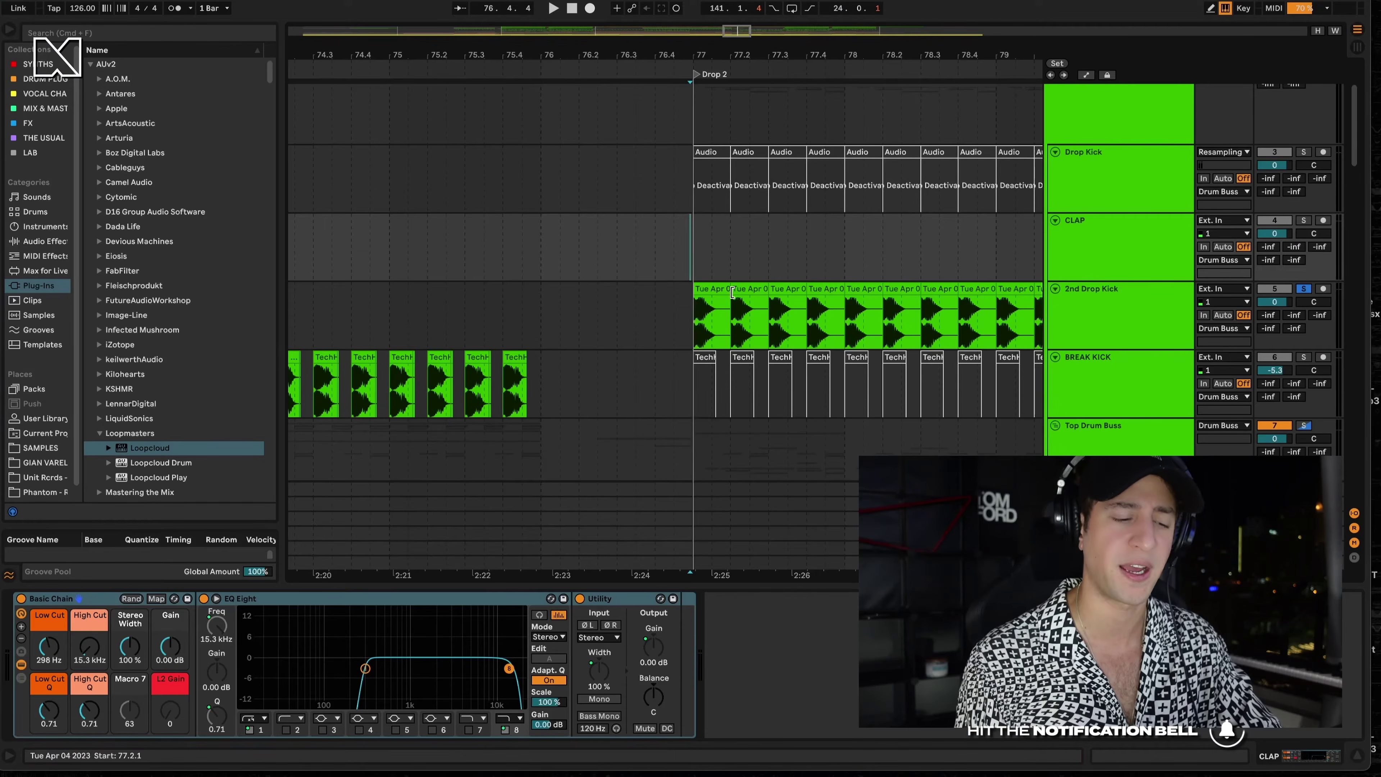
key("space")
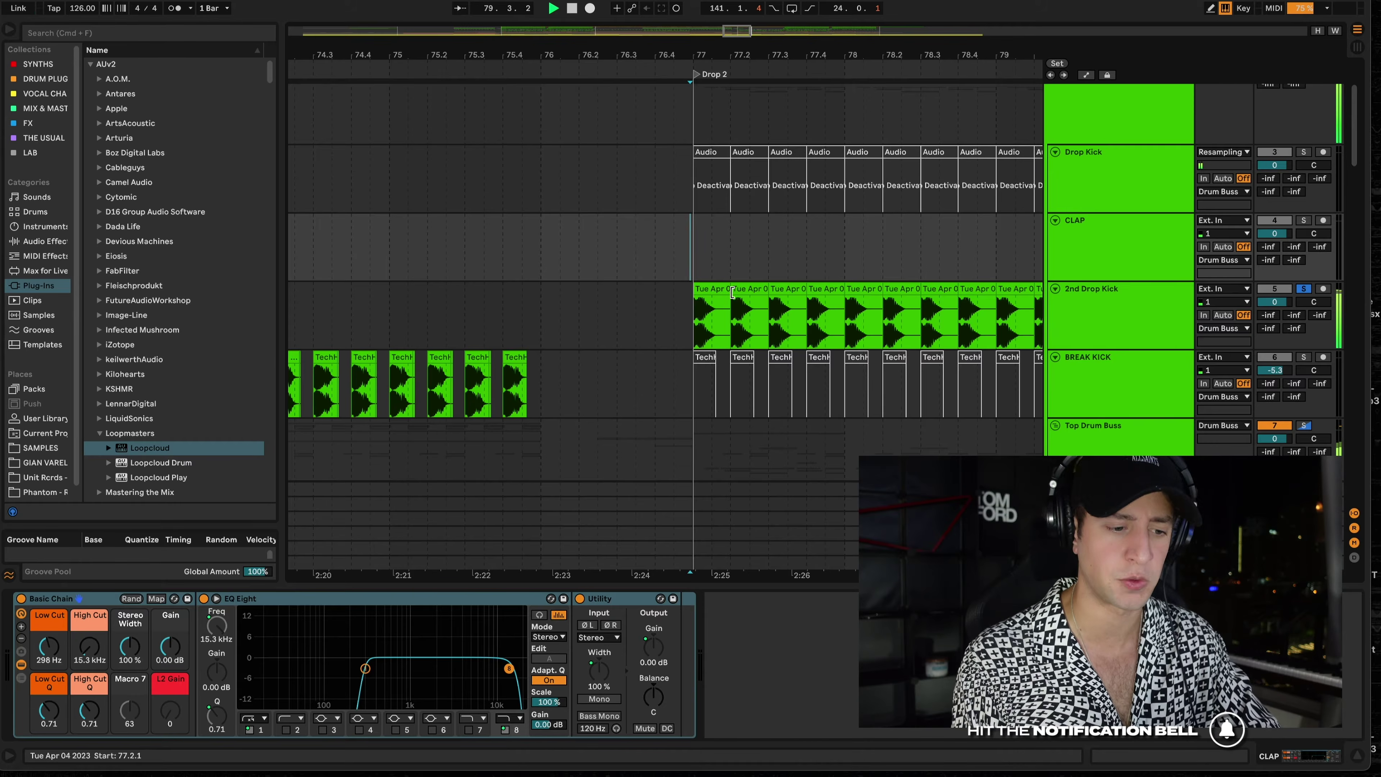
scroll(733, 294, "down", 4)
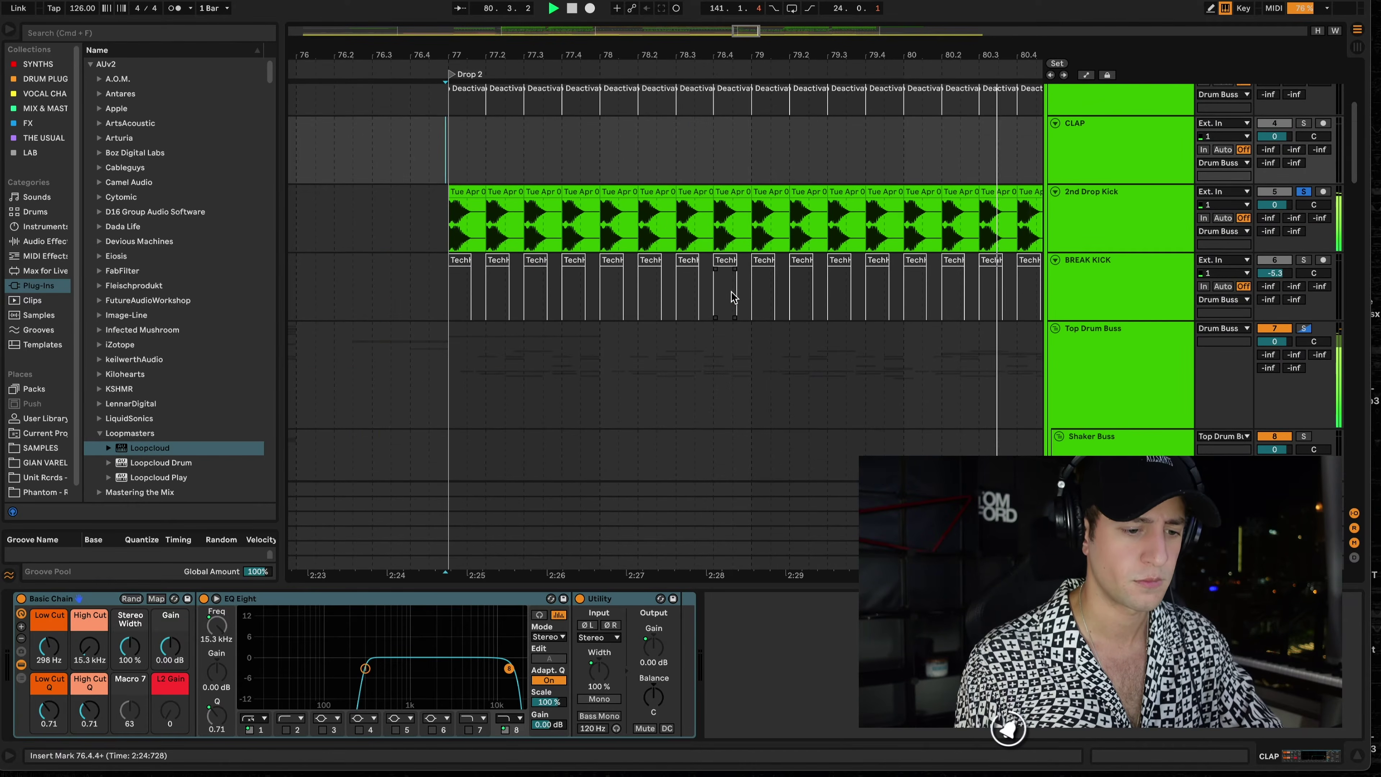
key("space")
- Clear the percussion and kick solos, solo the whole Drum Buss, and play it from just before Drop 2
scroll(735, 296, "up", 3)
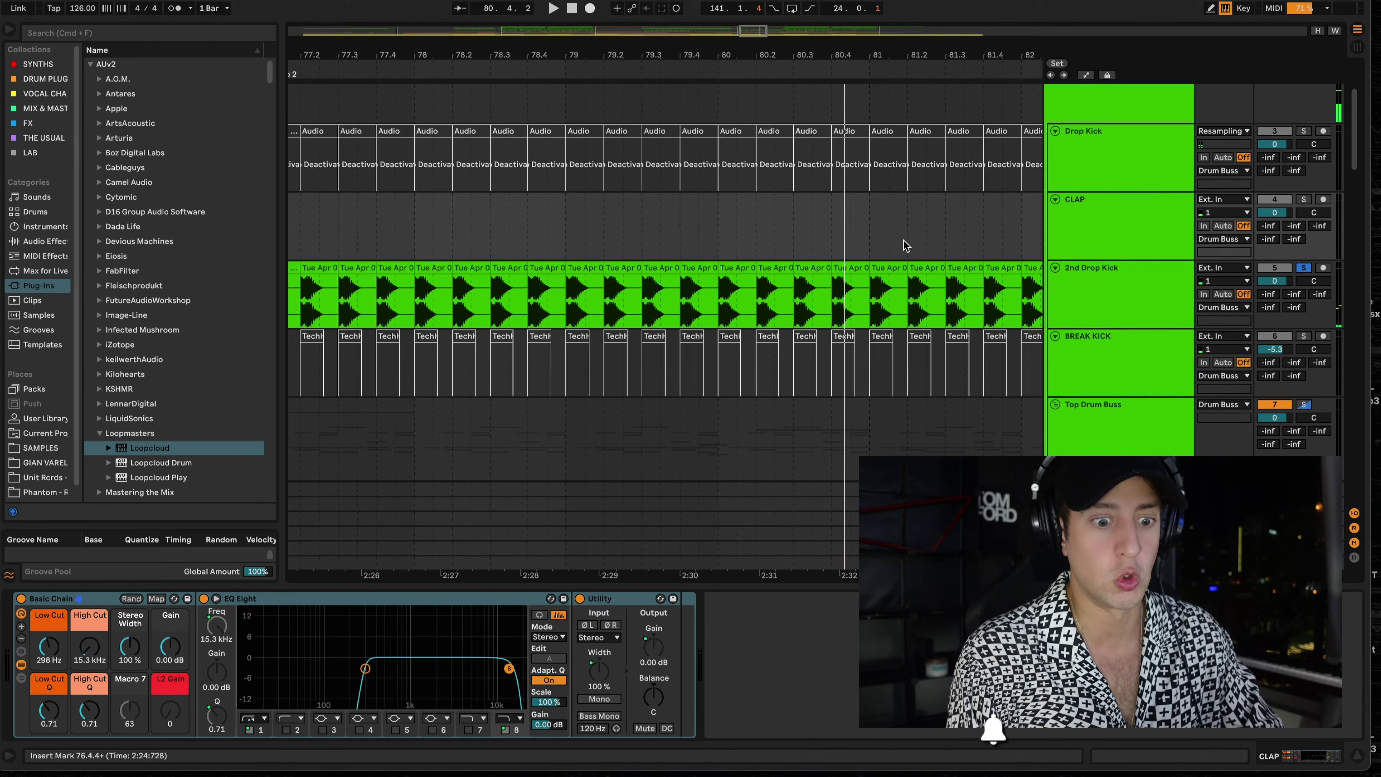
scroll(904, 245, "right", 1)
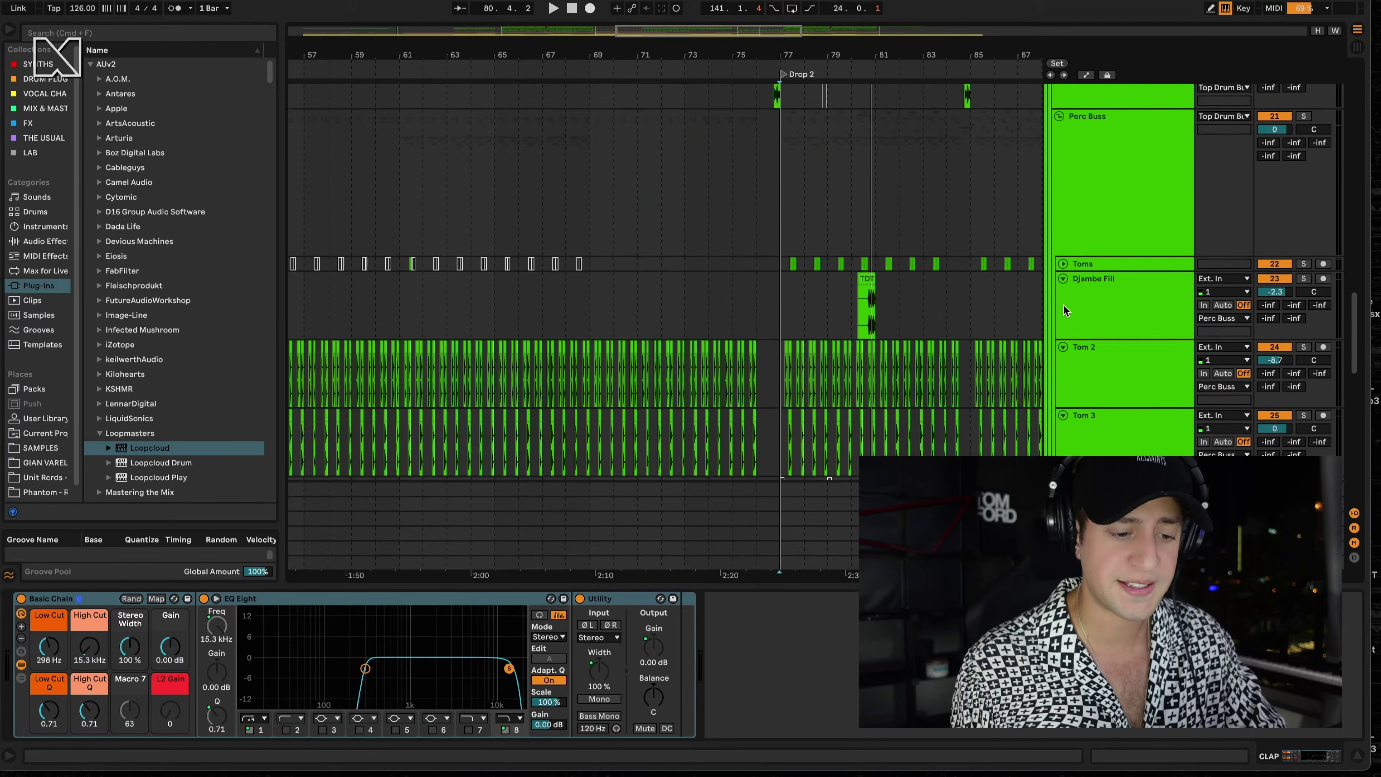
scroll(1063, 305, "down", 3)
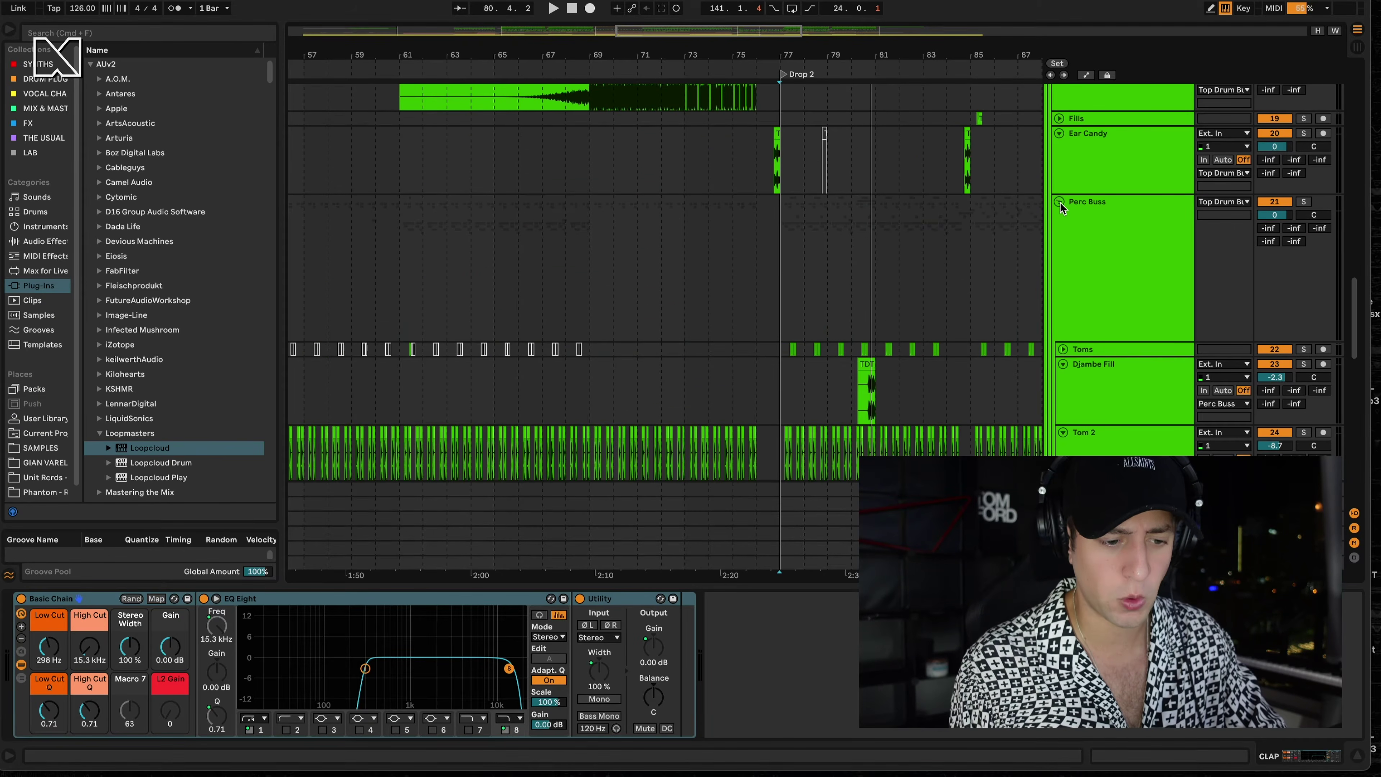
scroll(1060, 204, "down", 5)
scroll(1061, 204, "up", 10)
scroll(1060, 201, "up", 10)
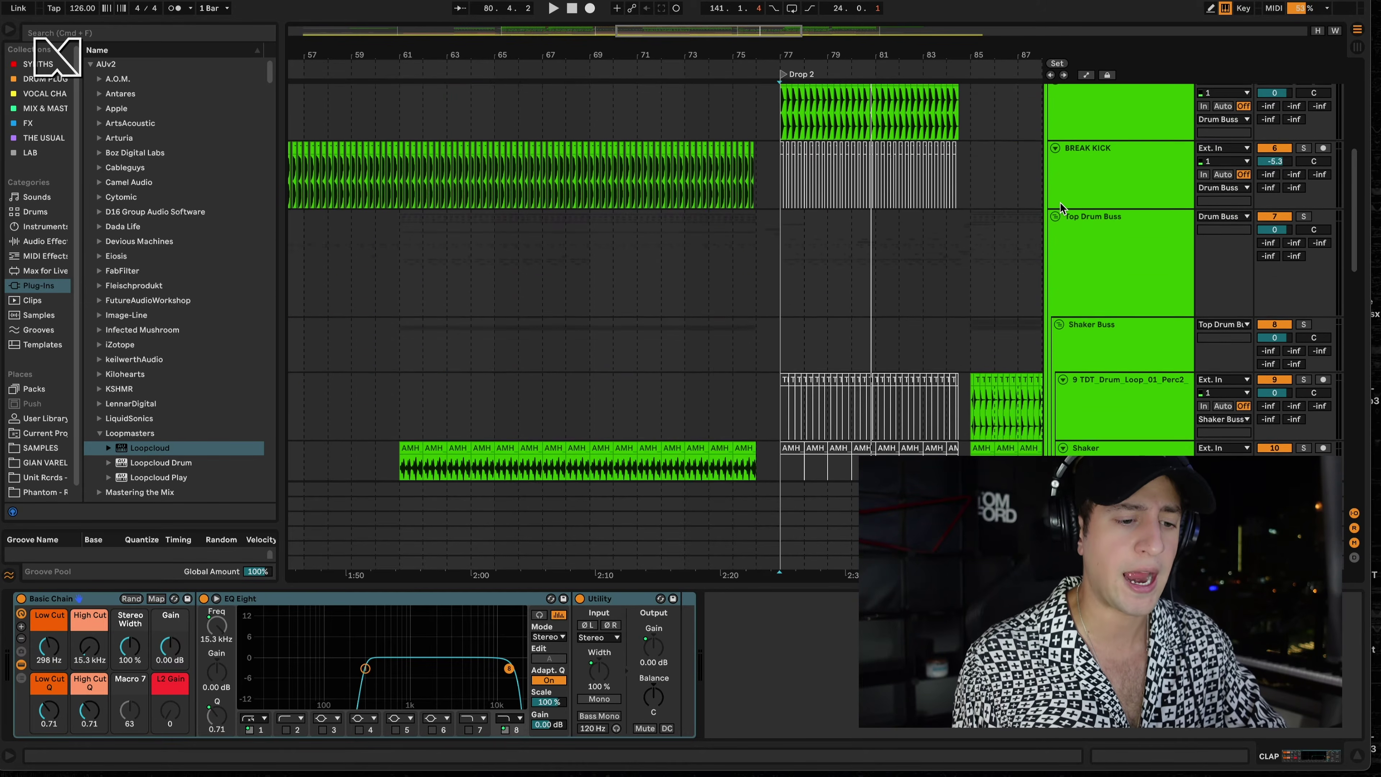
left_click(1303, 184)
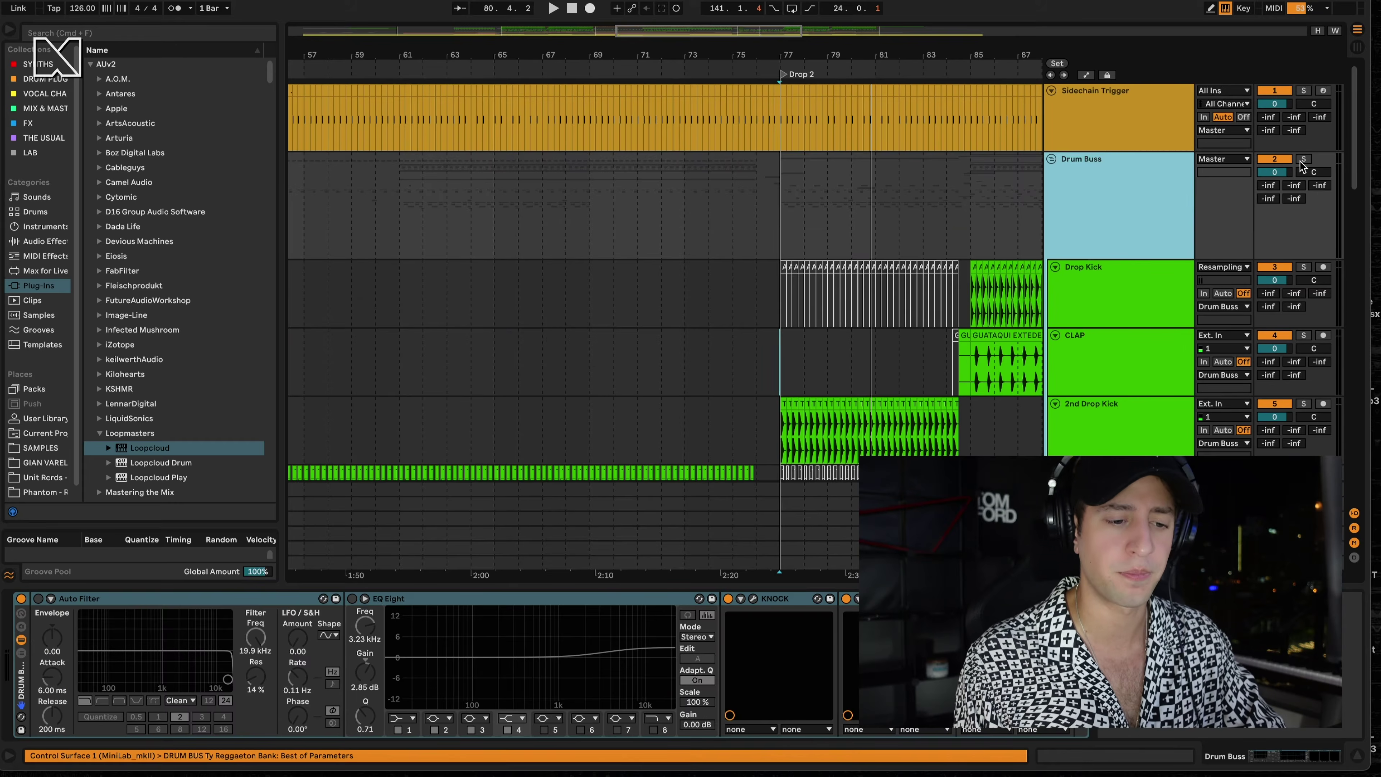
left_click(1303, 161)
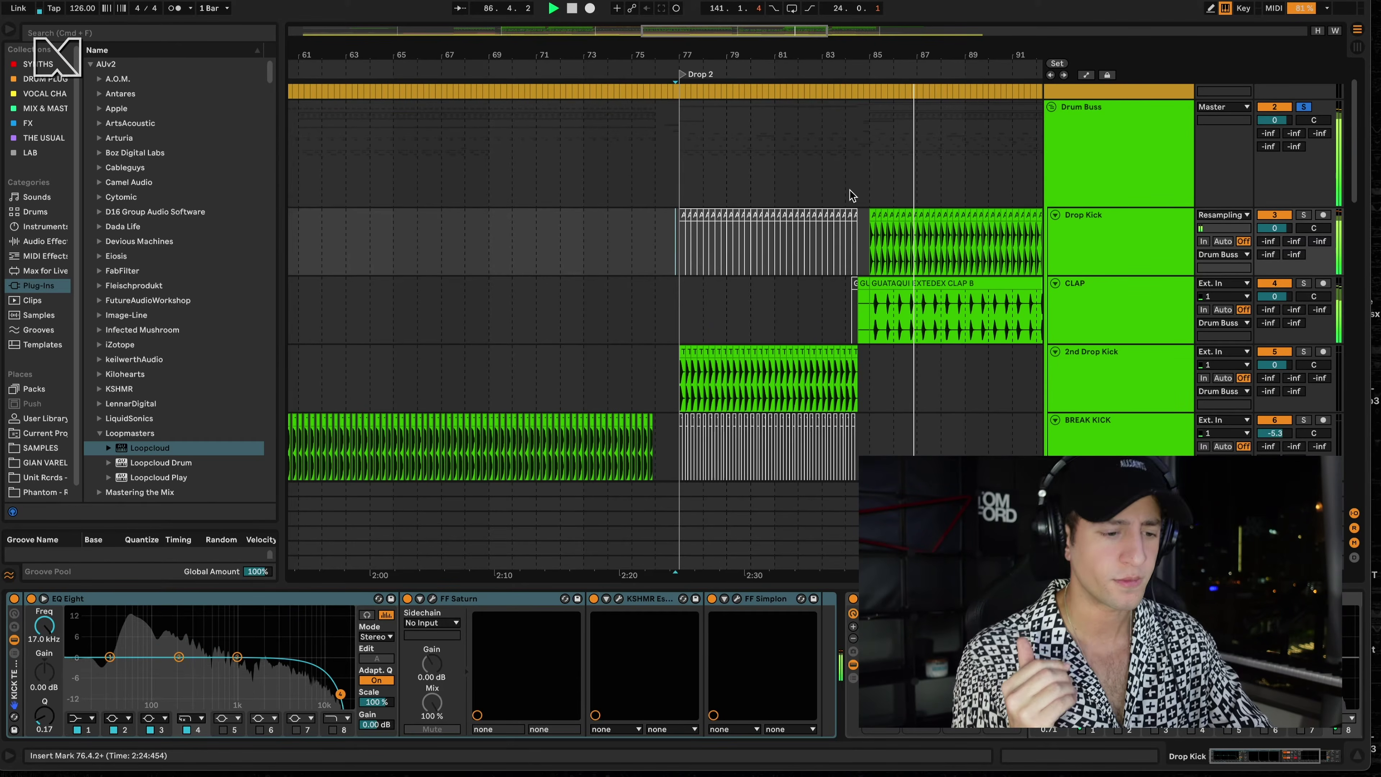
- Go to the Synths Buss group and unfold its Side Buss to show the inner groups and its effects chain
scroll(851, 196, "right", 5)
scroll(851, 196, "down", 2)
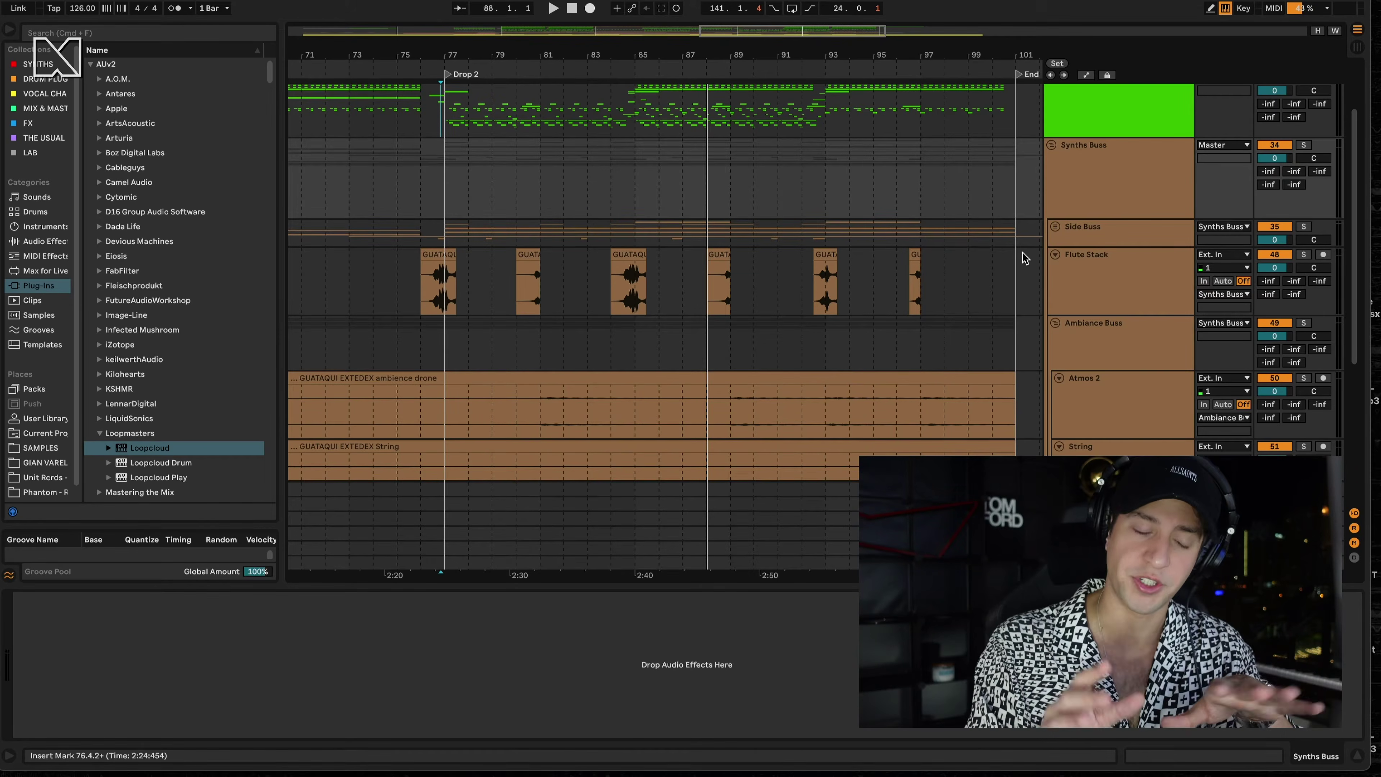
left_click(1124, 196)
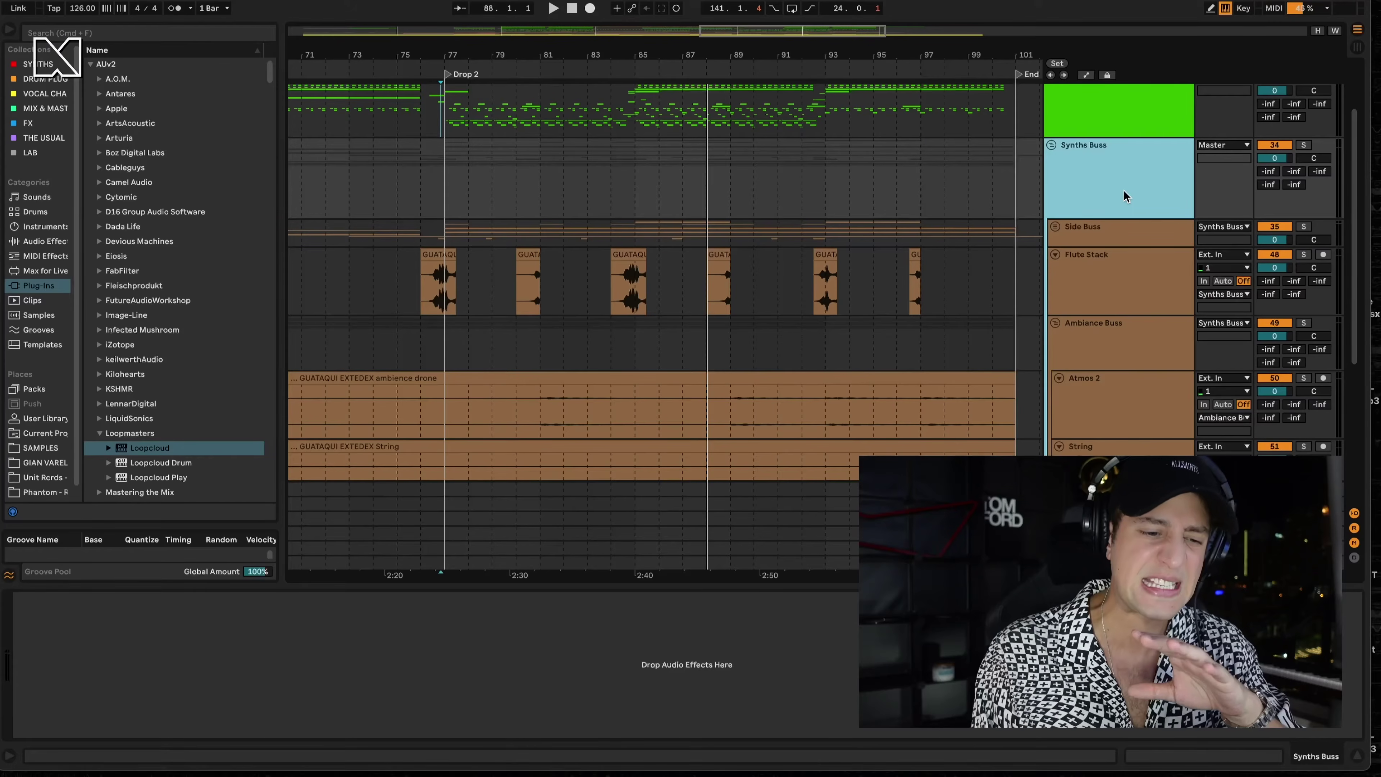
left_click(1113, 238)
key("Right")
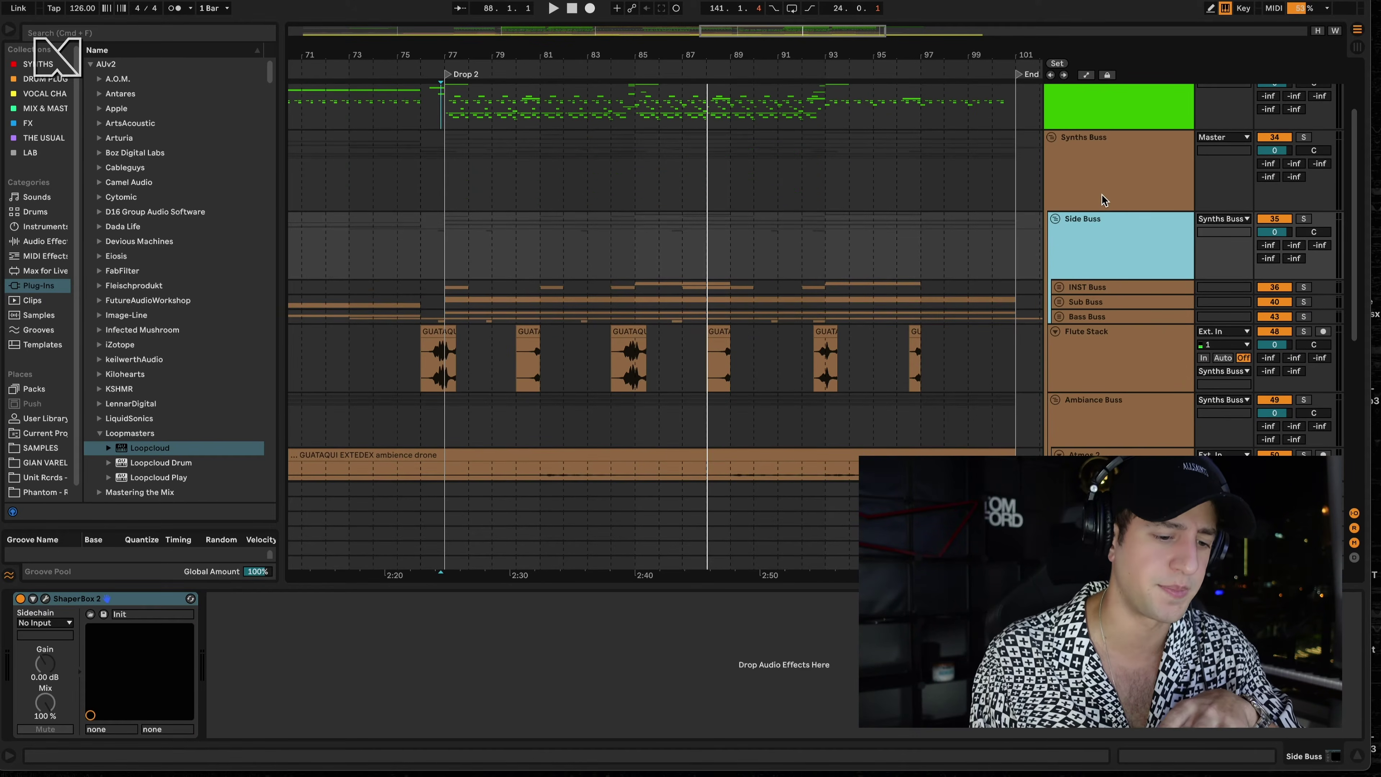
- Show the Sidechain Trigger track's MIDI routing device and open the ShaperBox 2 plug-in window on the Side Buss
scroll(1098, 253, "up", 3)
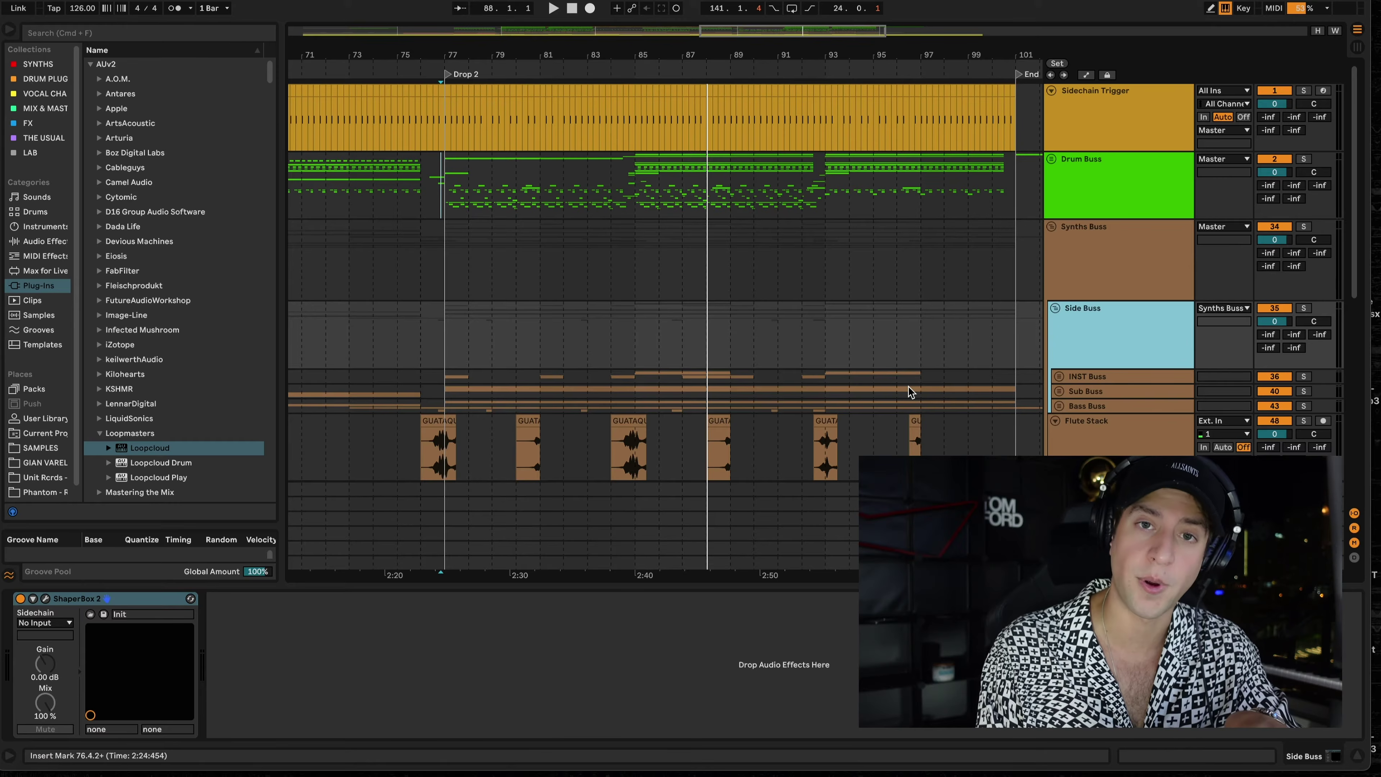
left_click(1074, 143)
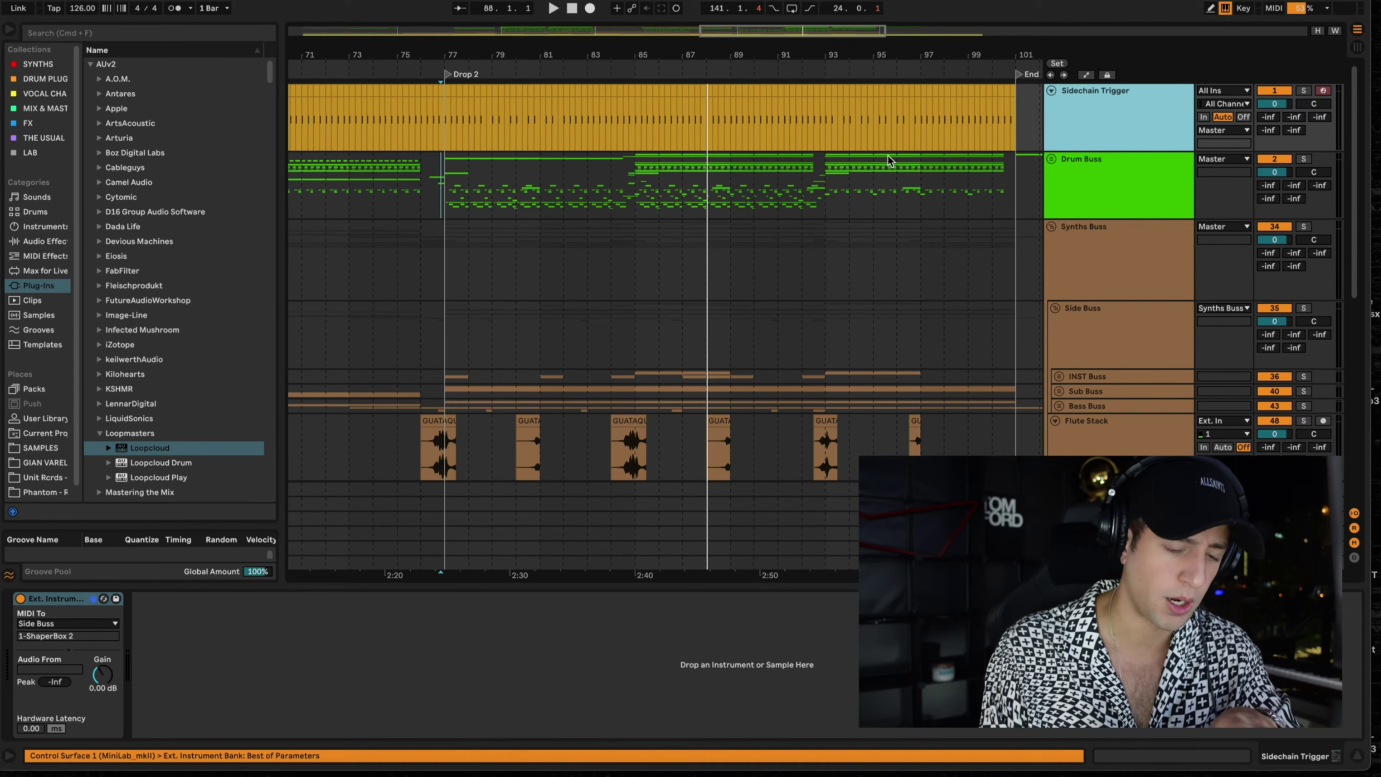
left_click(1111, 354)
left_click(47, 599)
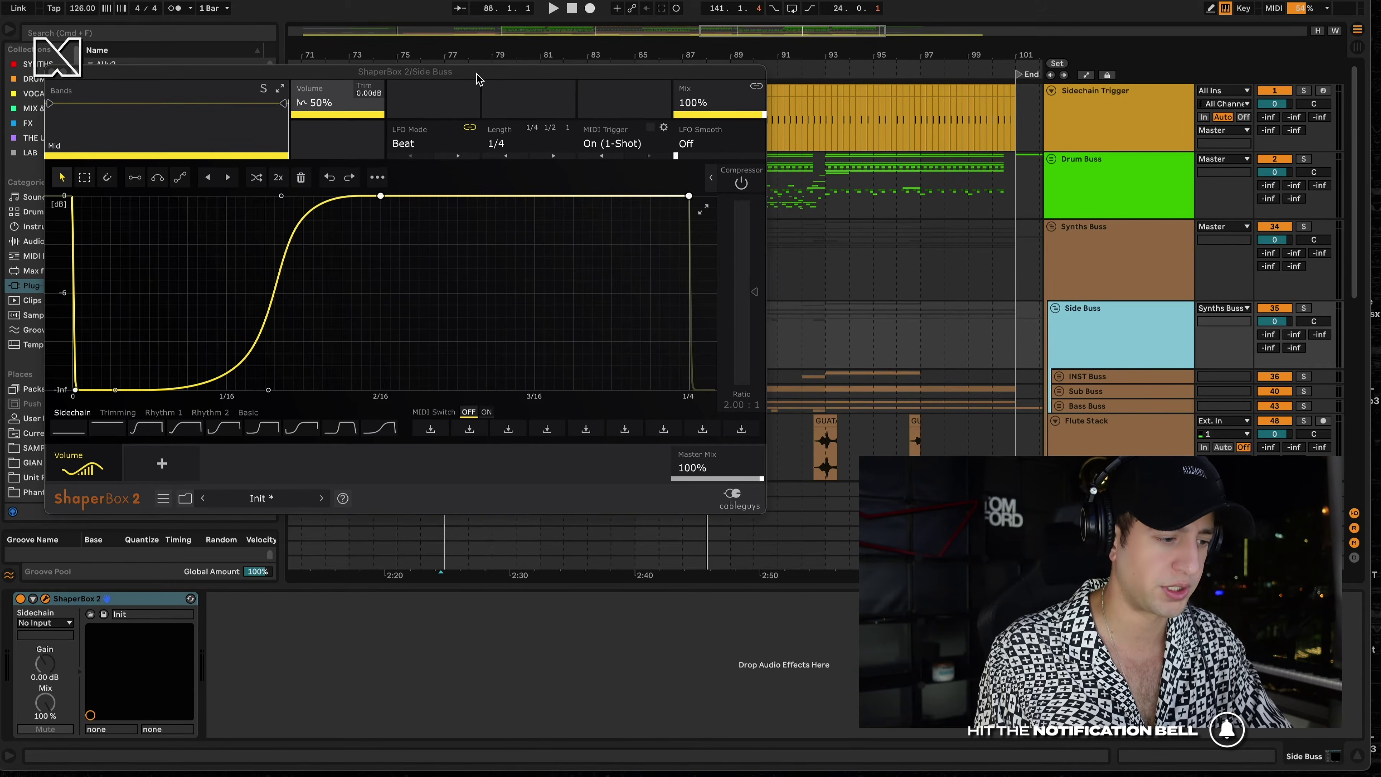
- Move the ShaperBox 2 window clear of the Sidechain Trigger track, play Drop 2 to watch the volume shaping, and close the window
left_click_drag(479, 79, 729, 326)
key("space")
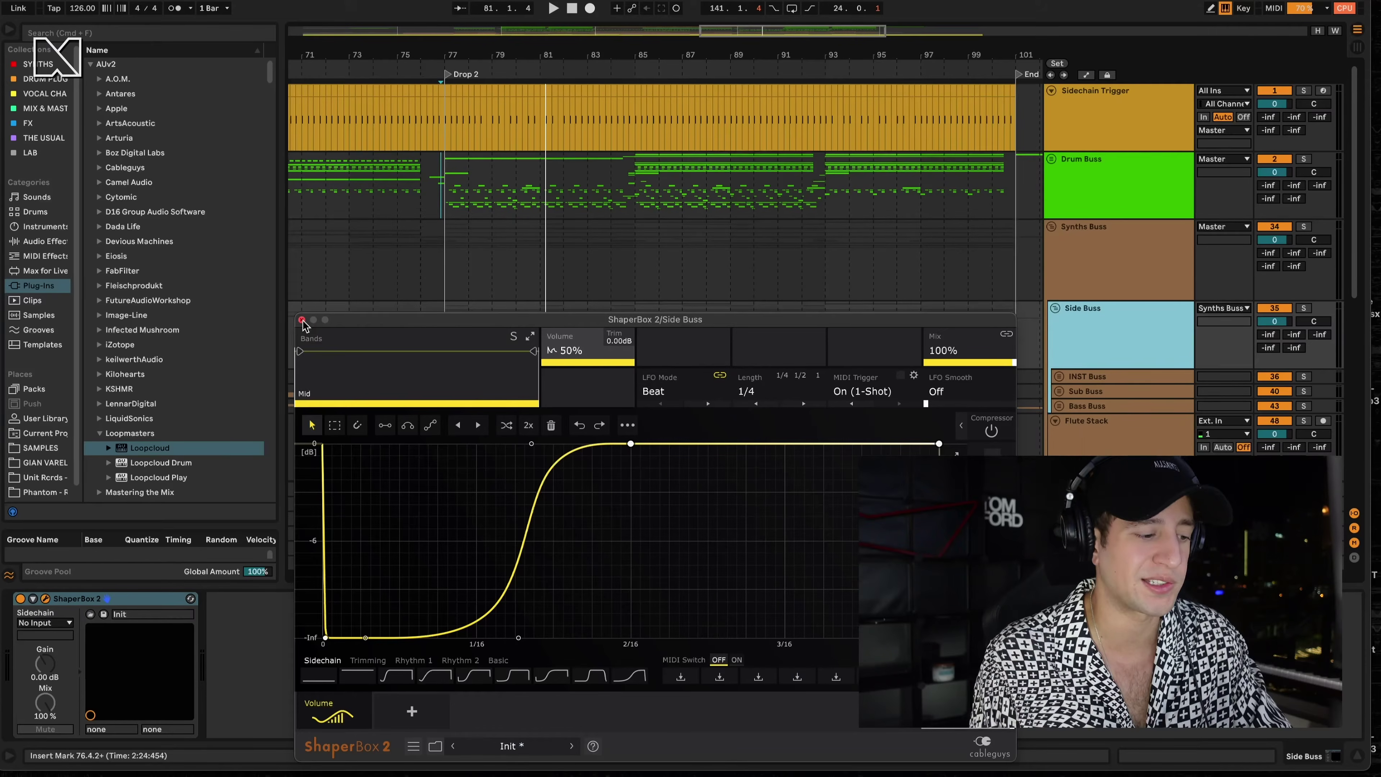
left_click(302, 321)
- Unfold the Sub Buss group and show the device chain of its Drop Bass track
scroll(1104, 213, "down", 5)
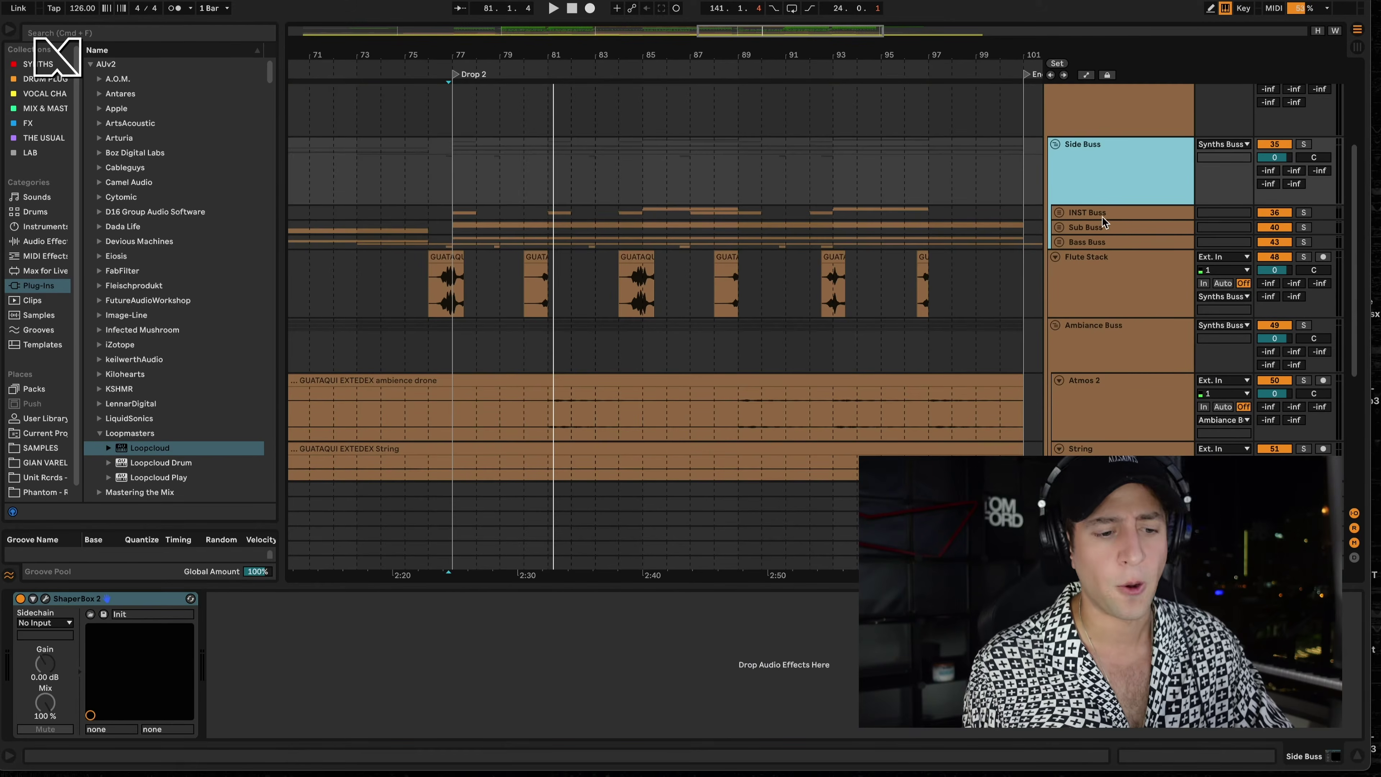
left_click(1083, 228)
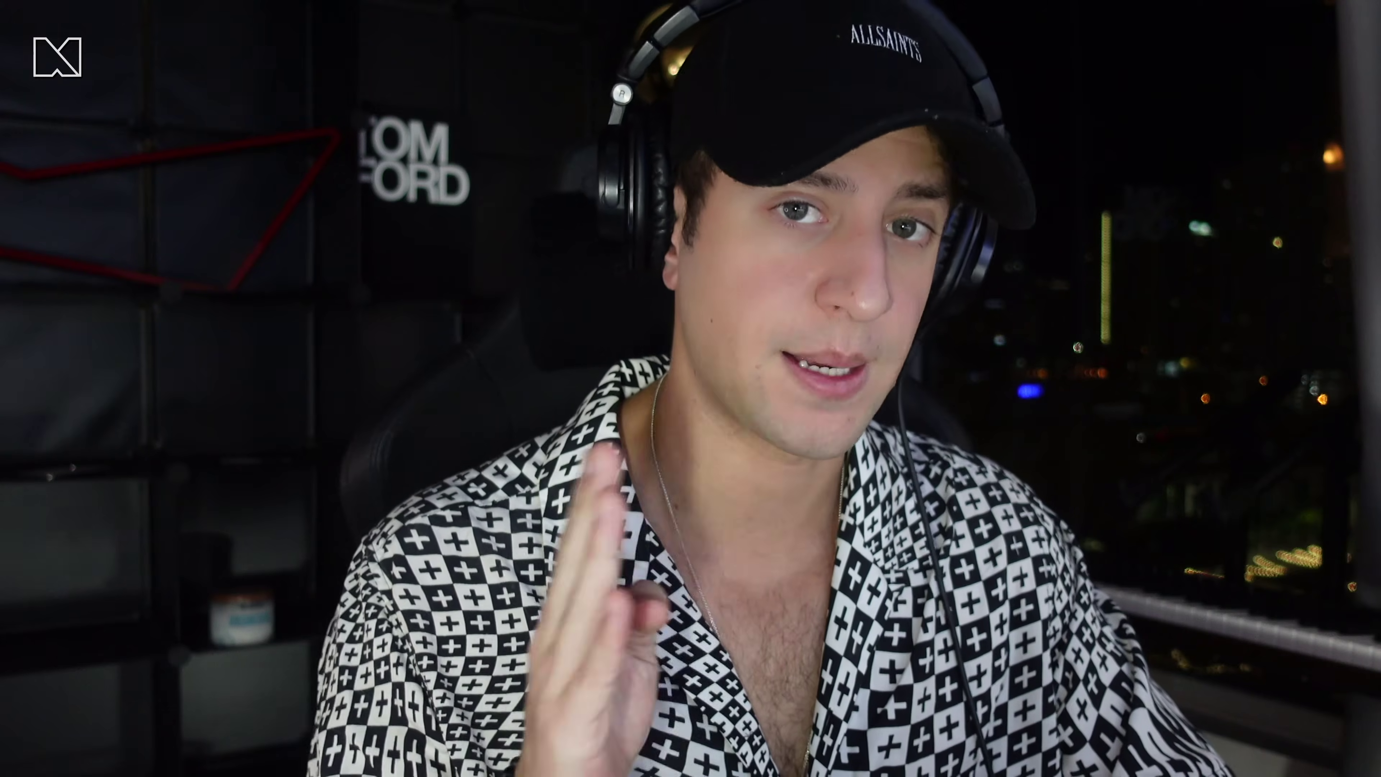
left_click(1060, 228)
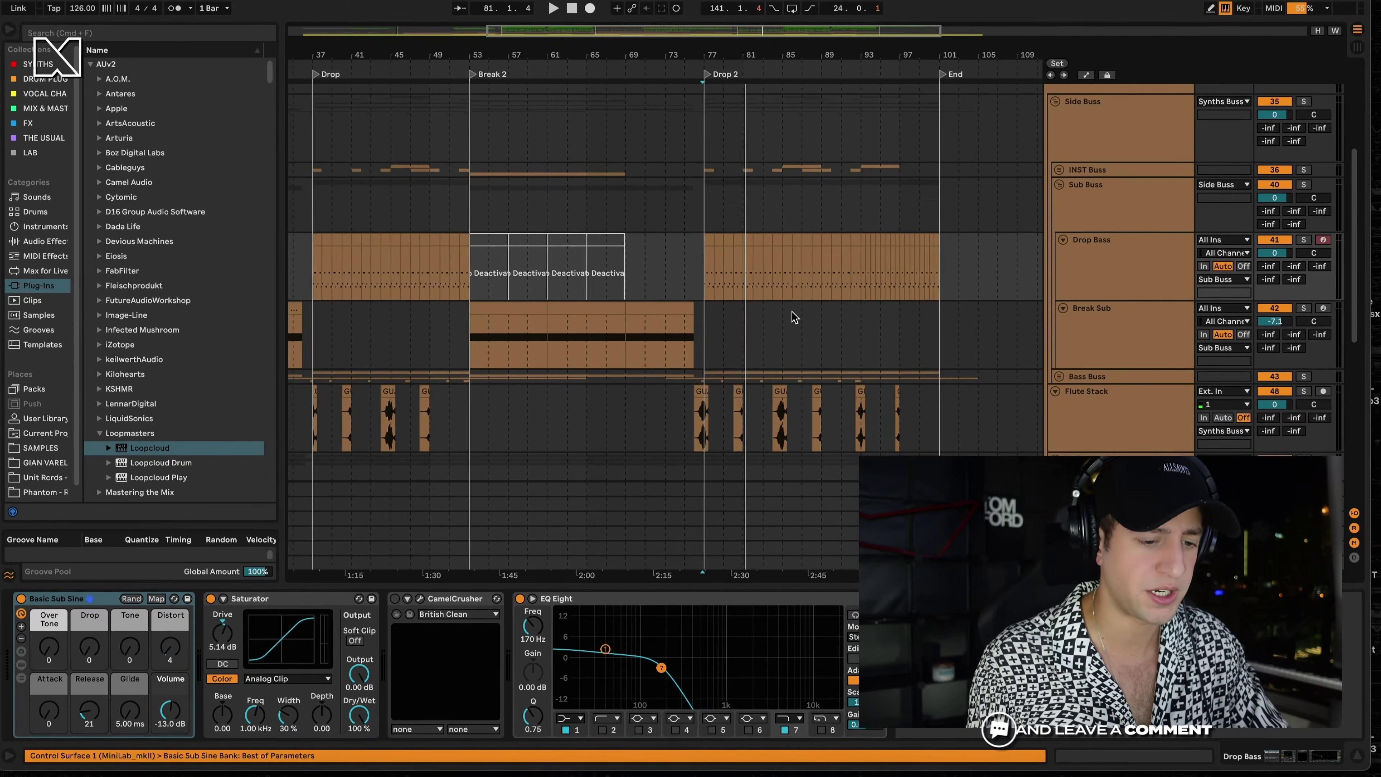
scroll(792, 311, "left", 2)
left_click(1066, 265)
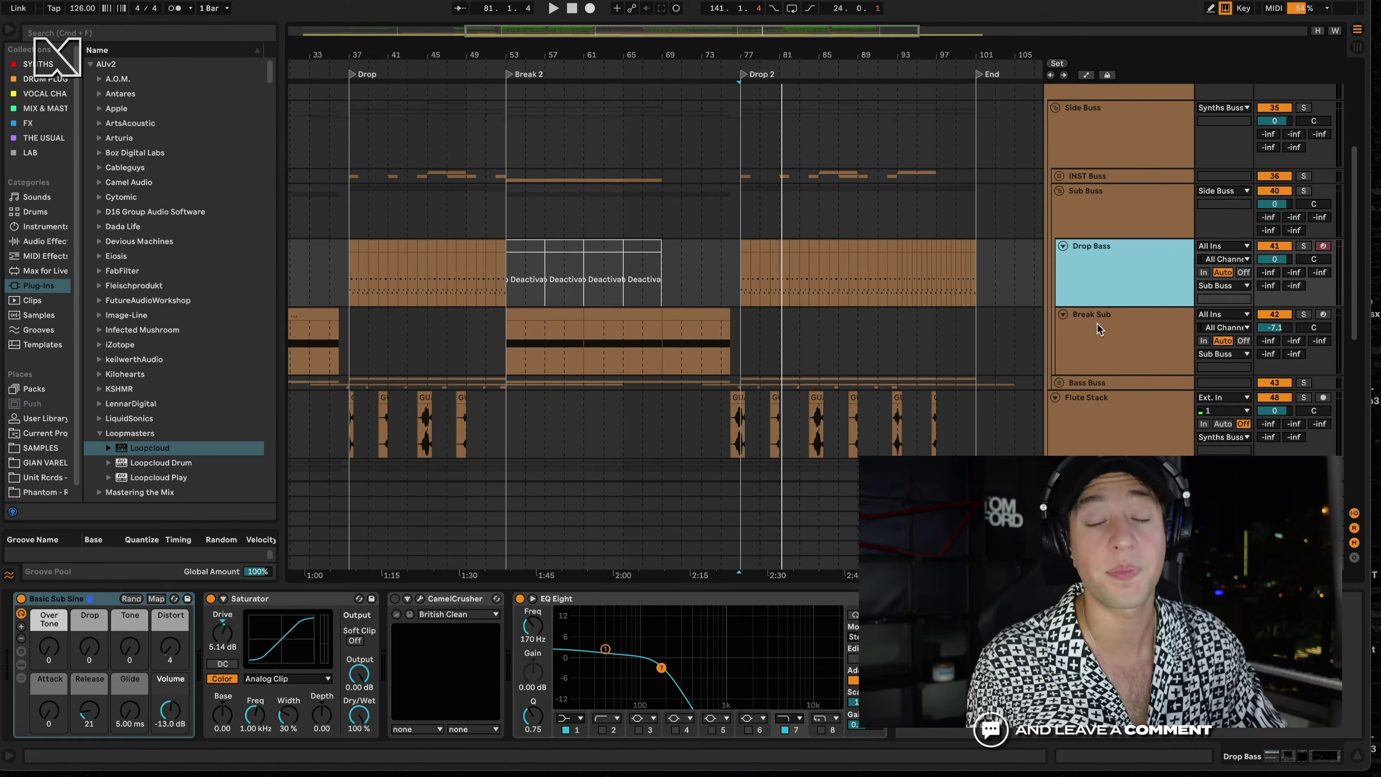
- Select the Break Sub and Drop Bass tracks in turn, and play the soloed Drop Bass from just before Drop 2
left_click(1109, 334)
left_click(1072, 273)
scroll(763, 268, "up", 5)
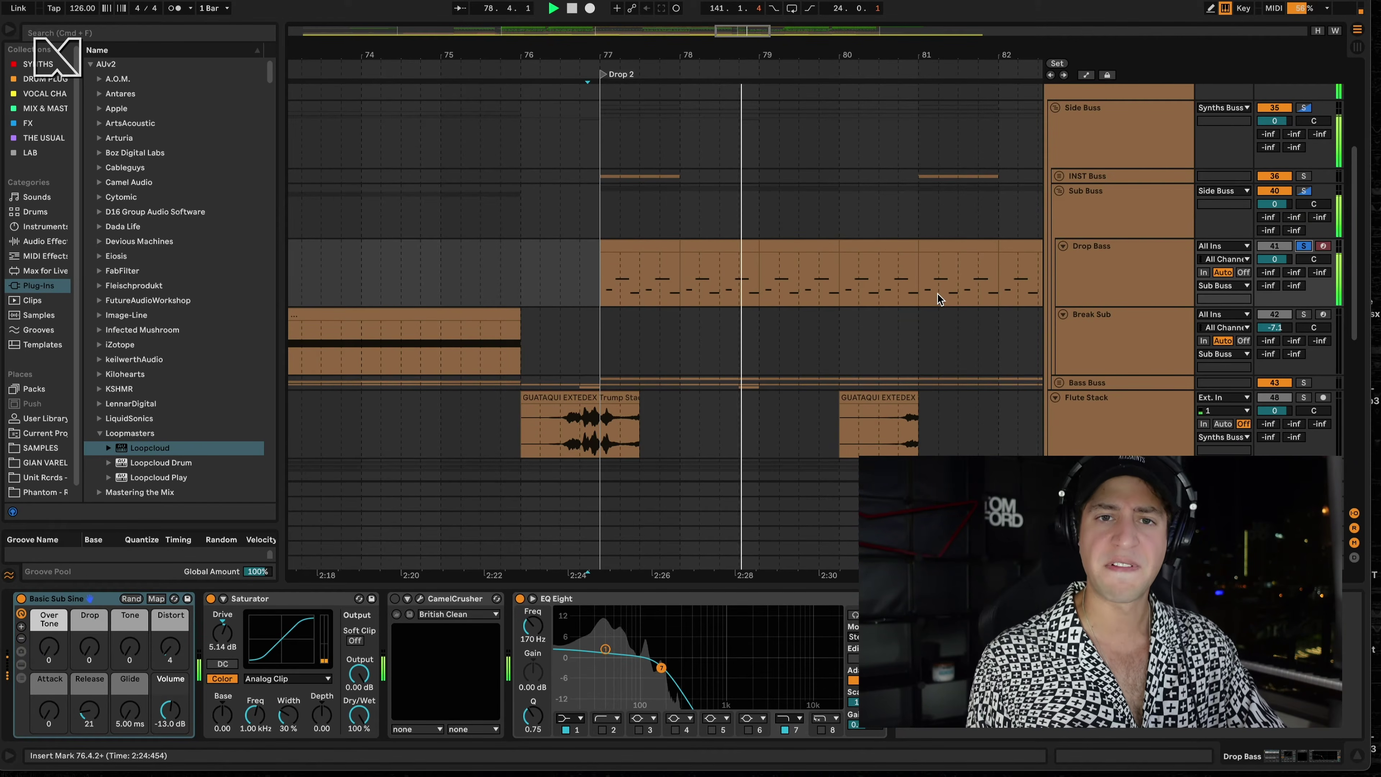
- Stop playback, open the Drop Bass MIDI clip at bar 77, and enlarge its piano roll to examine the notes
left_click(656, 244)
key("space")
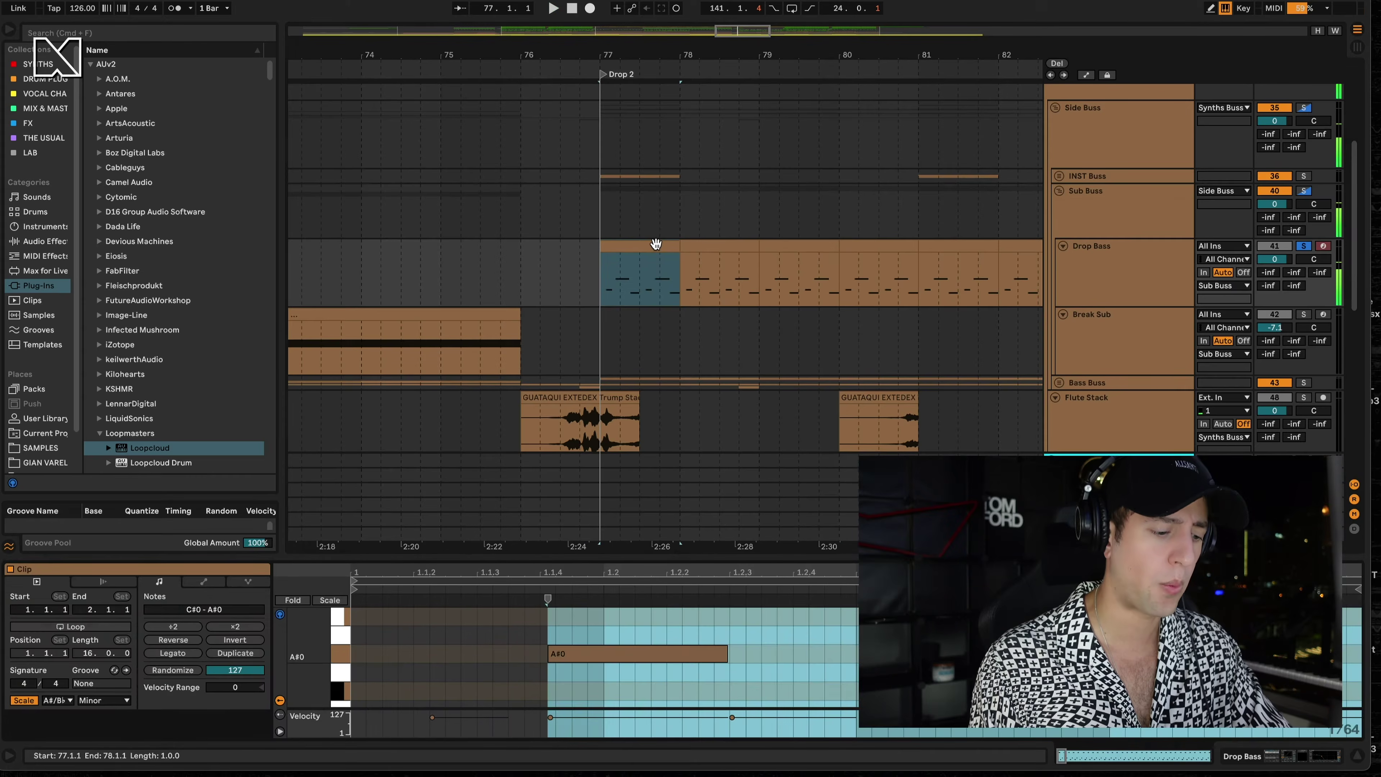
left_click_drag(665, 557, 664, 186)
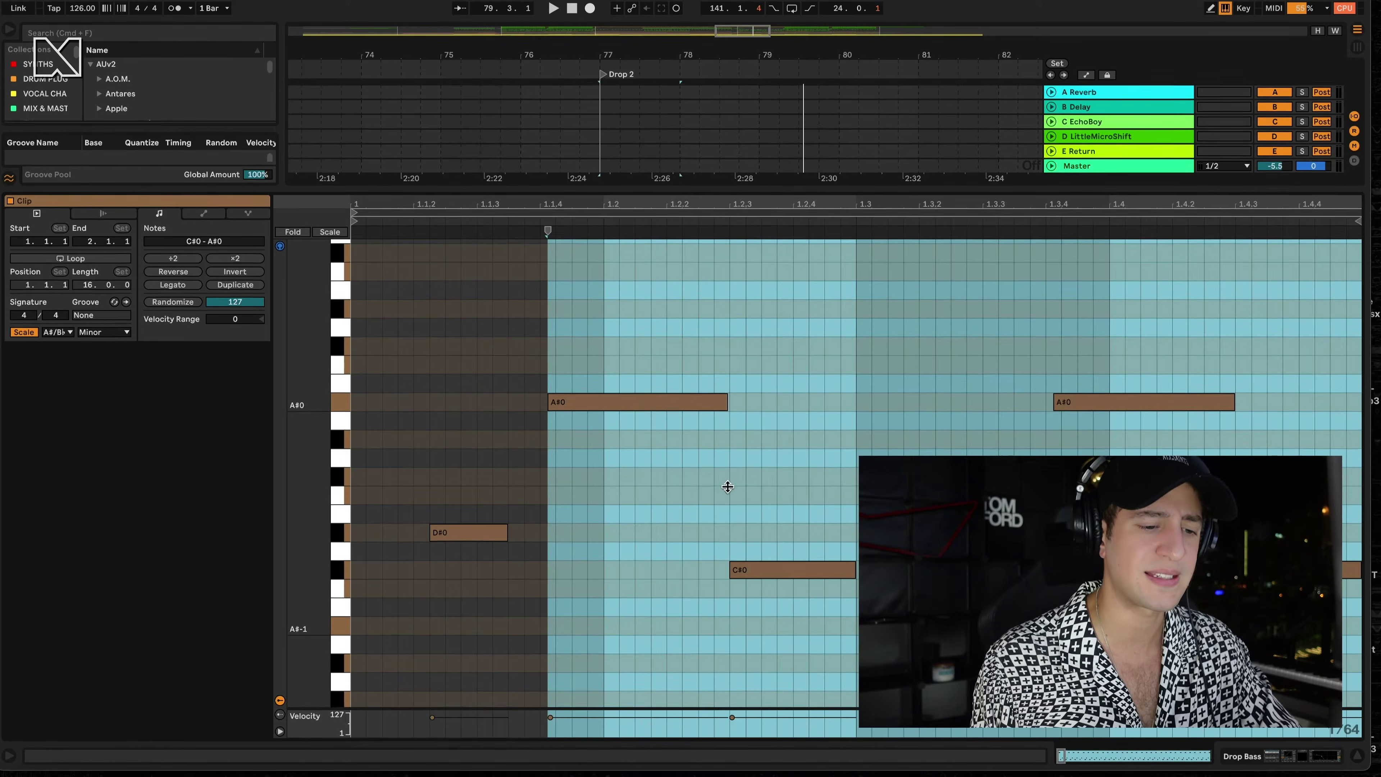
- Leave the enlarged piano roll, place the insert marker at Break 2 on the Break Sub track, and fold the Sub Buss group
key("super+alt+e")
scroll(832, 368, "up", 3)
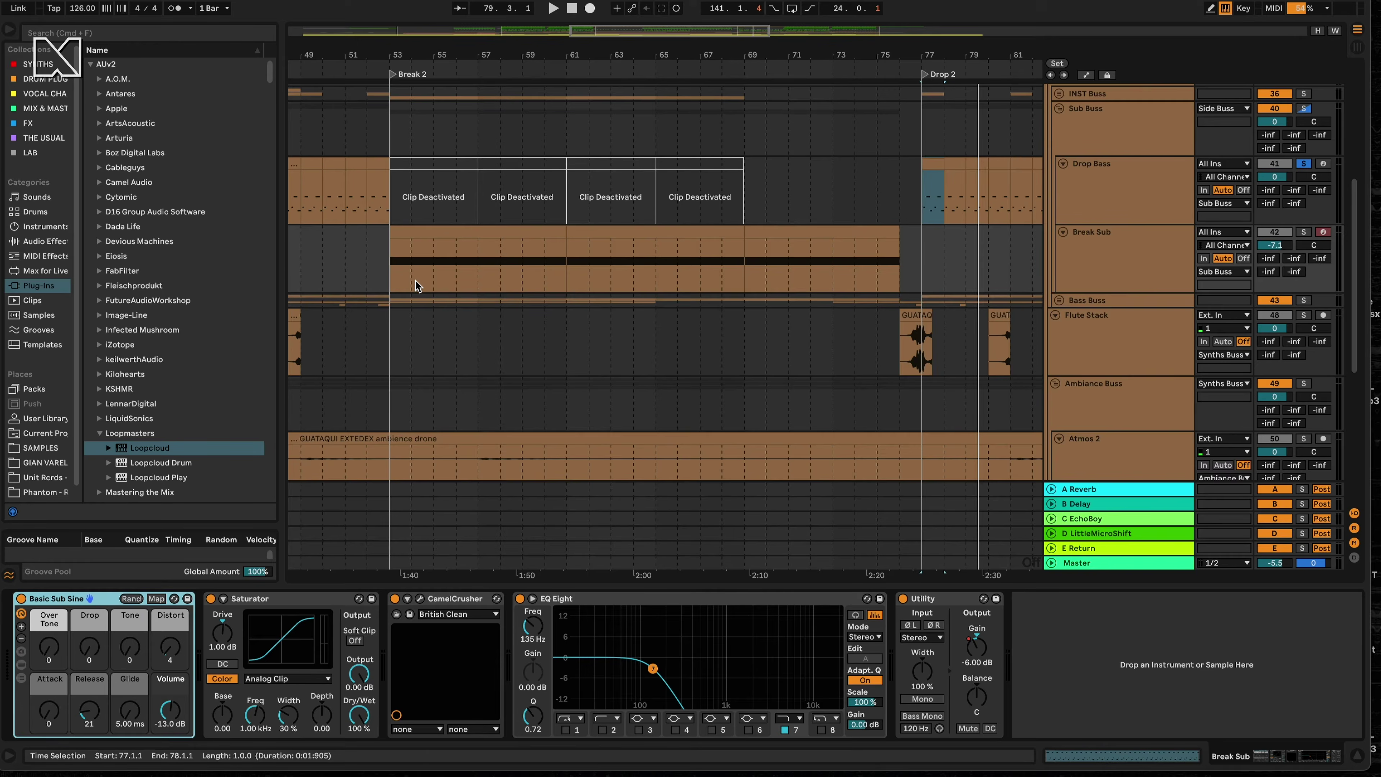
left_click(388, 269)
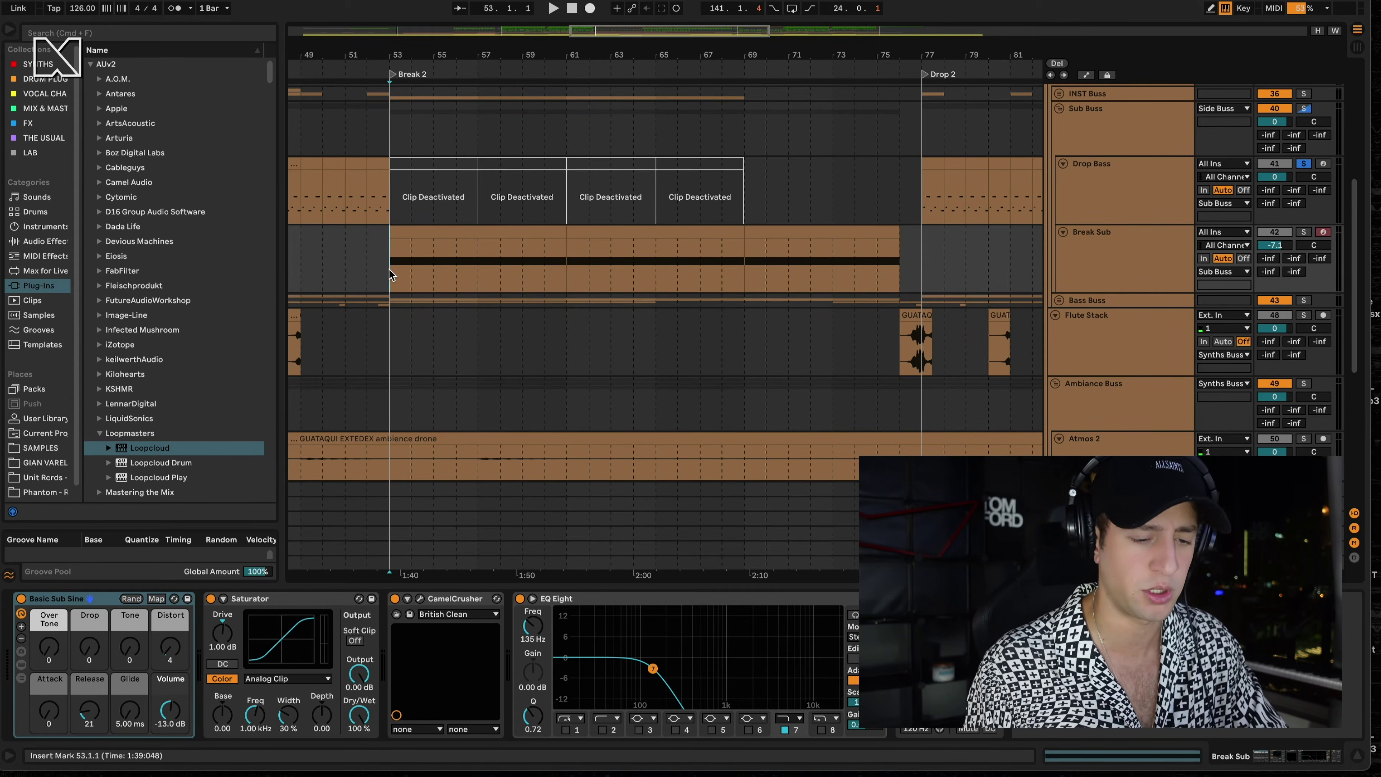
left_click(1069, 120)
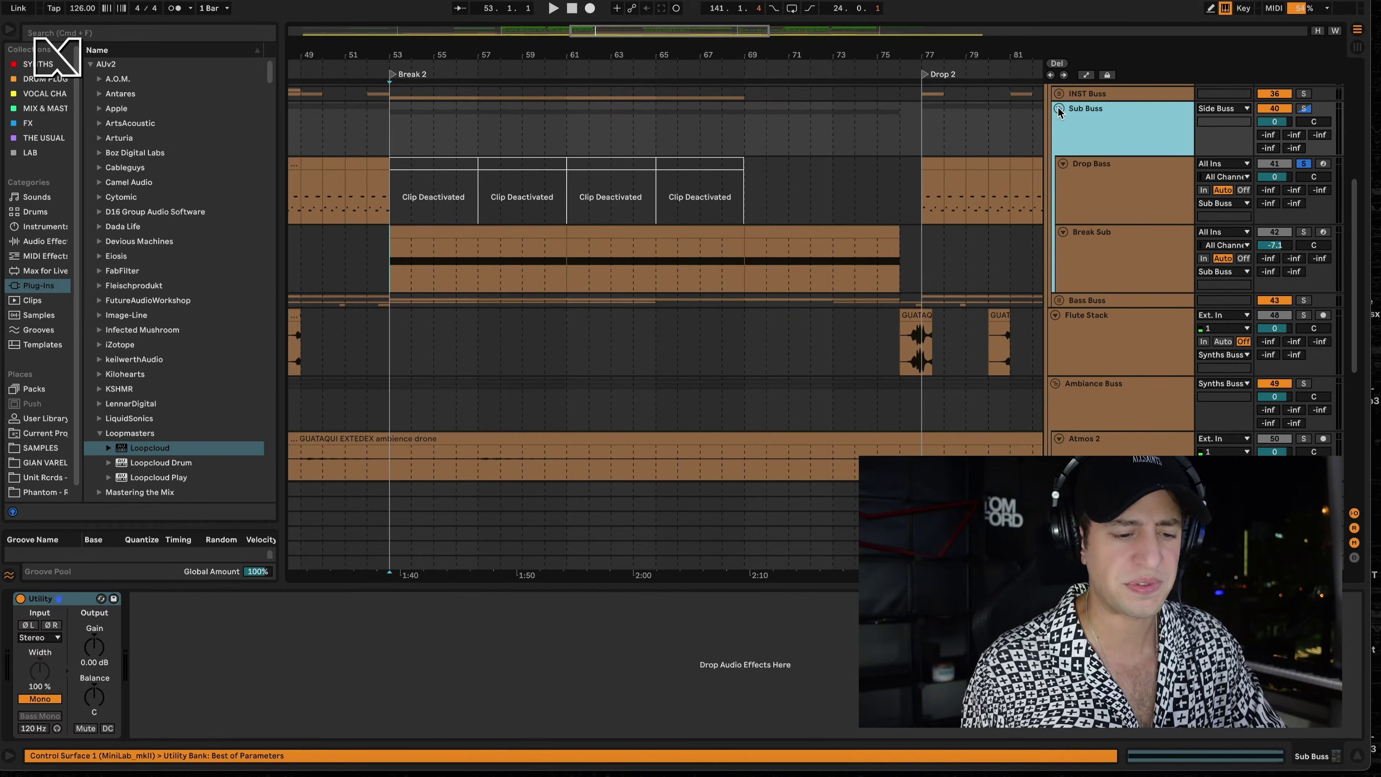
left_click(1059, 109)
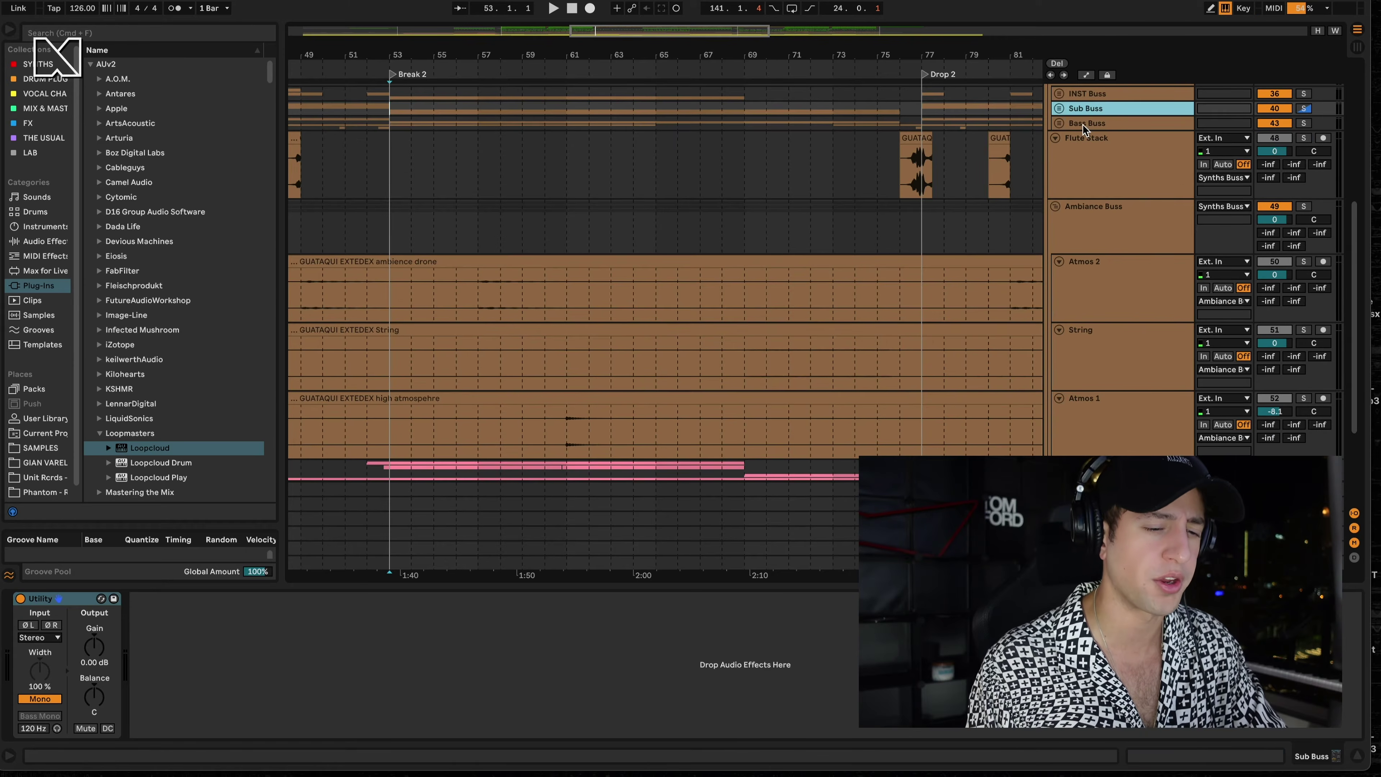
- Unfold the Bass Buss group and show the device chain of its Drop Bass high track around Drop 2
left_click(1084, 126)
left_click(1060, 125)
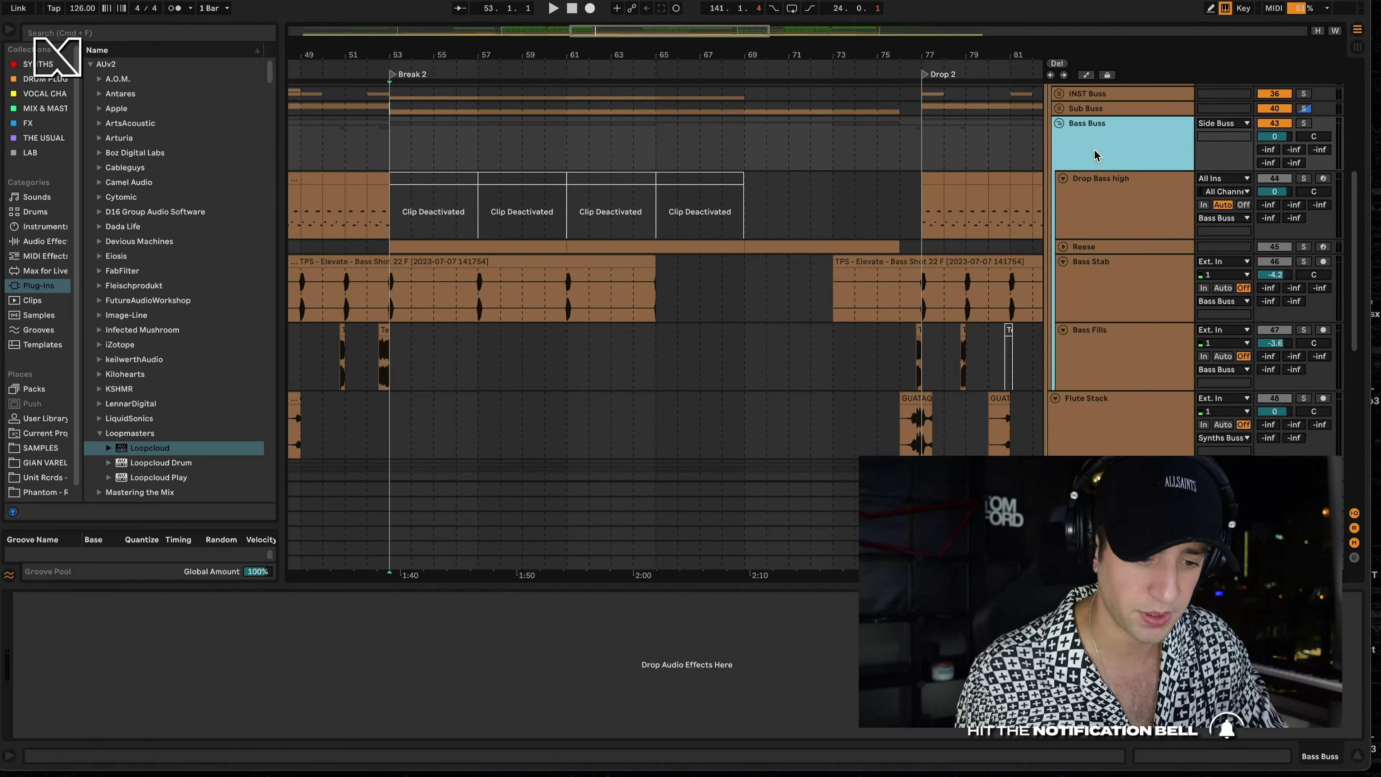
left_click(938, 222)
scroll(938, 222, "right", 4)
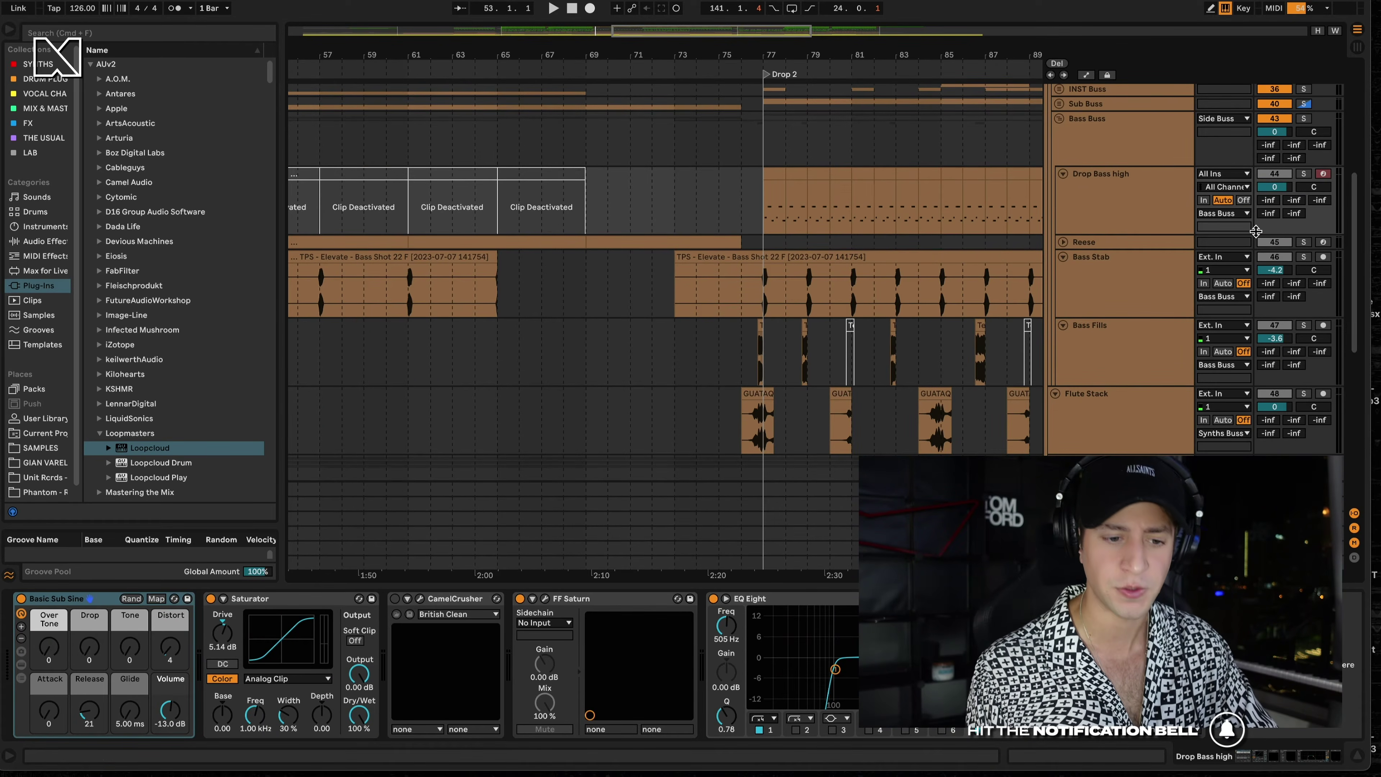
left_click(1172, 199)
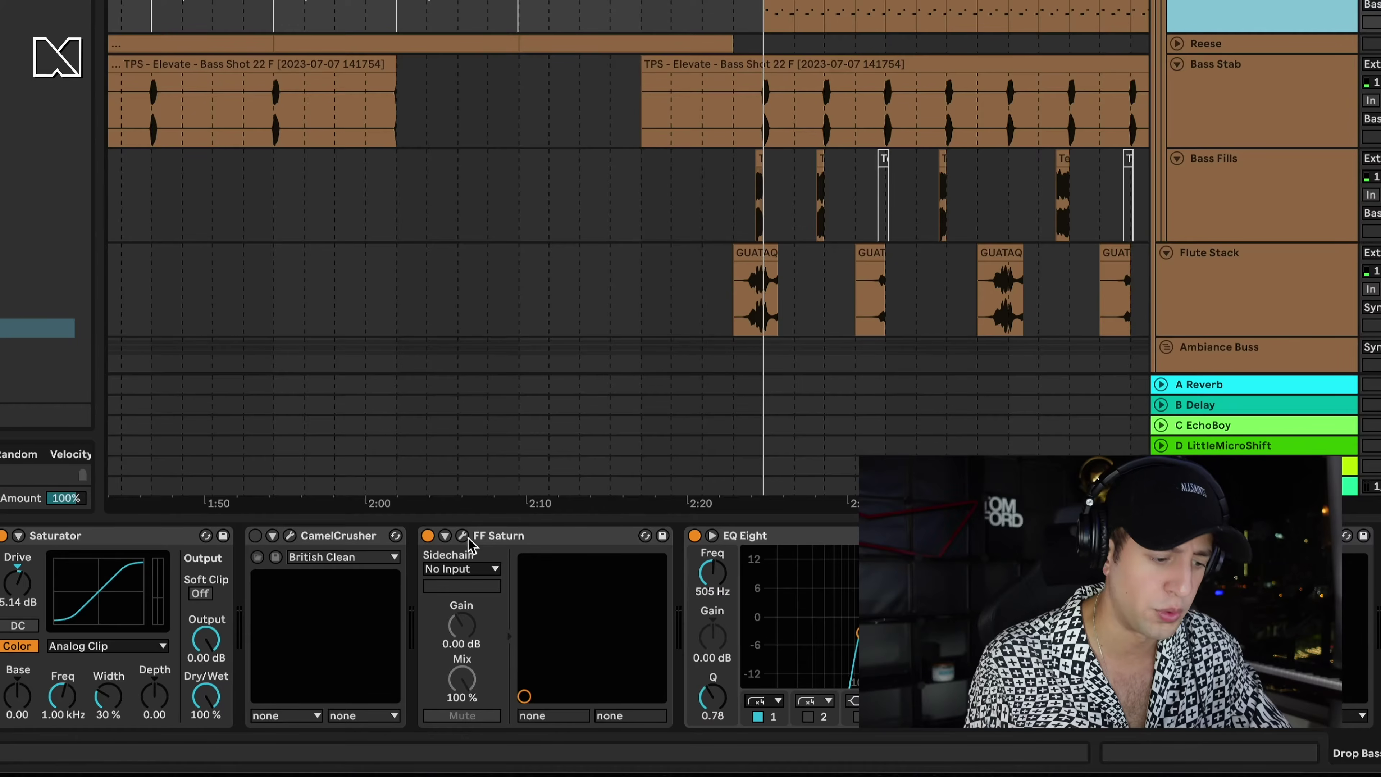
- Play the soloed Drop Bass high from Drop 2 with its FF Saturn window open, and inspect the Wider plug-in, closing both windows
left_click(463, 536)
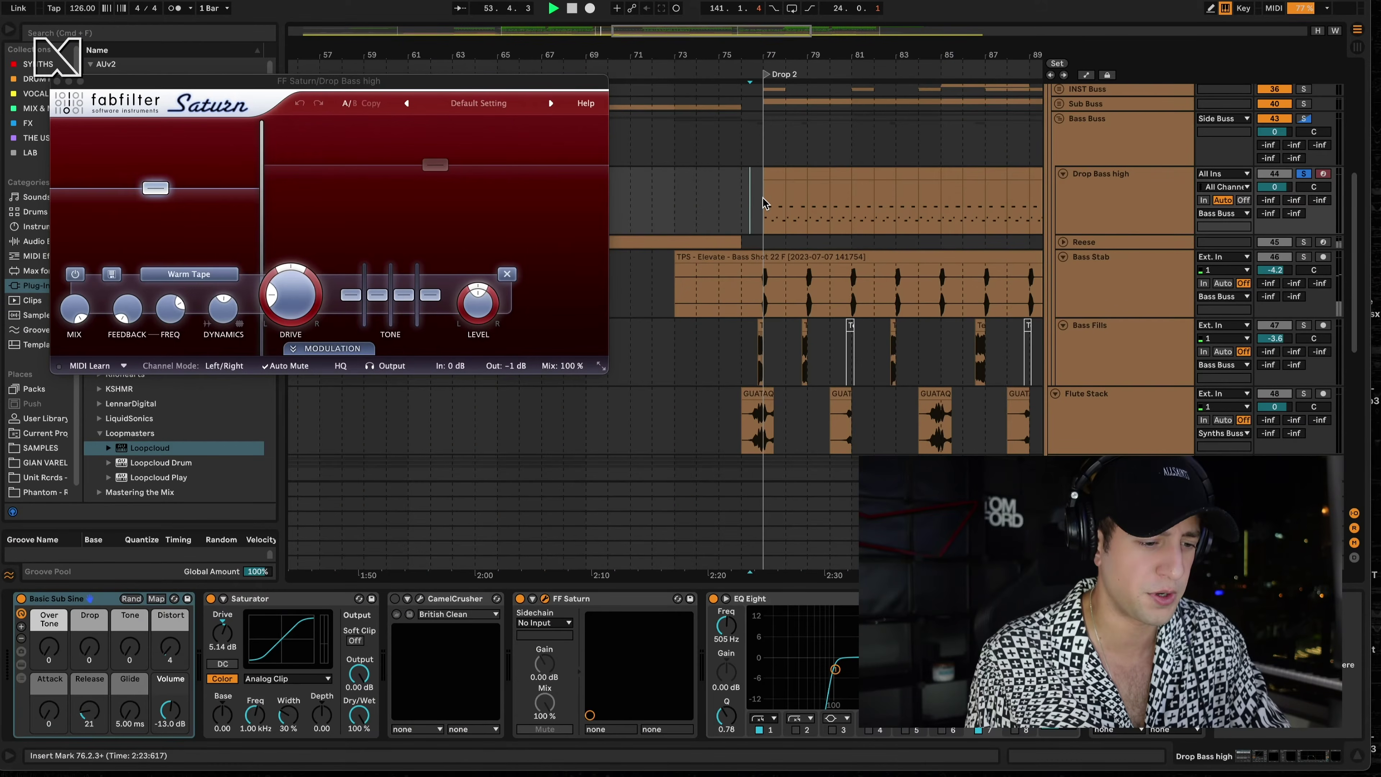
left_click(763, 203)
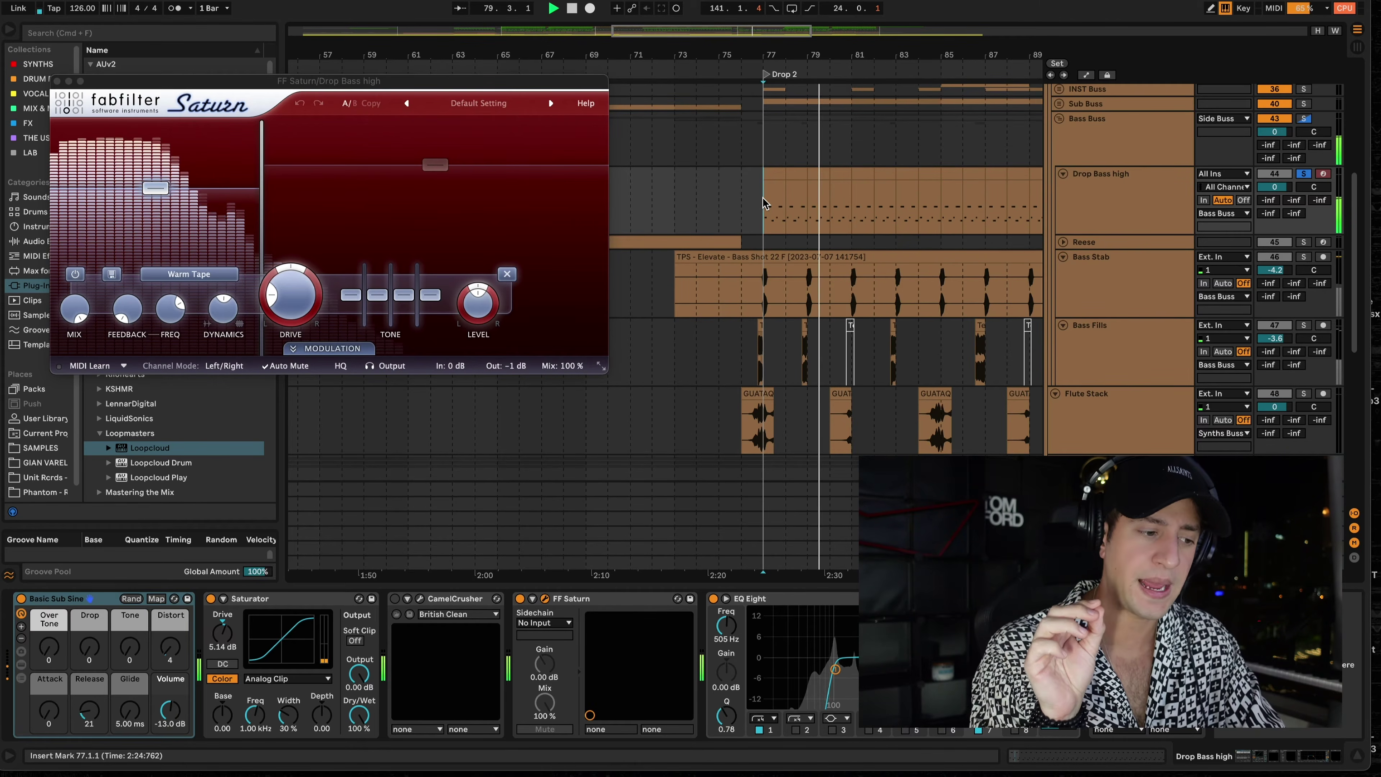
key("space")
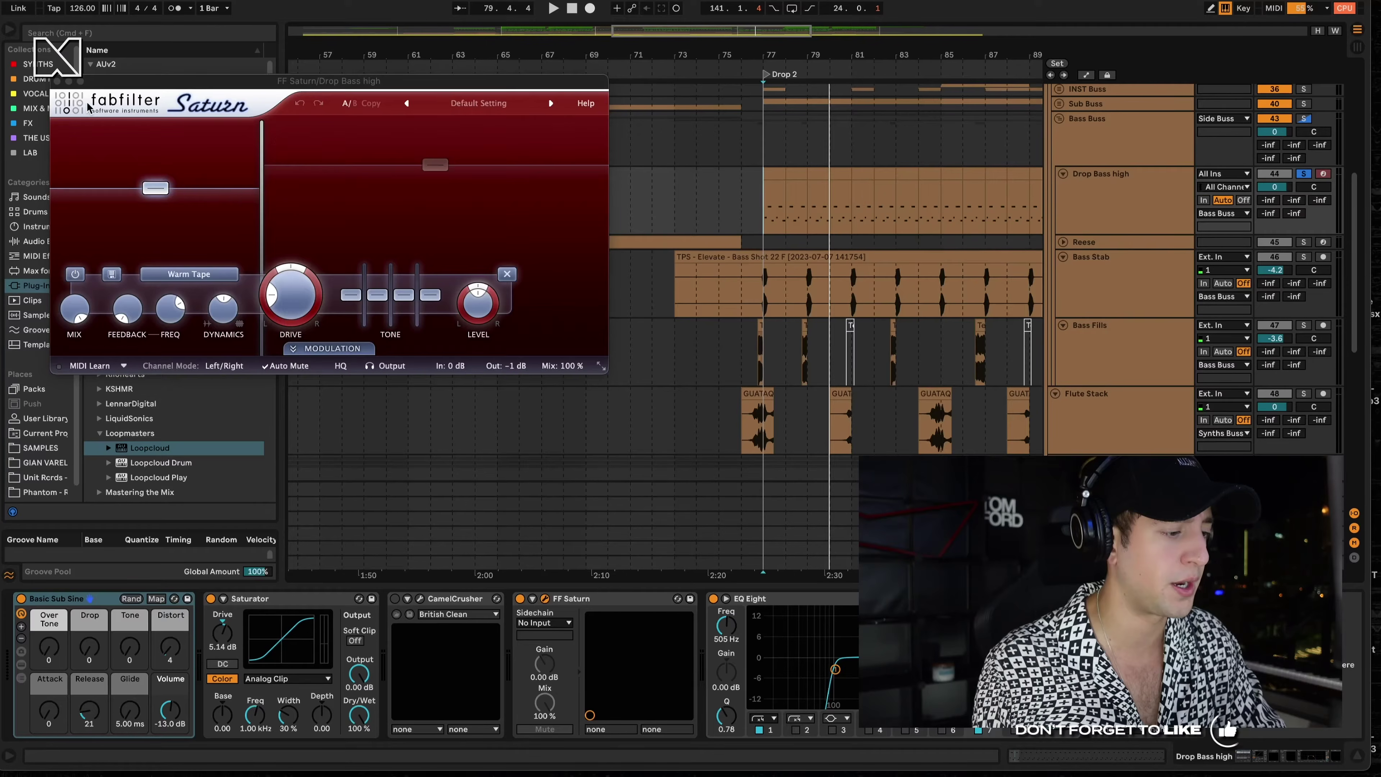
left_click(57, 81)
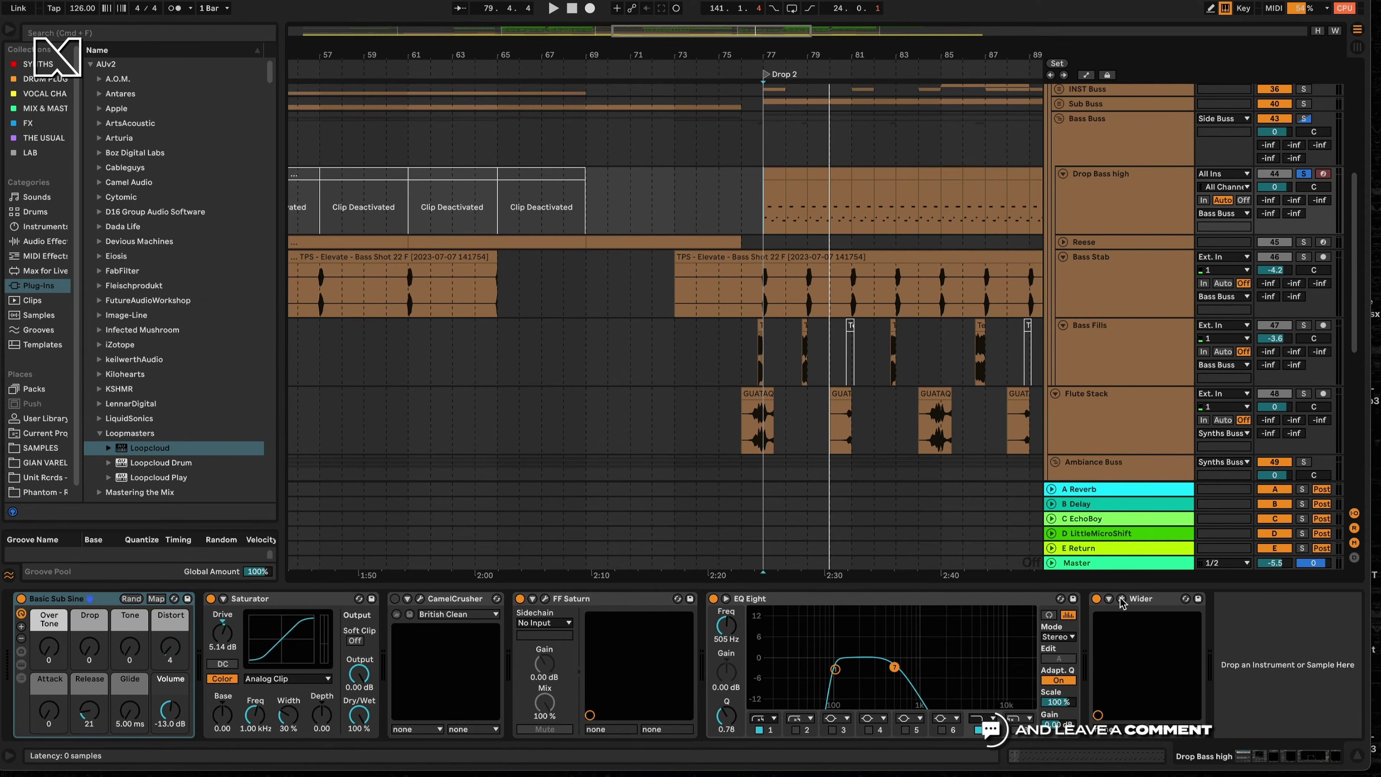
left_click(1121, 599)
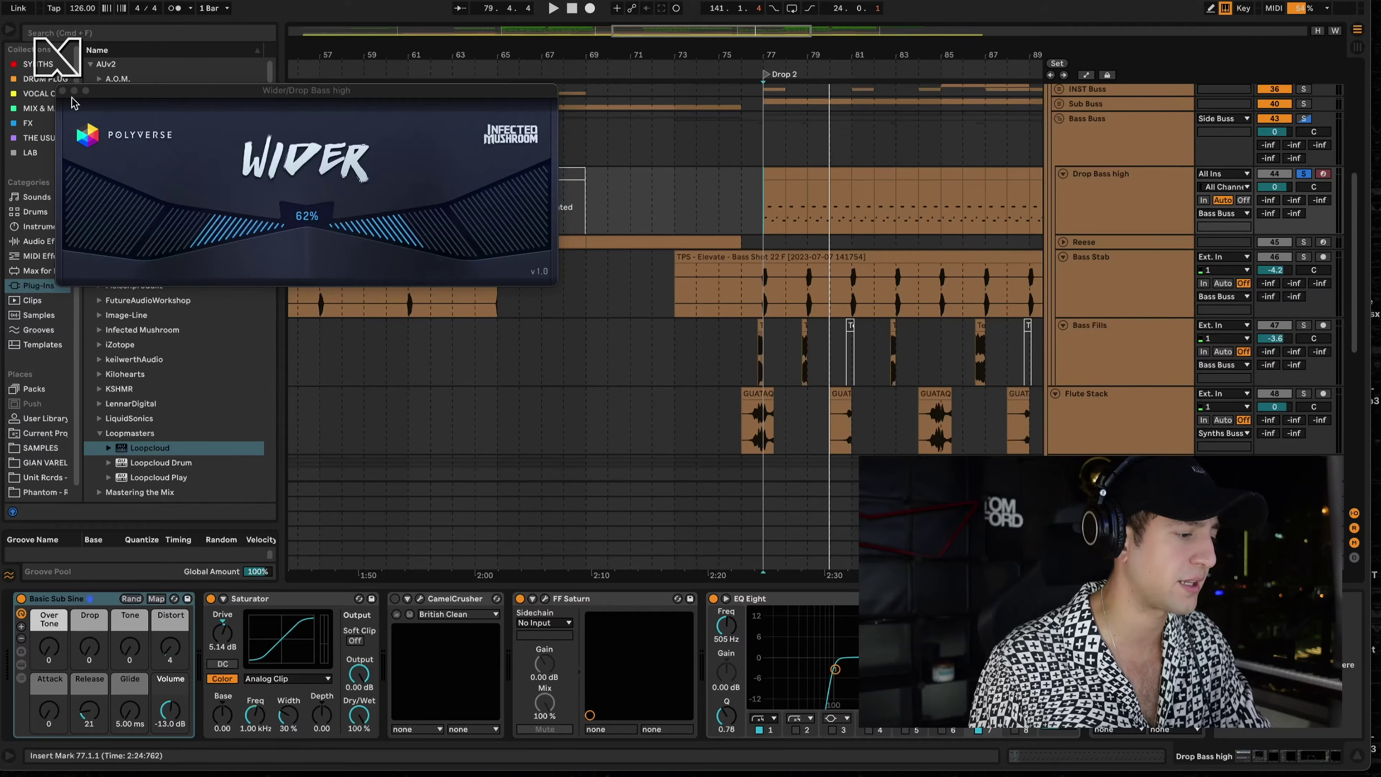
left_click(63, 91)
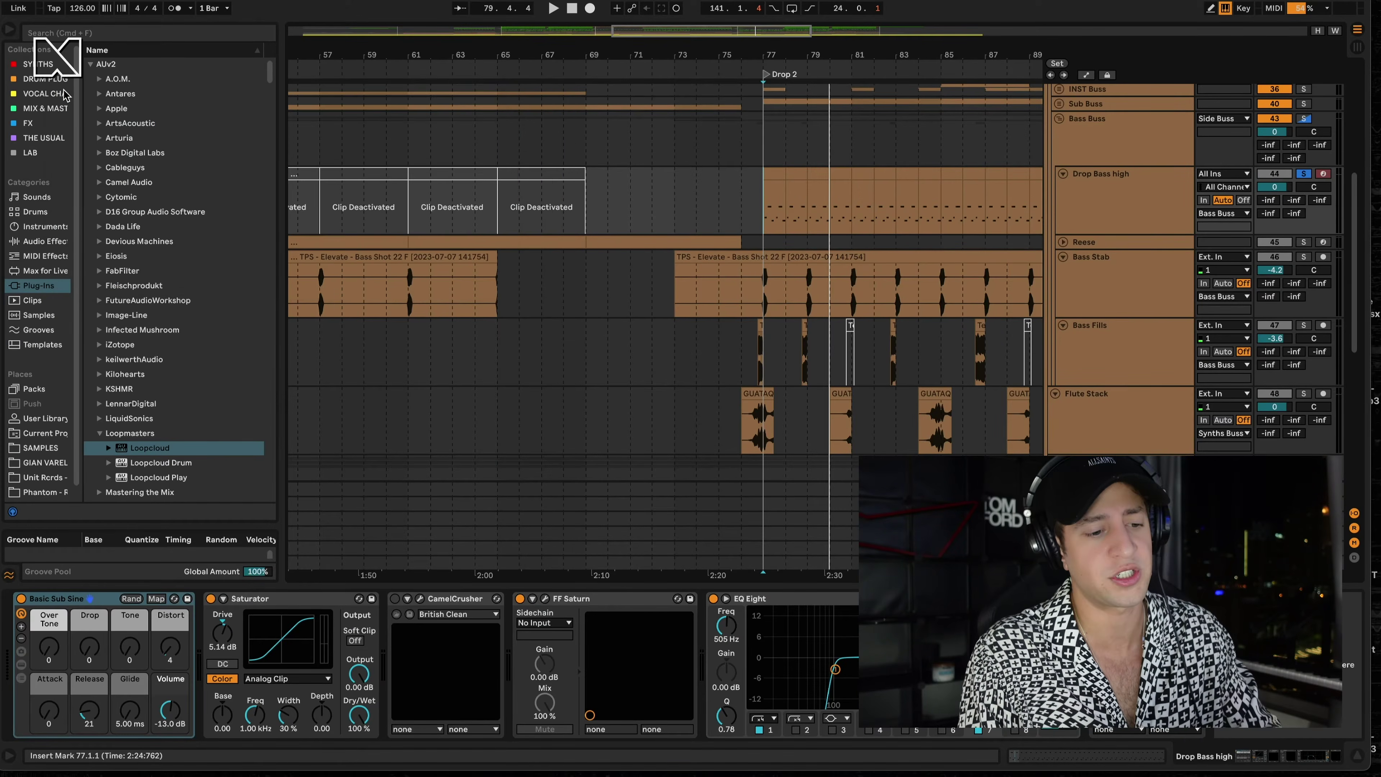
- Play Drop 2 with the Sub Buss soloed, toggling the solo of Drop Bass high to compare the sub with and without it
scroll(578, 227, "up", 5)
scroll(578, 227, "right", 3)
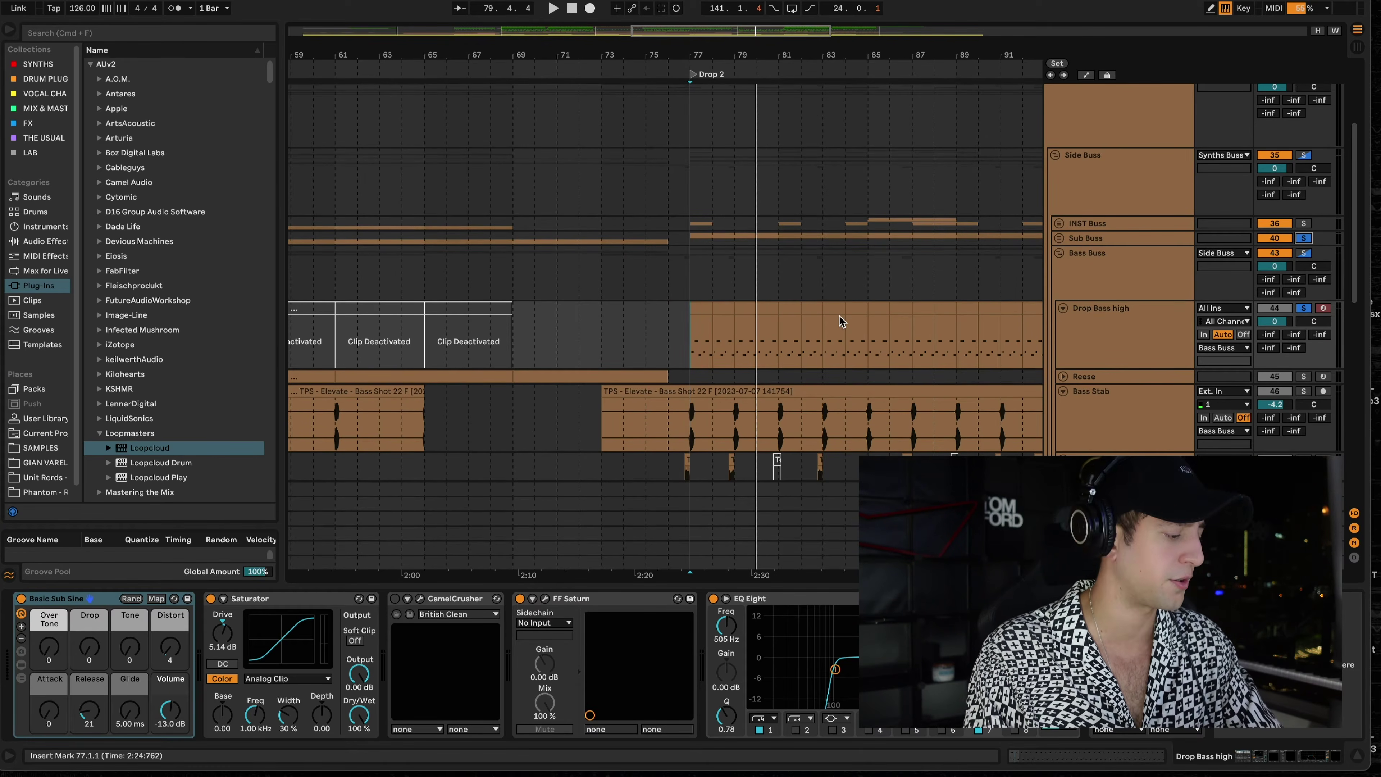
key("space")
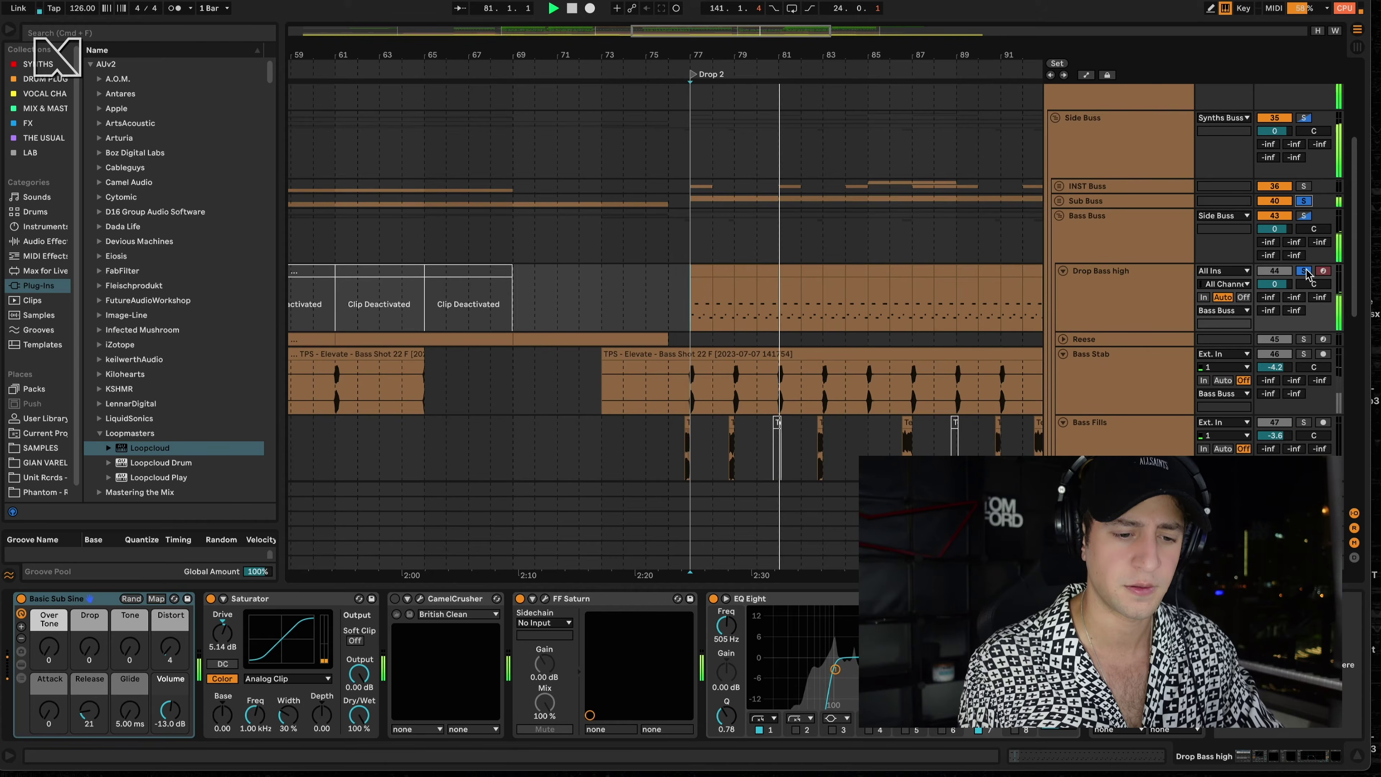
left_click(1306, 271)
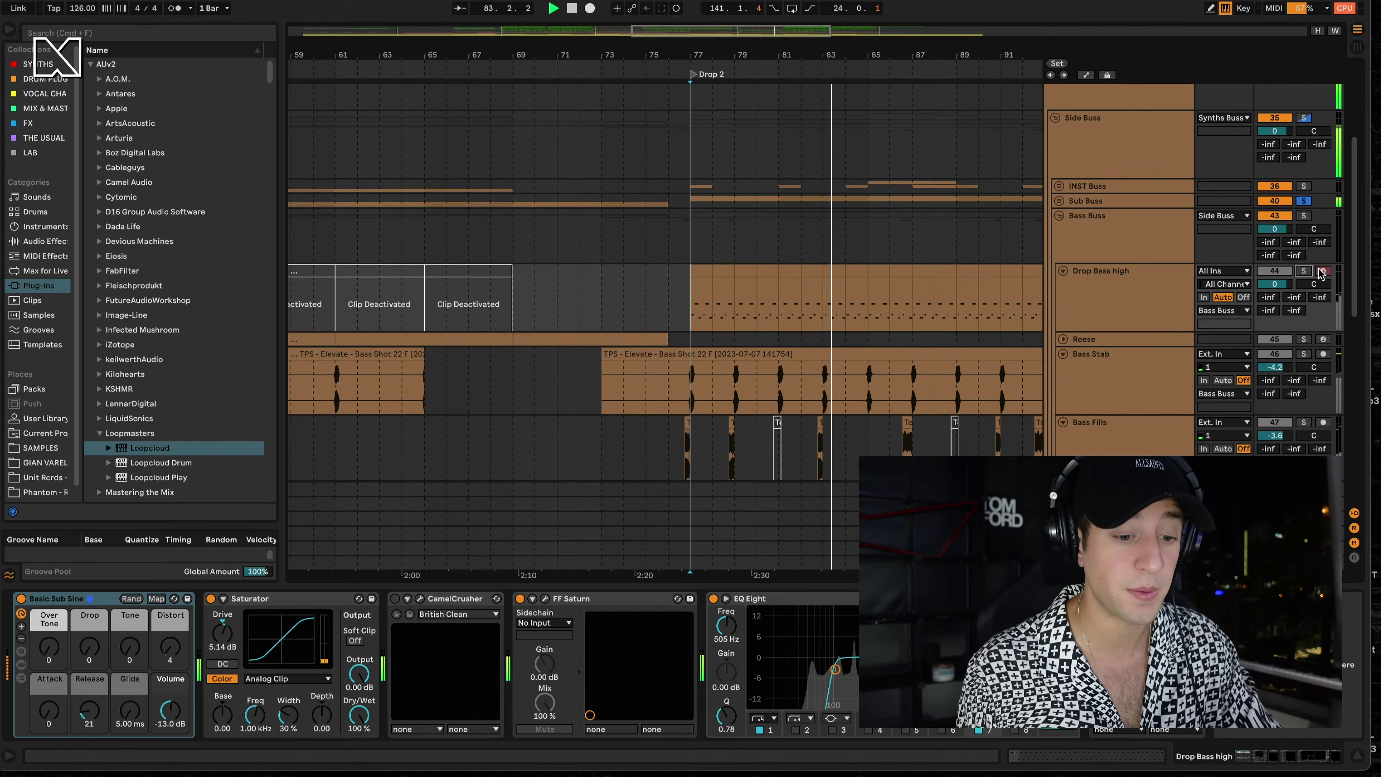
left_click(1307, 272)
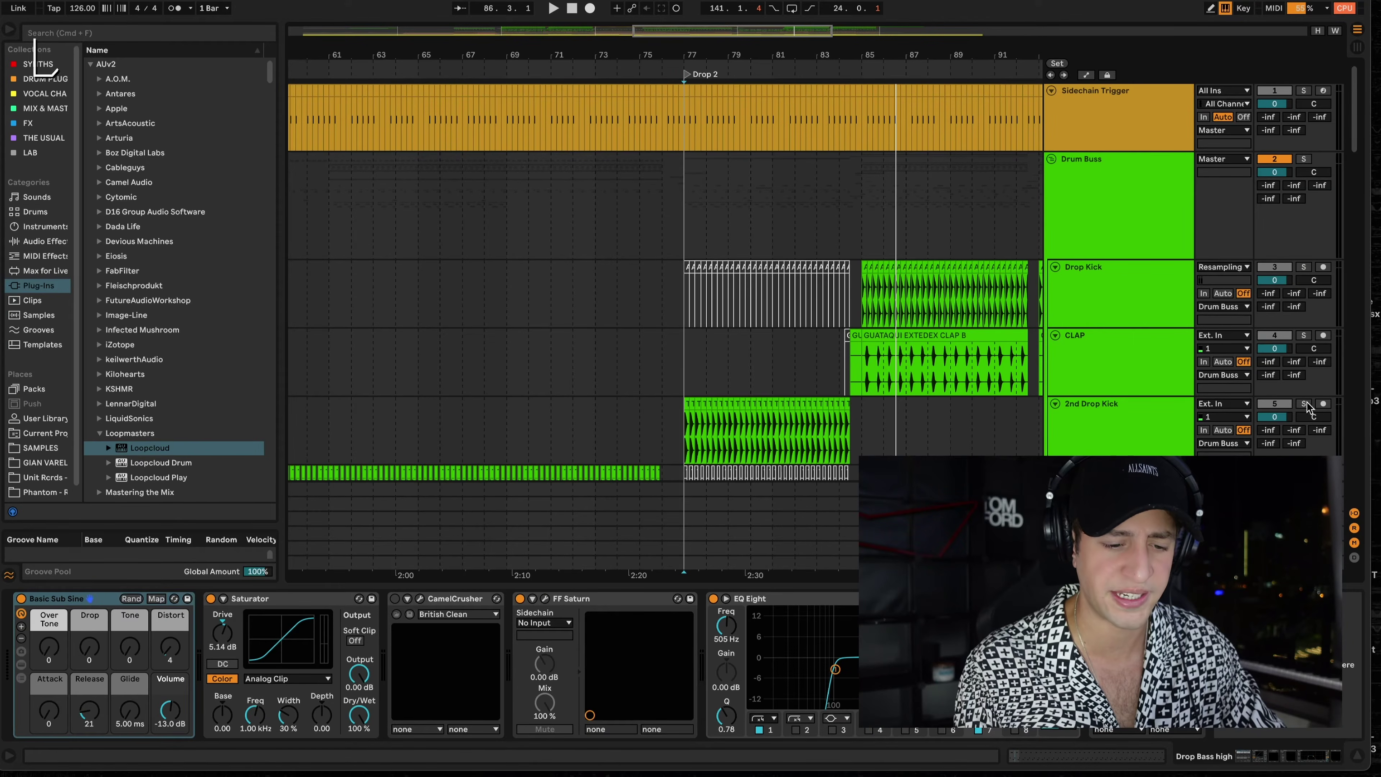
- Play the soloed 2nd Drop Kick track from just before Drop 2, and stop playback
left_click(683, 429)
key("space")
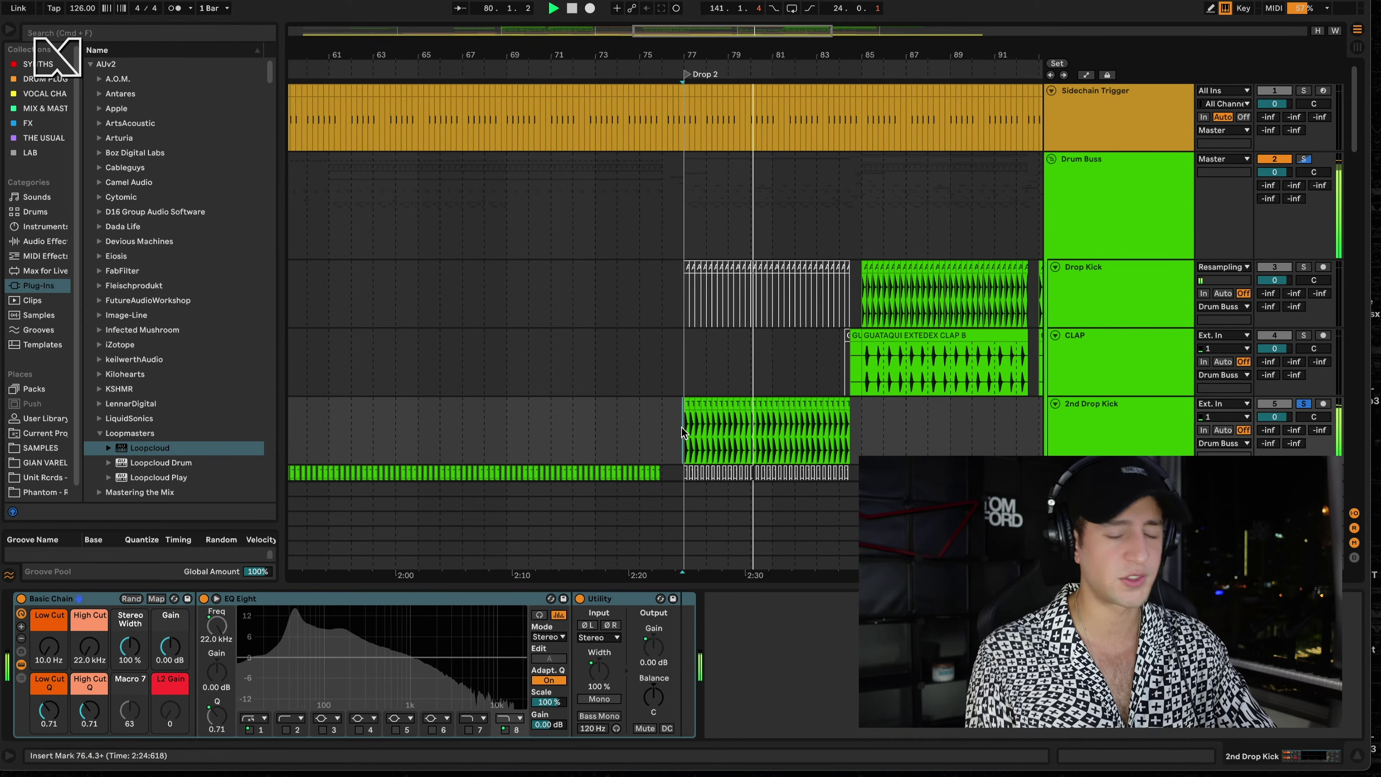
key("space")
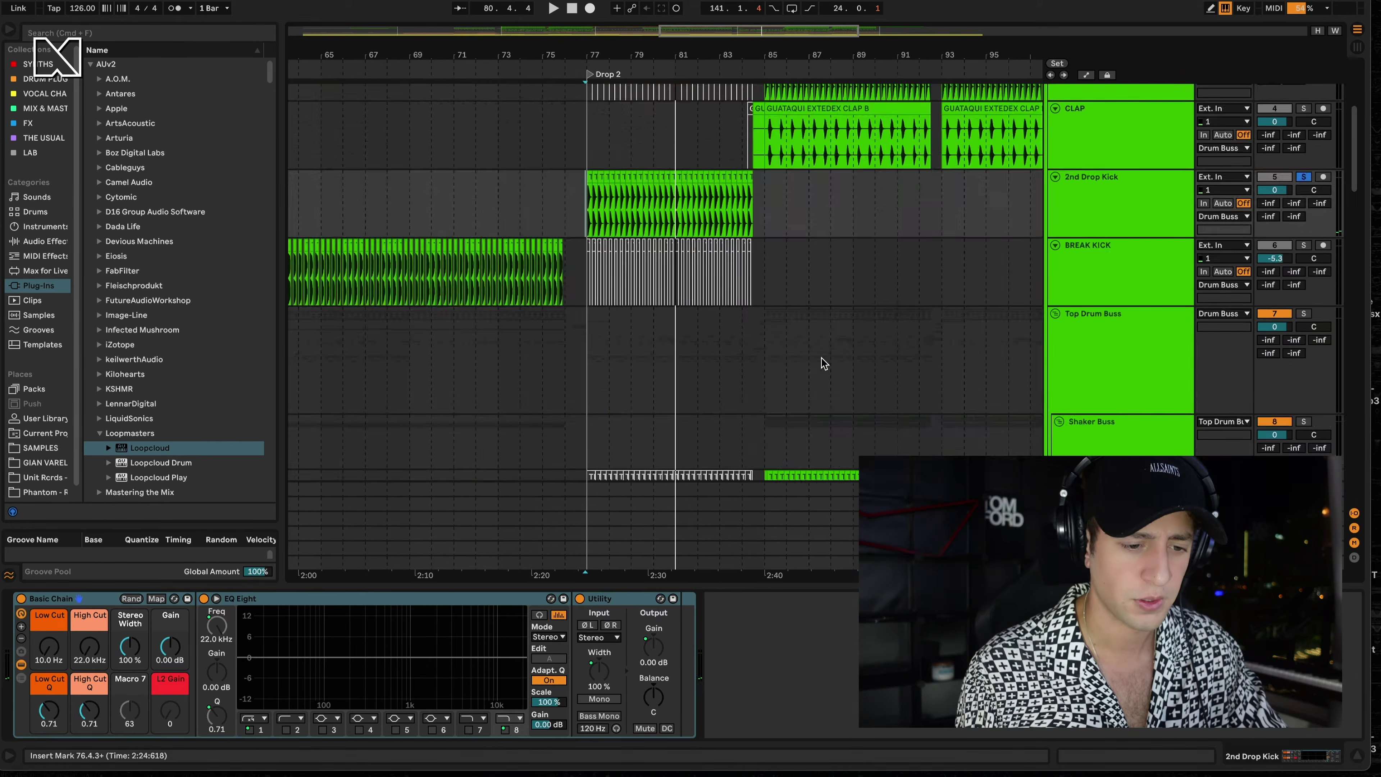
- Show the device chain of the Bass Stab track in the Bass Buss group, and play the soloed track from just before Drop 2
scroll(829, 364, "right", 4)
scroll(1113, 185, "down", 20)
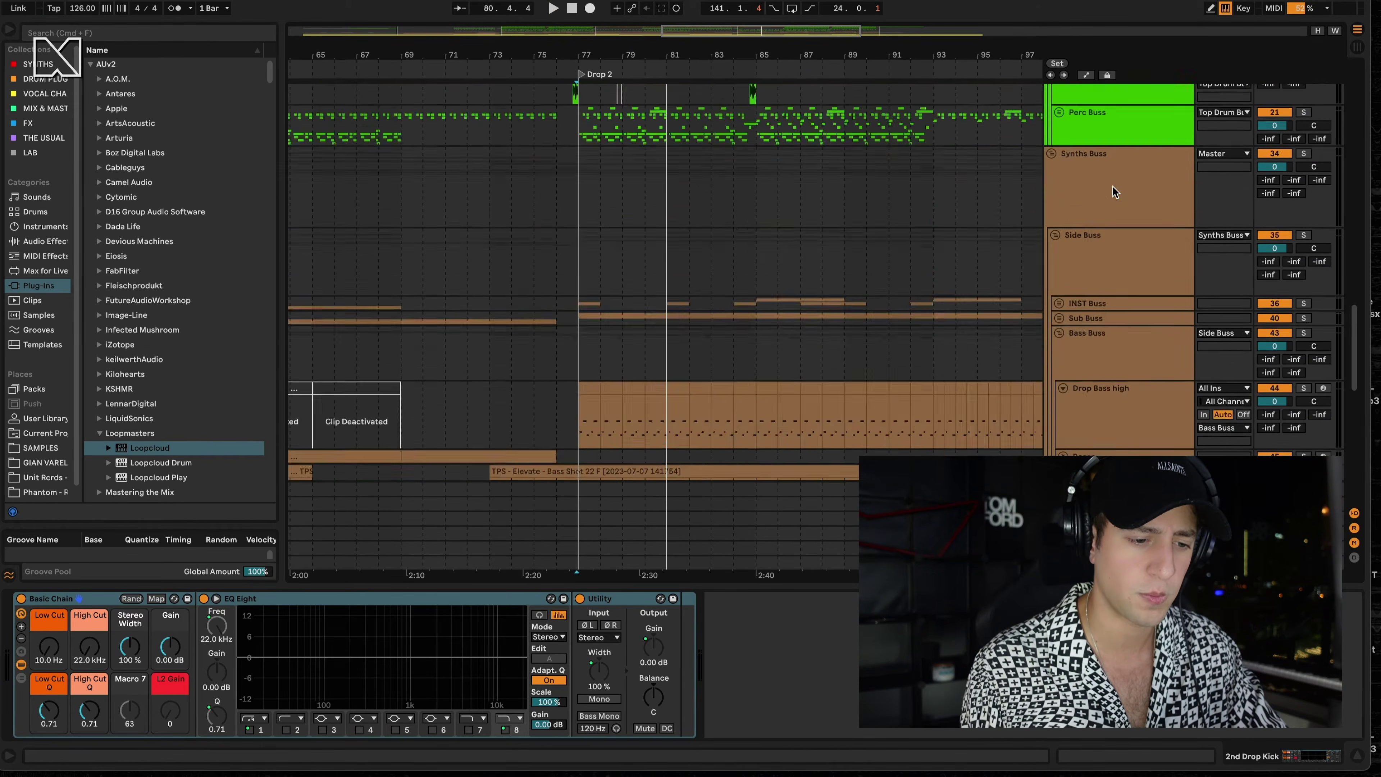
scroll(972, 243, "down", 1)
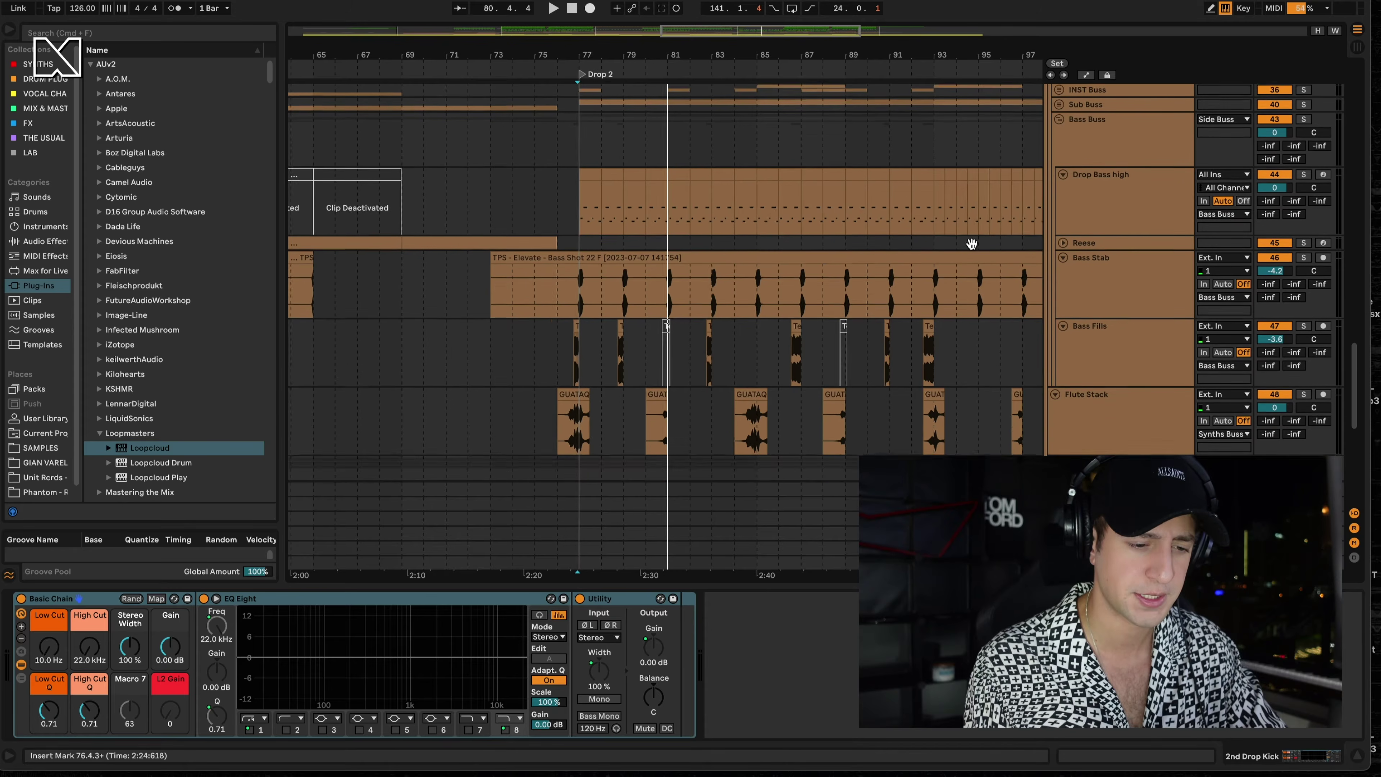
scroll(971, 242, "up", 1)
scroll(971, 243, "left", 1)
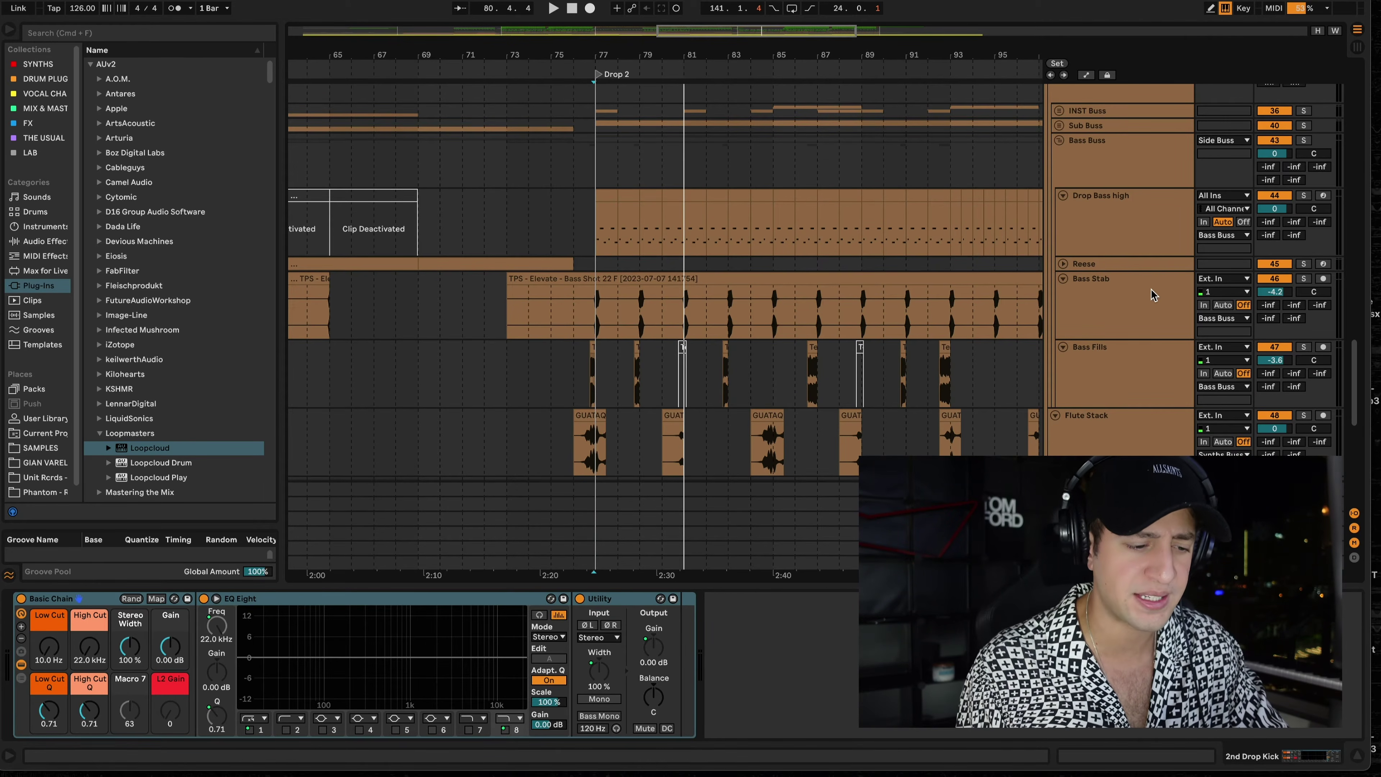
left_click(1138, 303)
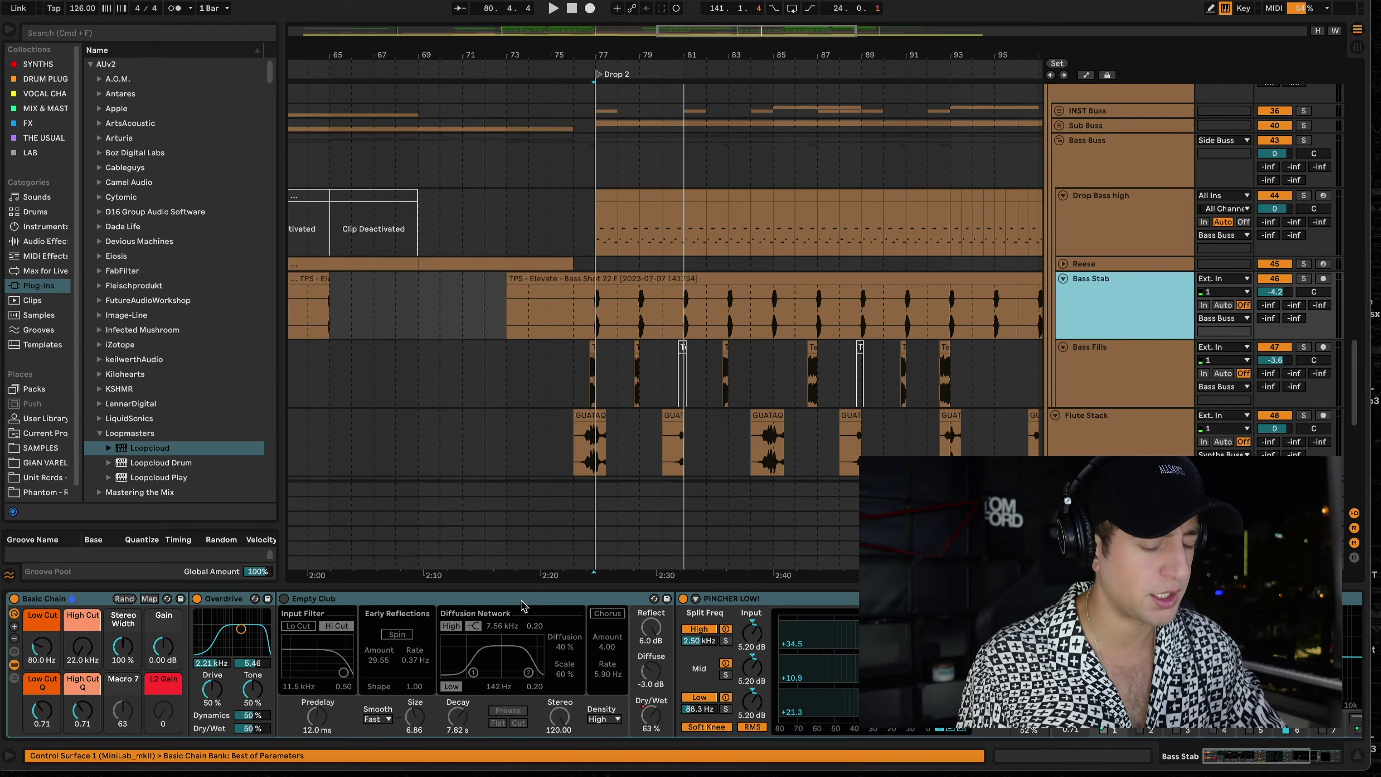
left_click(588, 312)
key("space")
left_click(1304, 278)
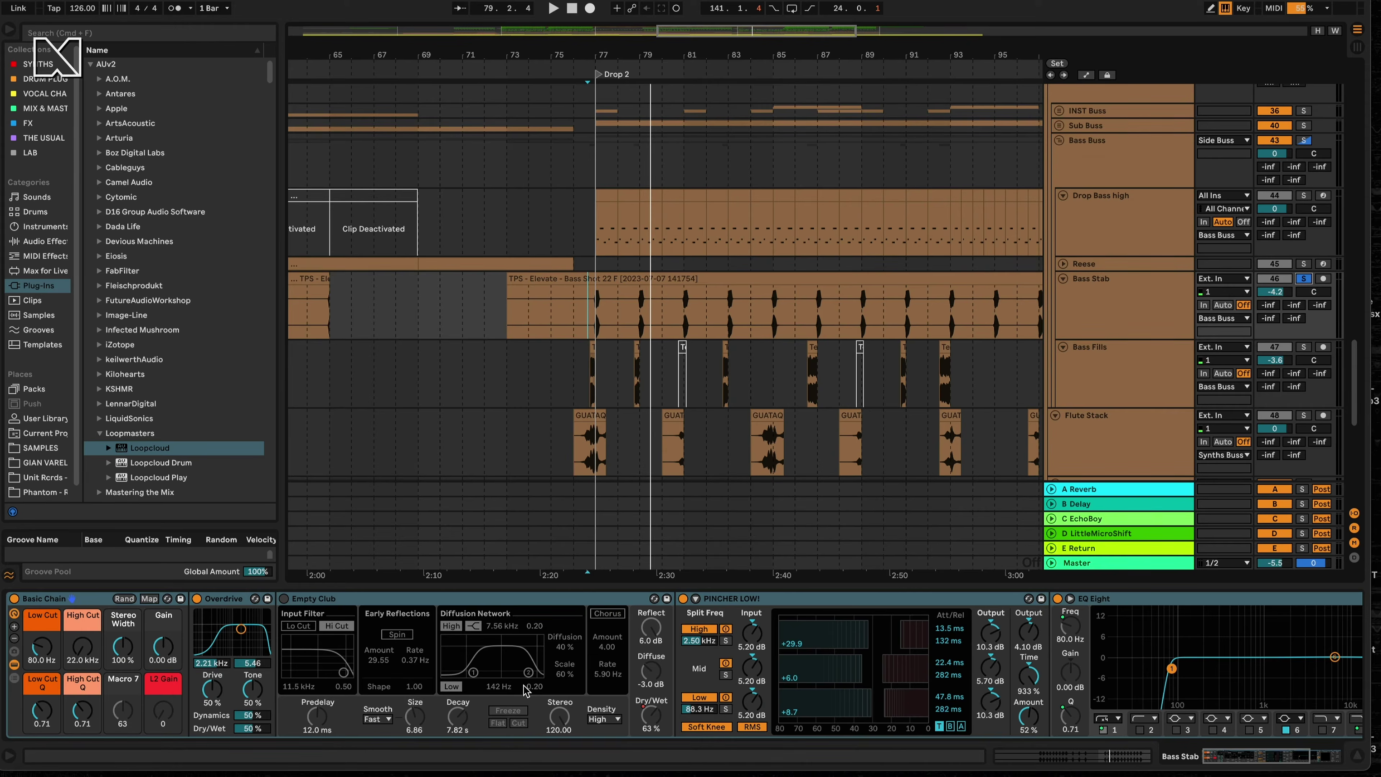
- Examine the Bass Stab effects chain from Overdrive and Empty Club through PINCHER LOW! and EQ Eight to Utility
scroll(525, 690, "right", 2)
scroll(525, 690, "right", 8)
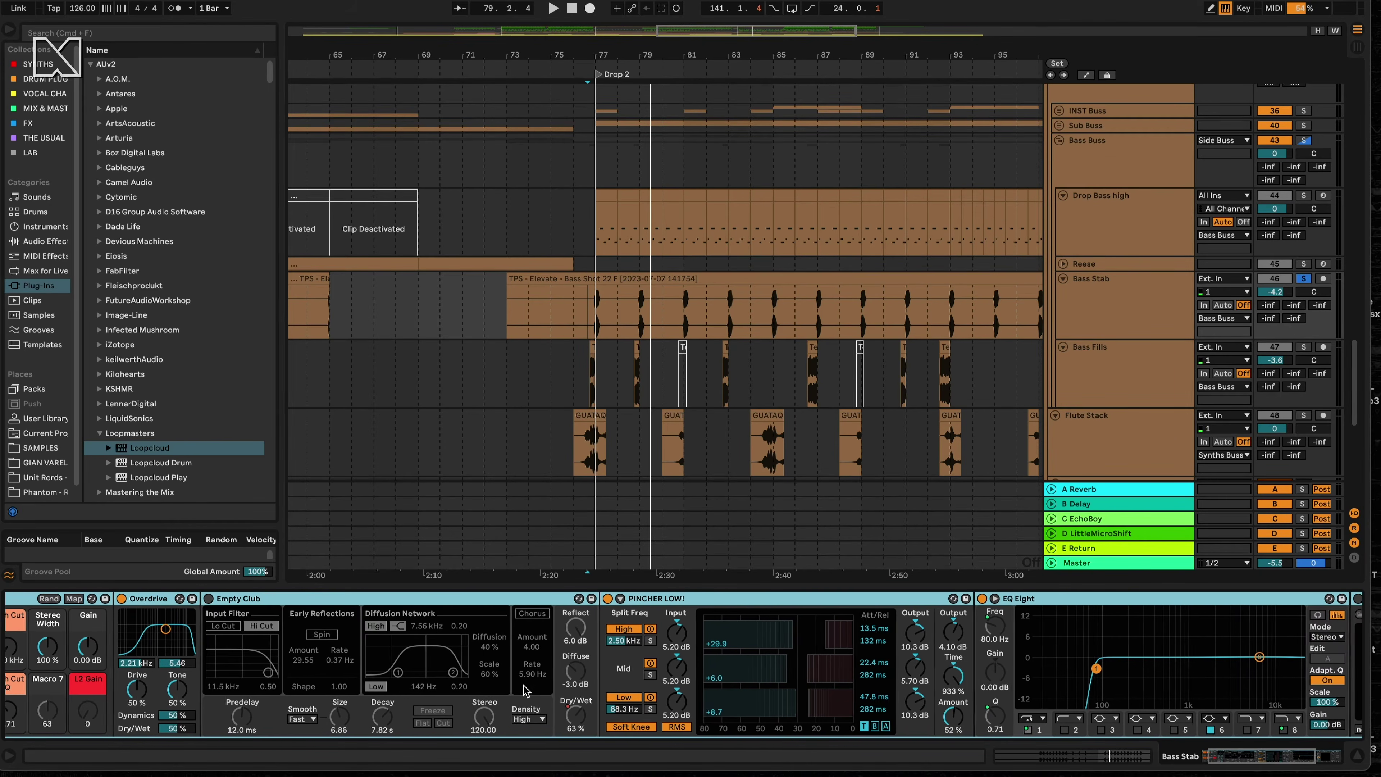
left_click(581, 604)
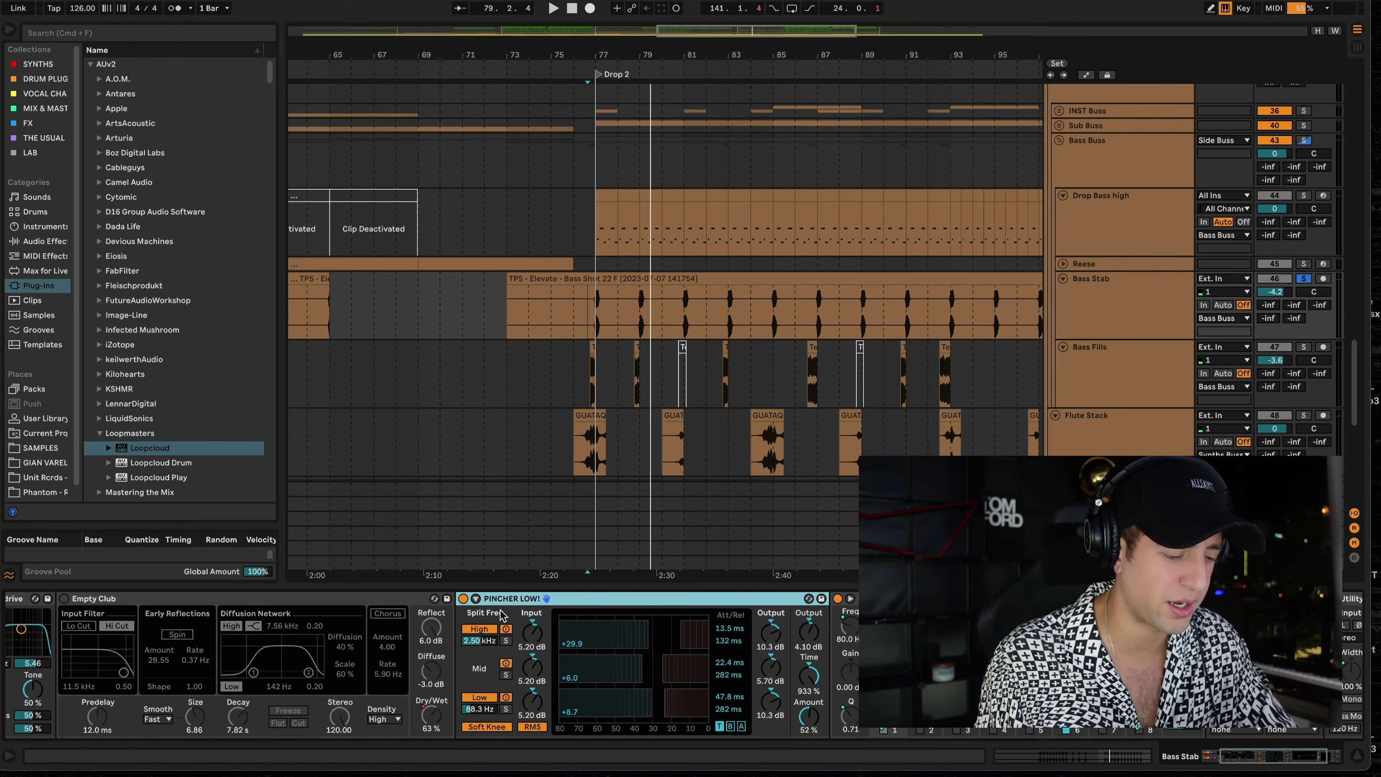
scroll(544, 608, "right", 5)
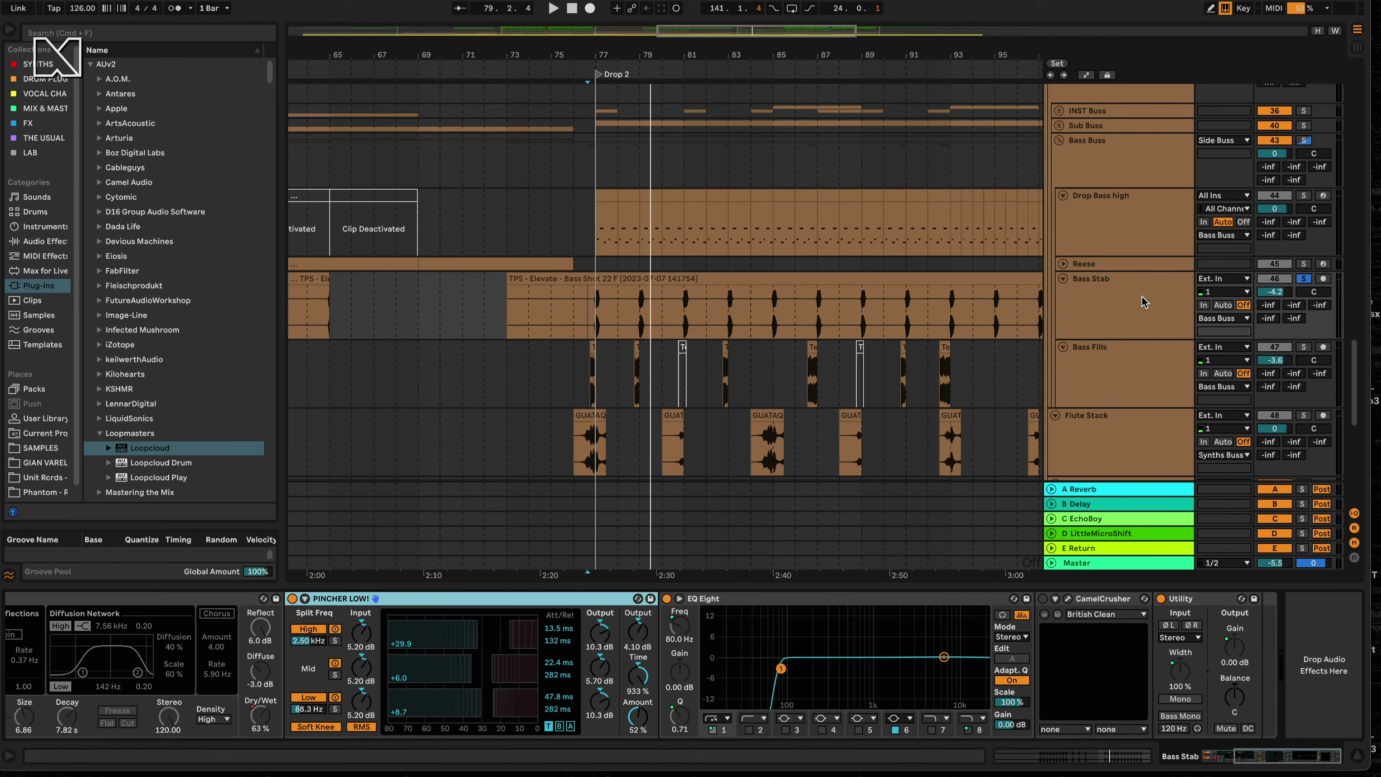
left_click(1144, 303)
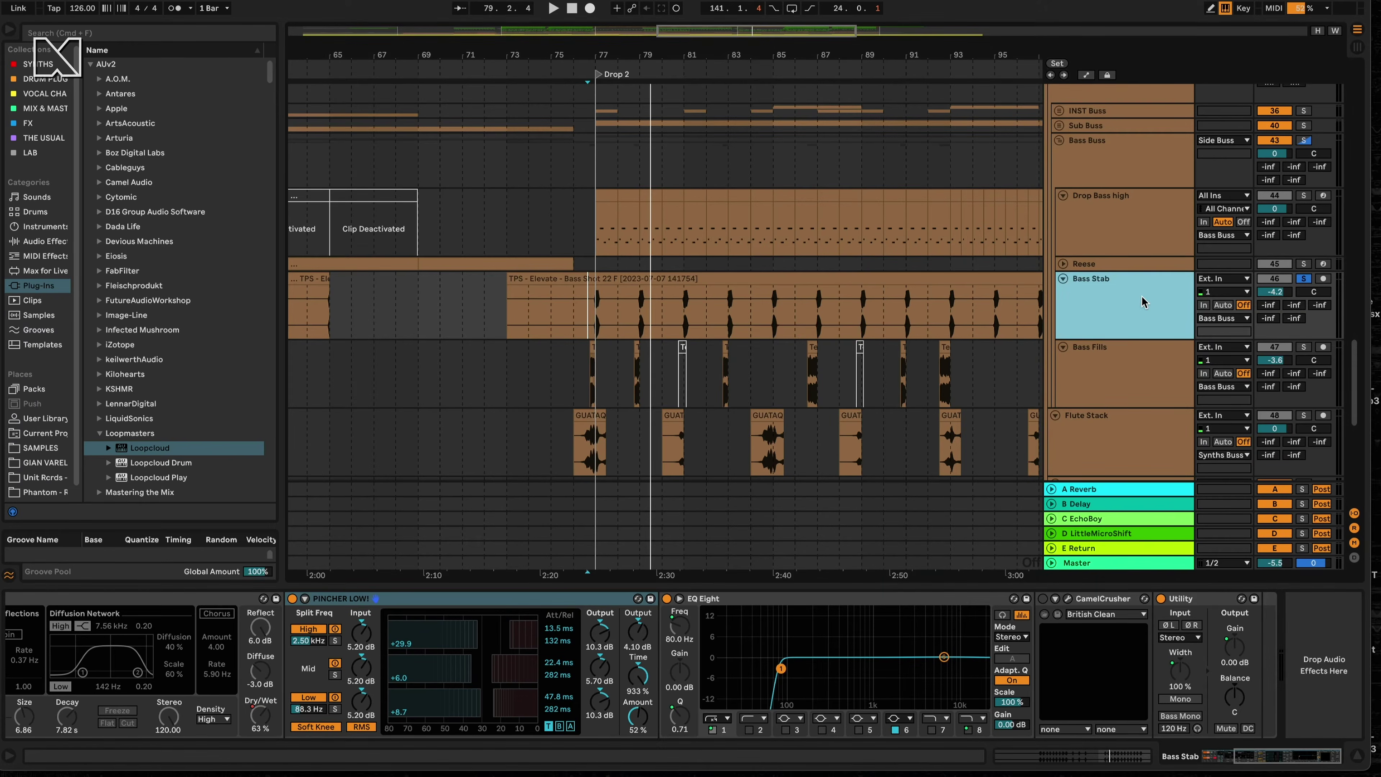
- Select the Bass Fills track, display the automation lanes, and play the soloed fills around Drop 2 to examine their High Cut automation
scroll(778, 327, "down", 2)
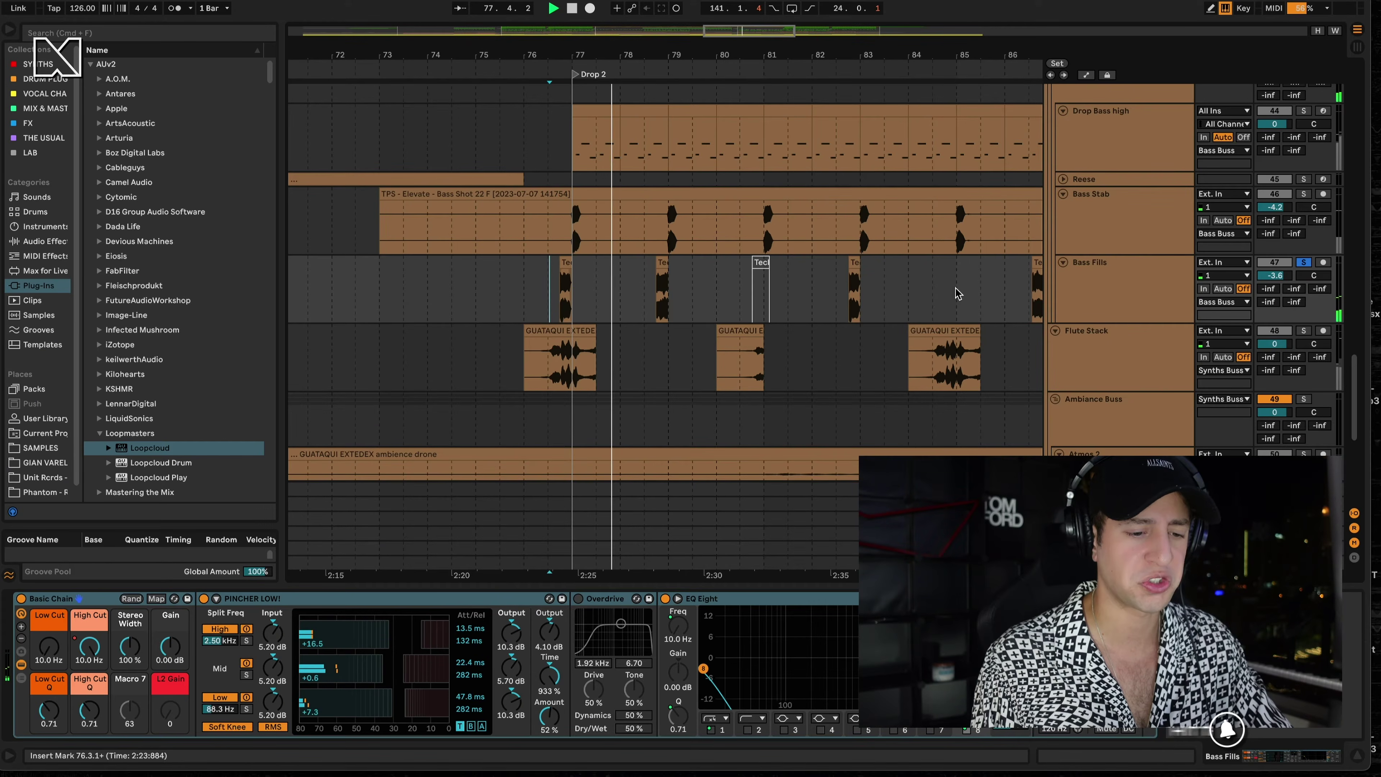
left_click(1103, 303)
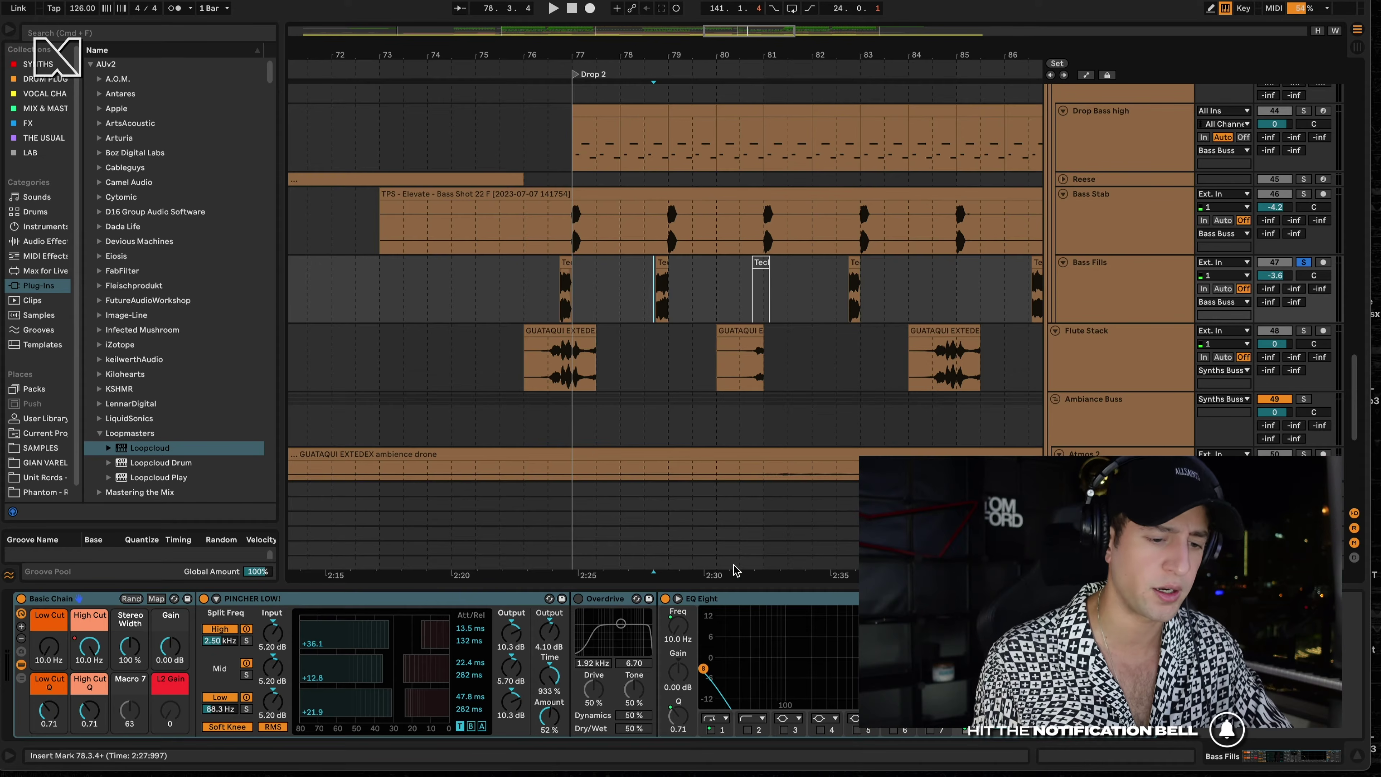
left_click(1086, 76)
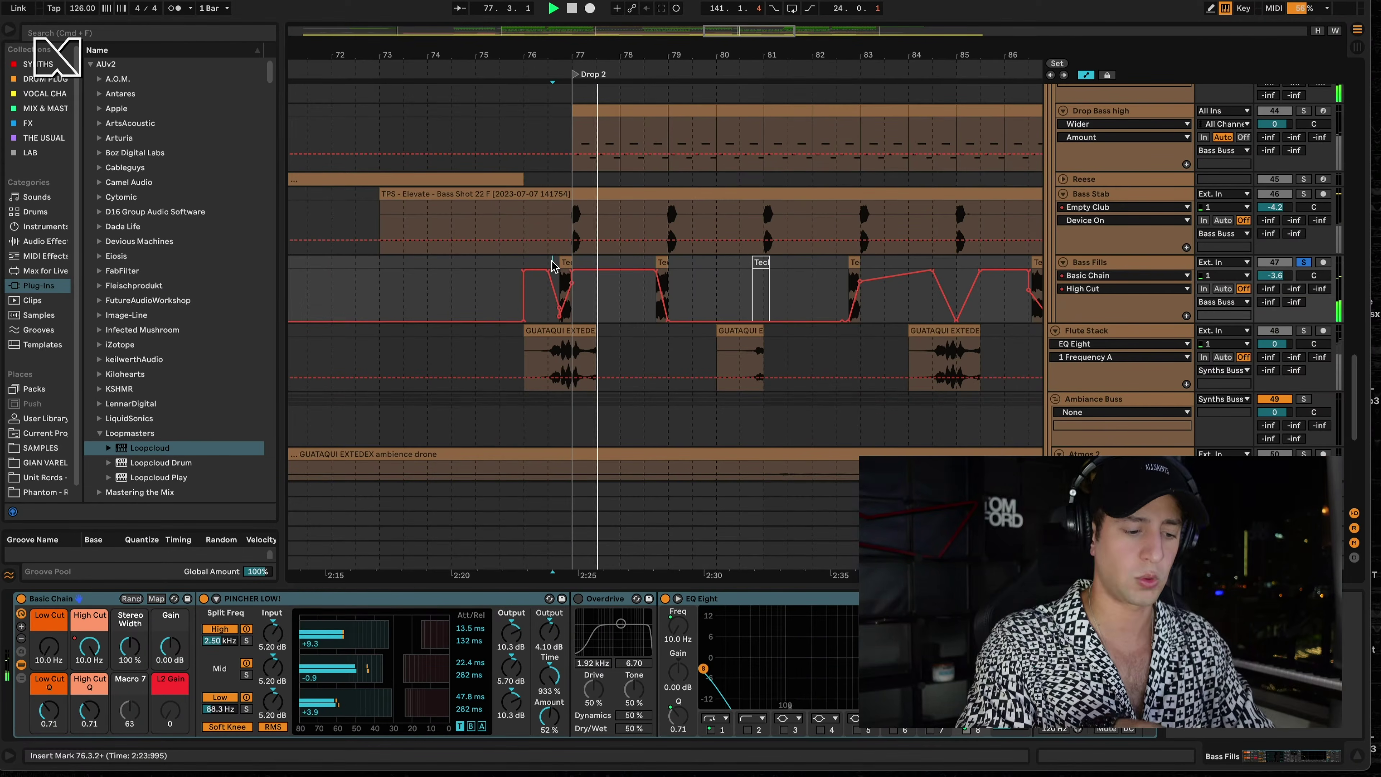
key("space")
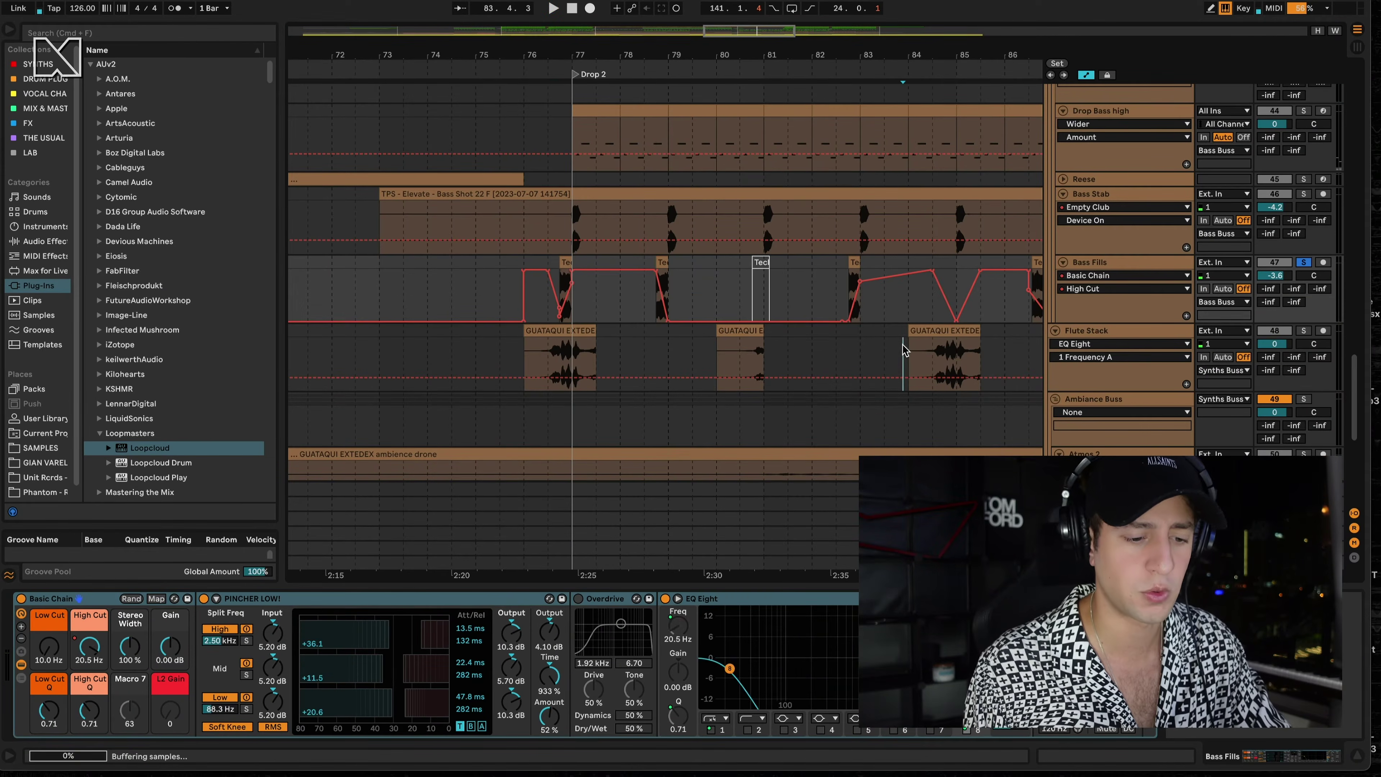
- Open the Trackspacer 2.5 plug-in of the Perc Buss, and fold the Drum Buss group
scroll(903, 350, "right", 6)
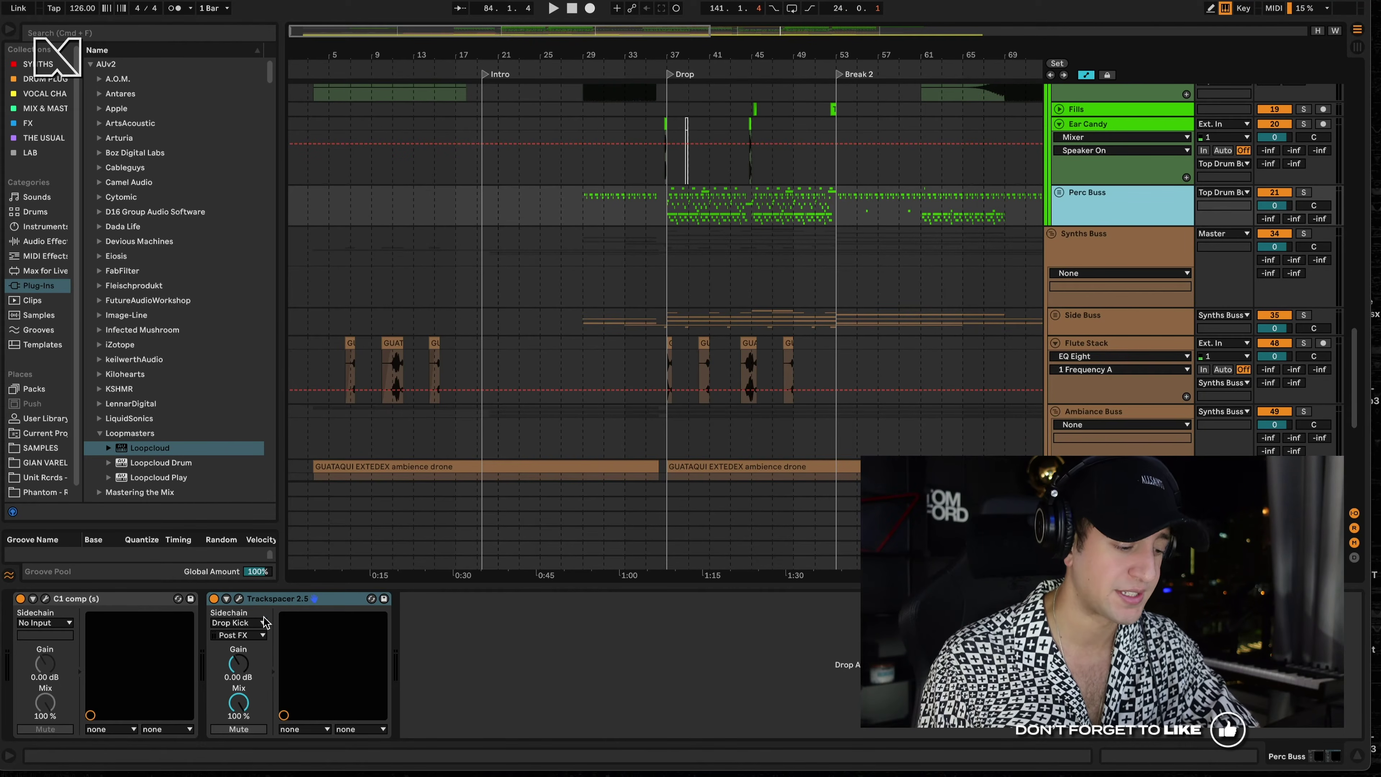
left_click(238, 599)
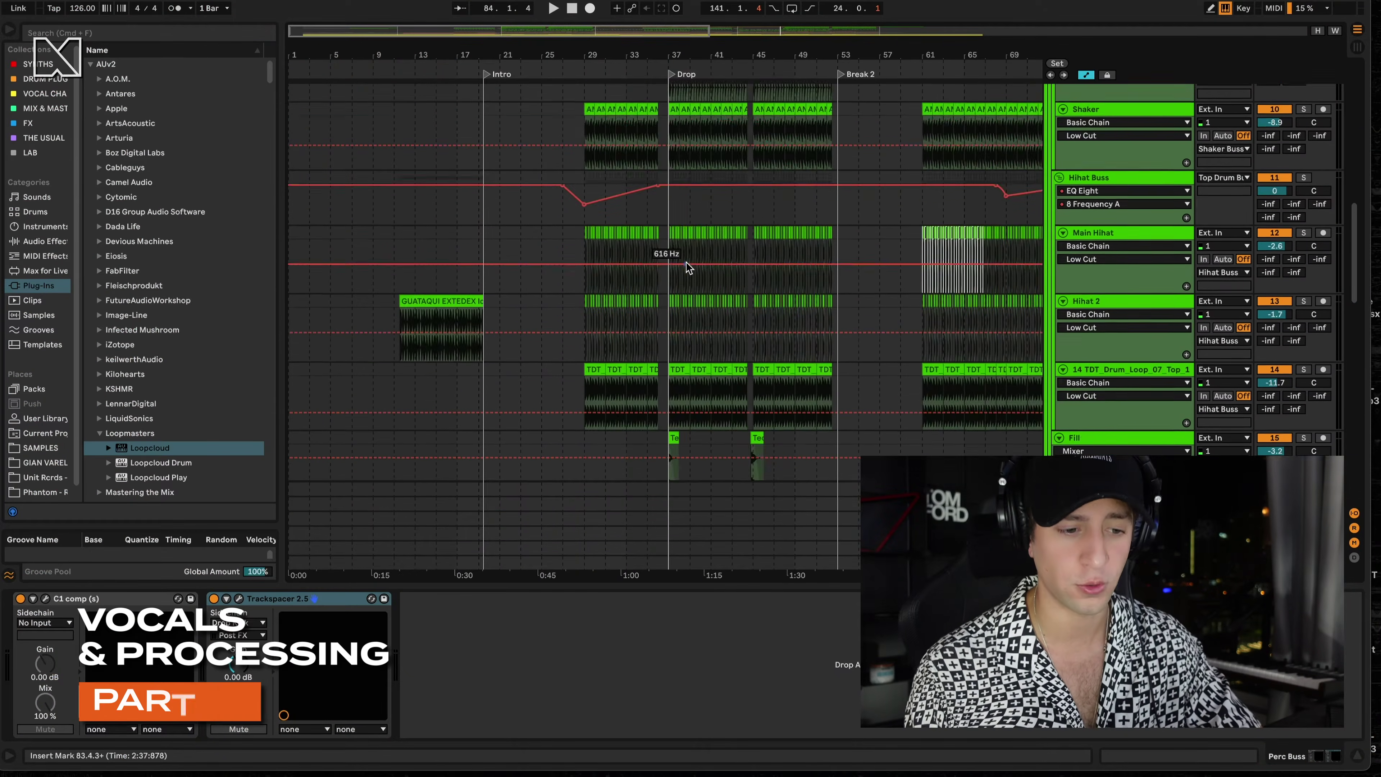
left_click(1052, 159)
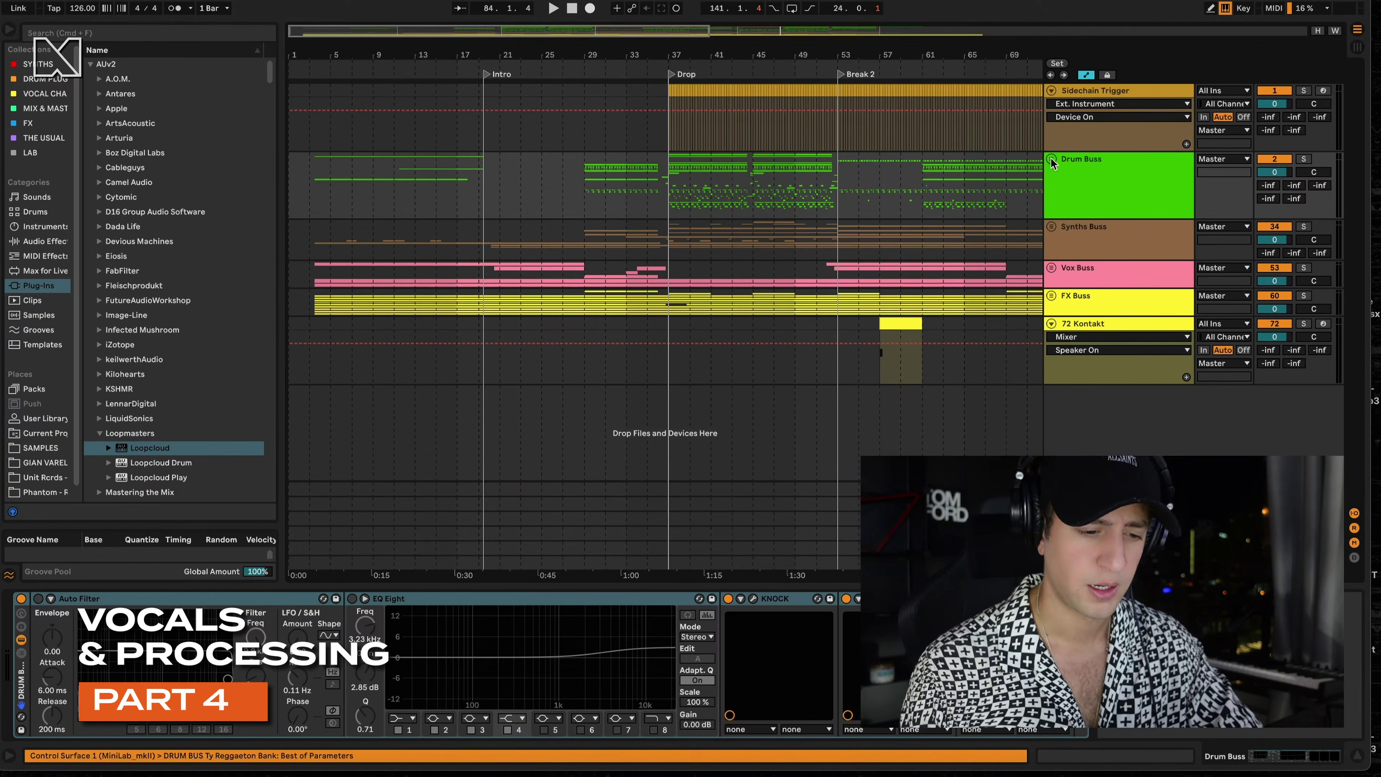
- Unfold the Vox Buss group and select the Main Vocal track to show its device chain
left_click(1052, 268)
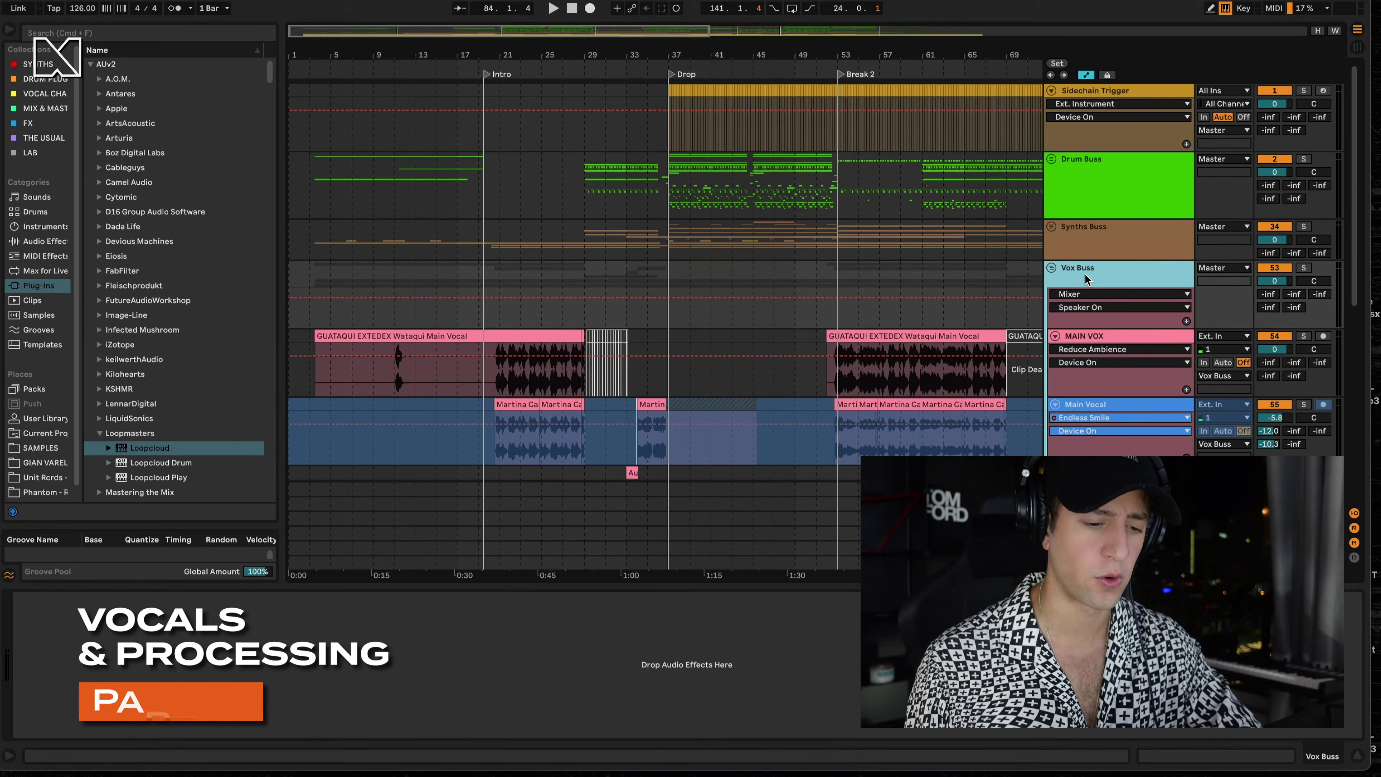
scroll(1085, 273, "down", 2)
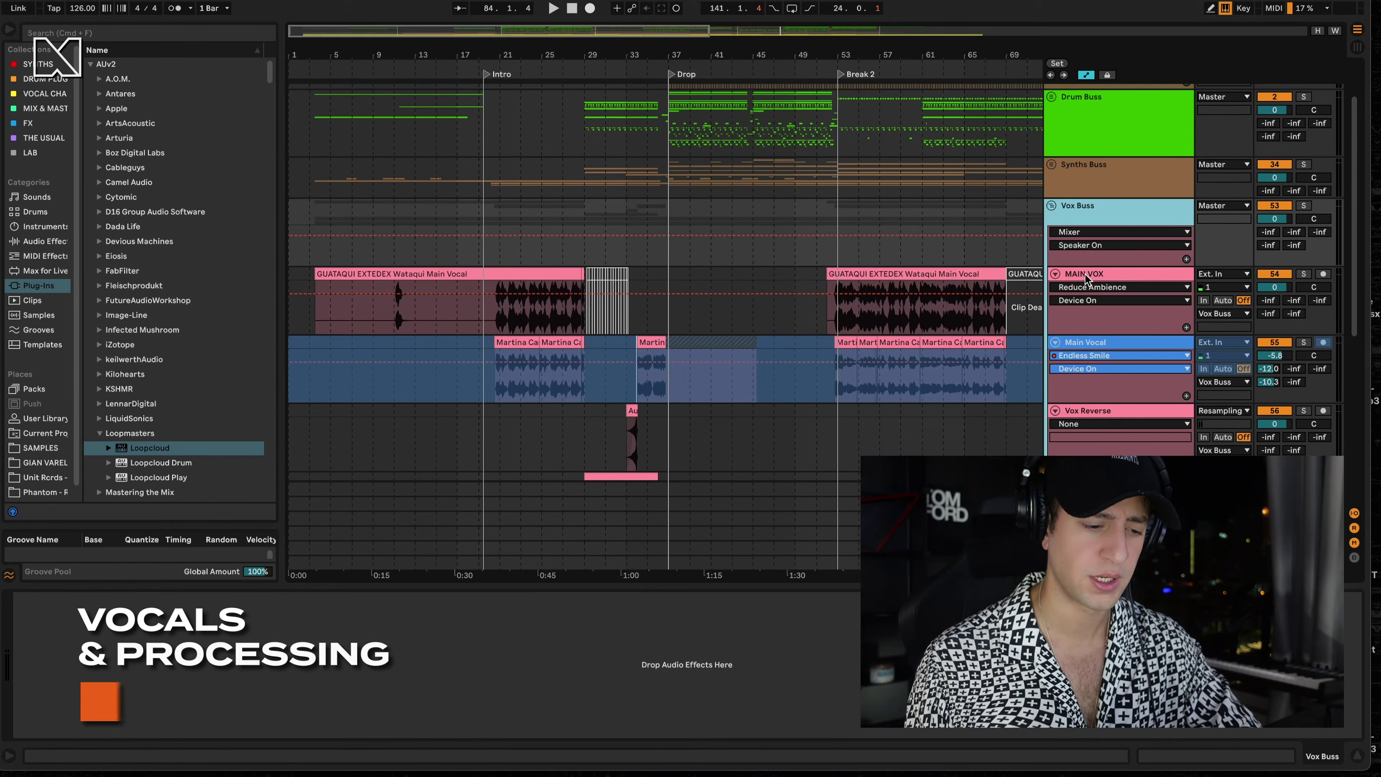
left_click(1090, 342)
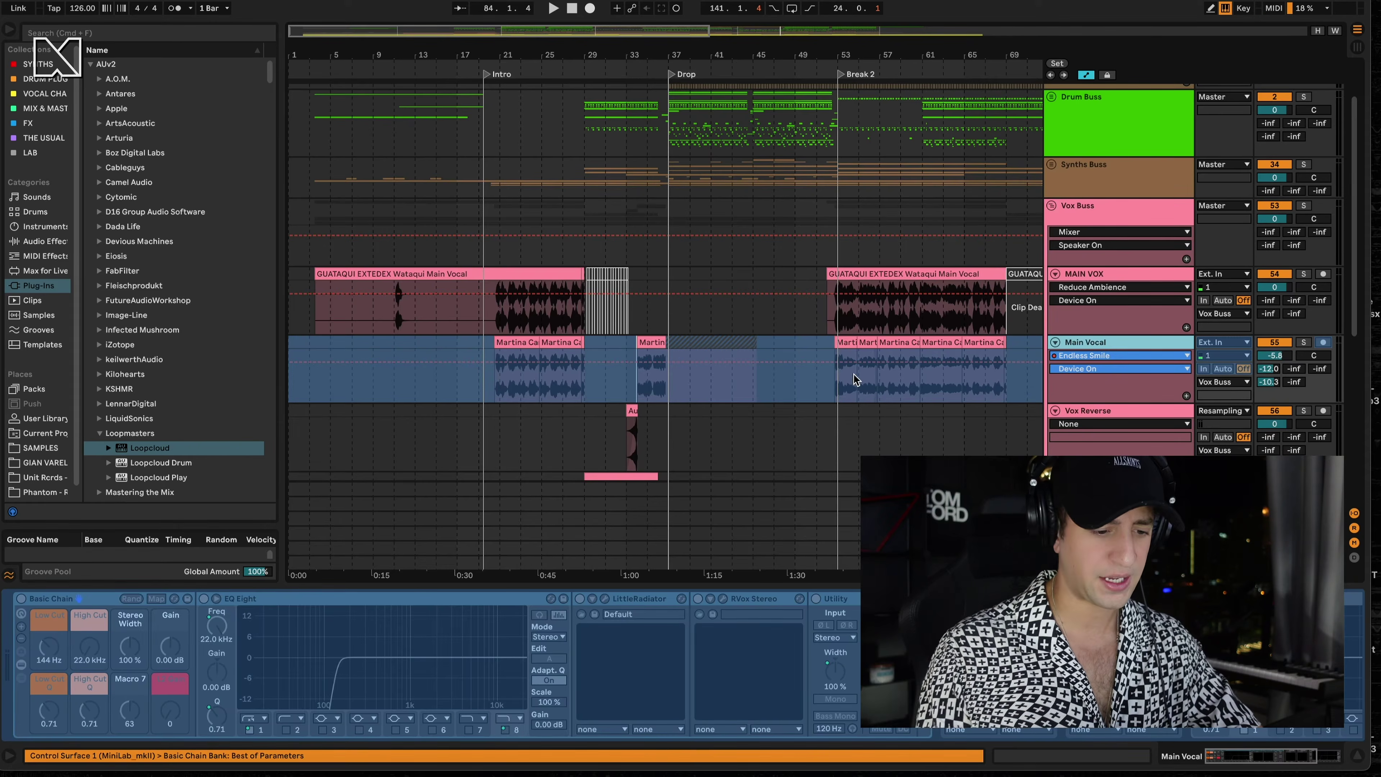
- Examine the Main Vocal effects chain from Basic Chain and EQ Eight through LittleRadiator, RVox Stereo and Utility to LittleMicroShift and Endless Smile
scroll(856, 674, "right", 5)
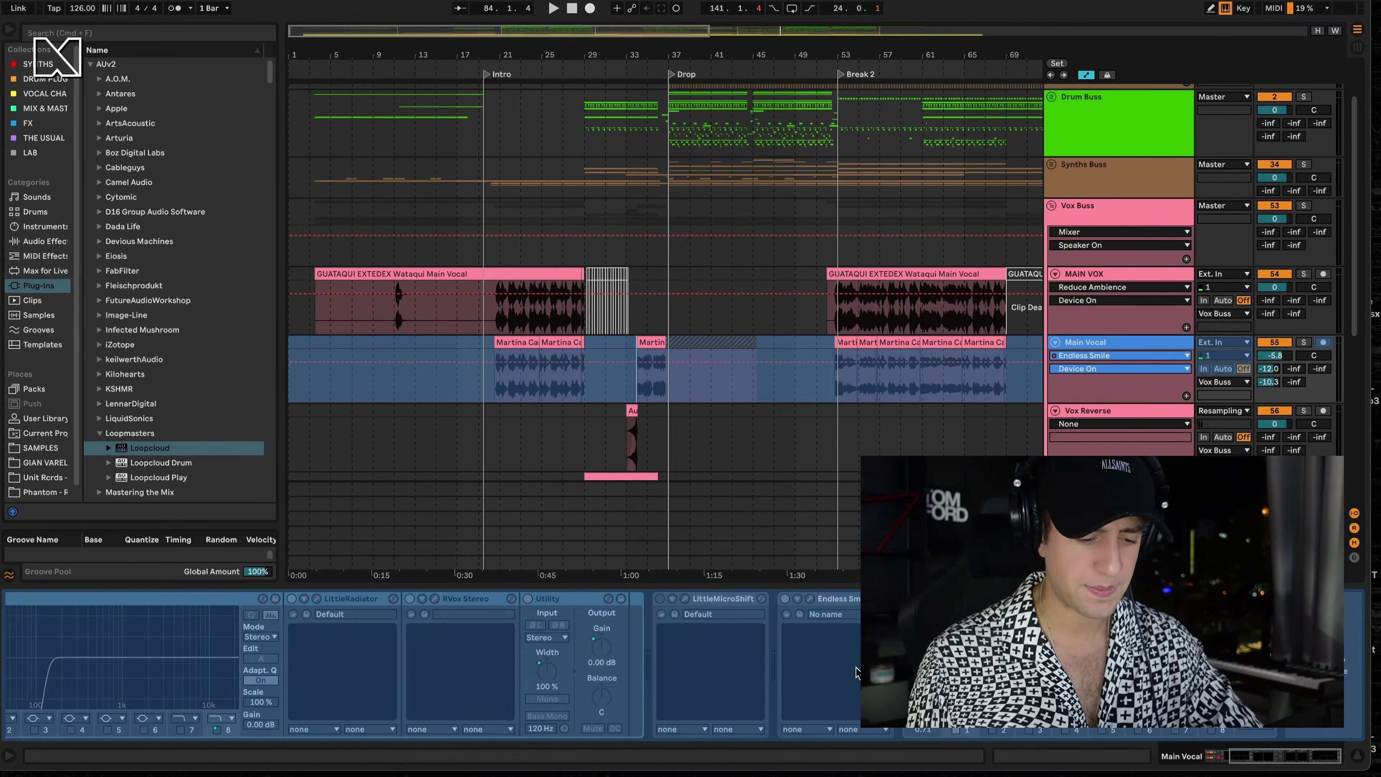
scroll(857, 673, "left", 5)
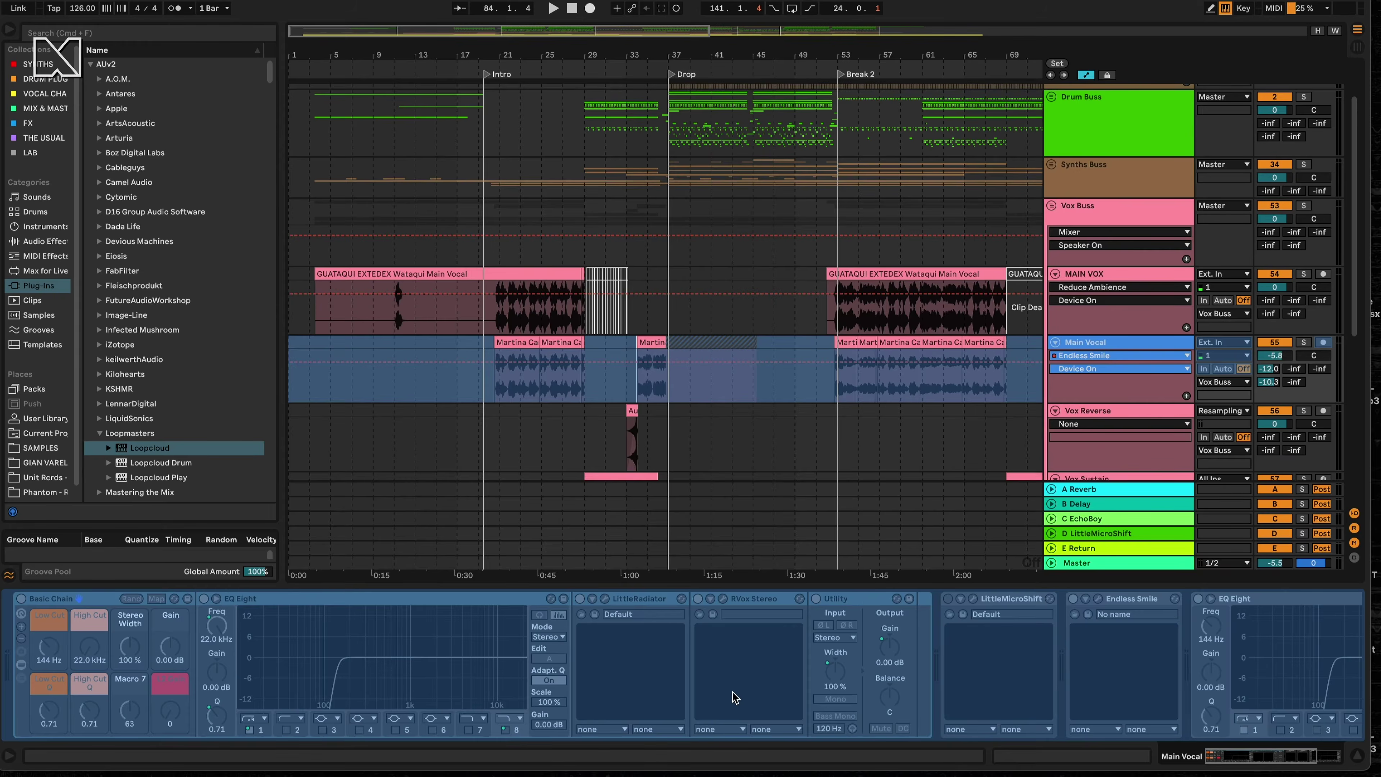
scroll(734, 698, "right", 2)
scroll(734, 699, "right", 1)
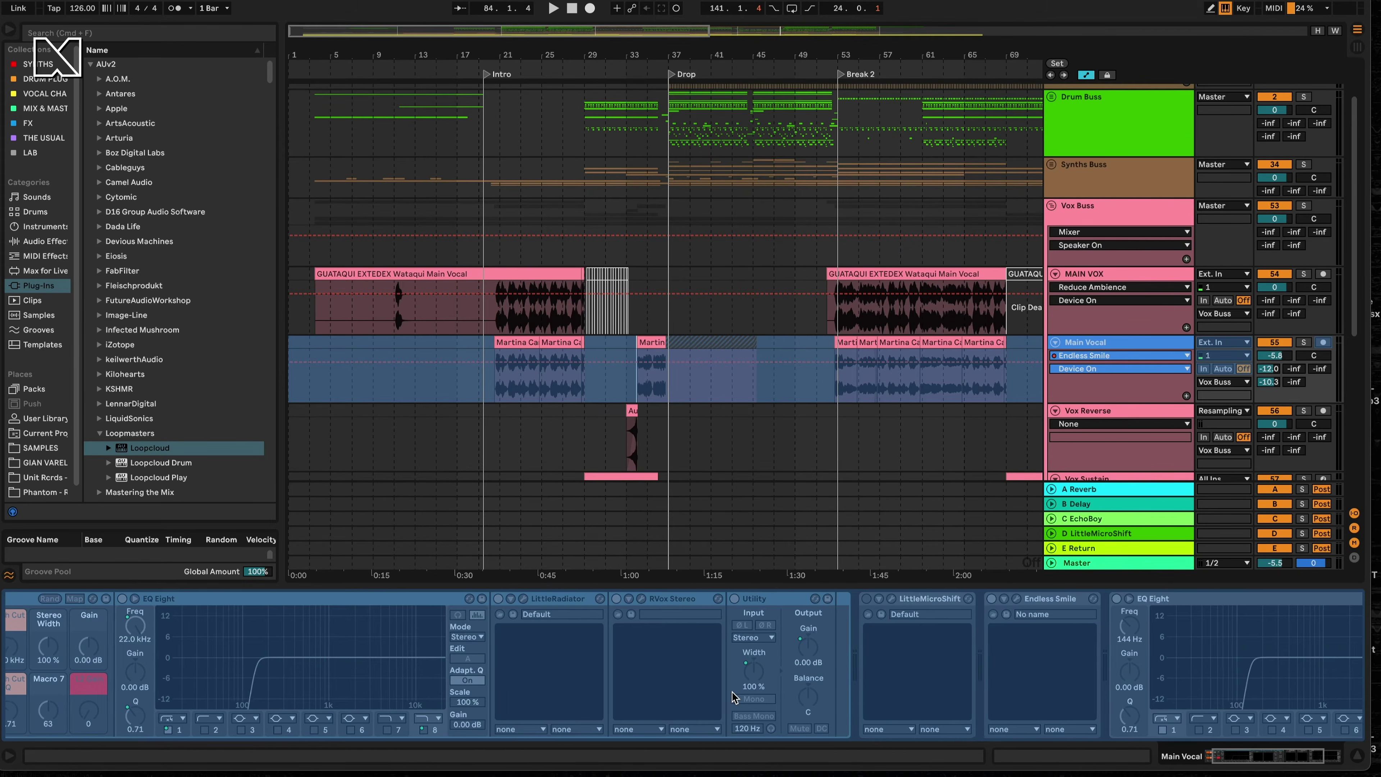
scroll(734, 698, "right", 1)
scroll(732, 693, "right", 3)
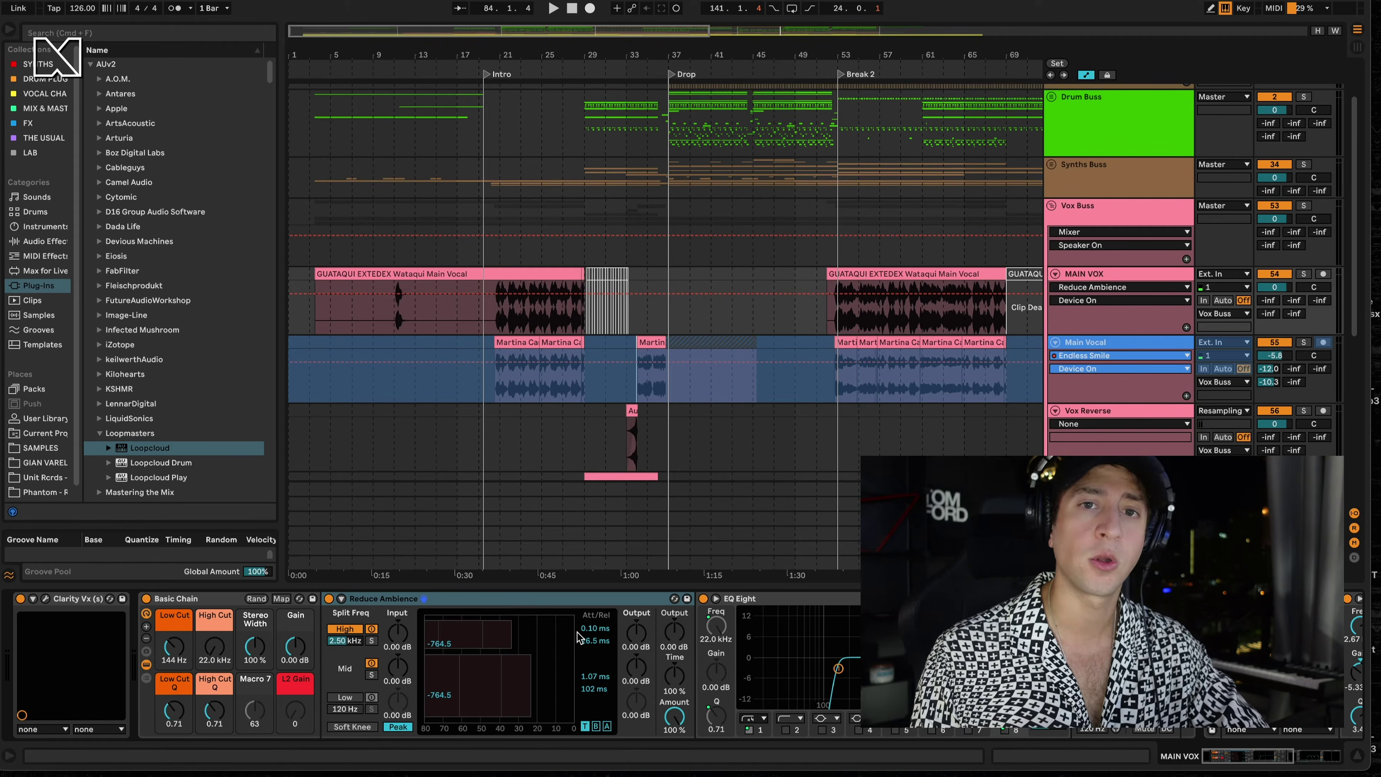
- Open Clarity Vx on the MAIN VOX track, vary its ambience reduction while playing the soloed Intro vocal, and close the plug-in
left_click(46, 599)
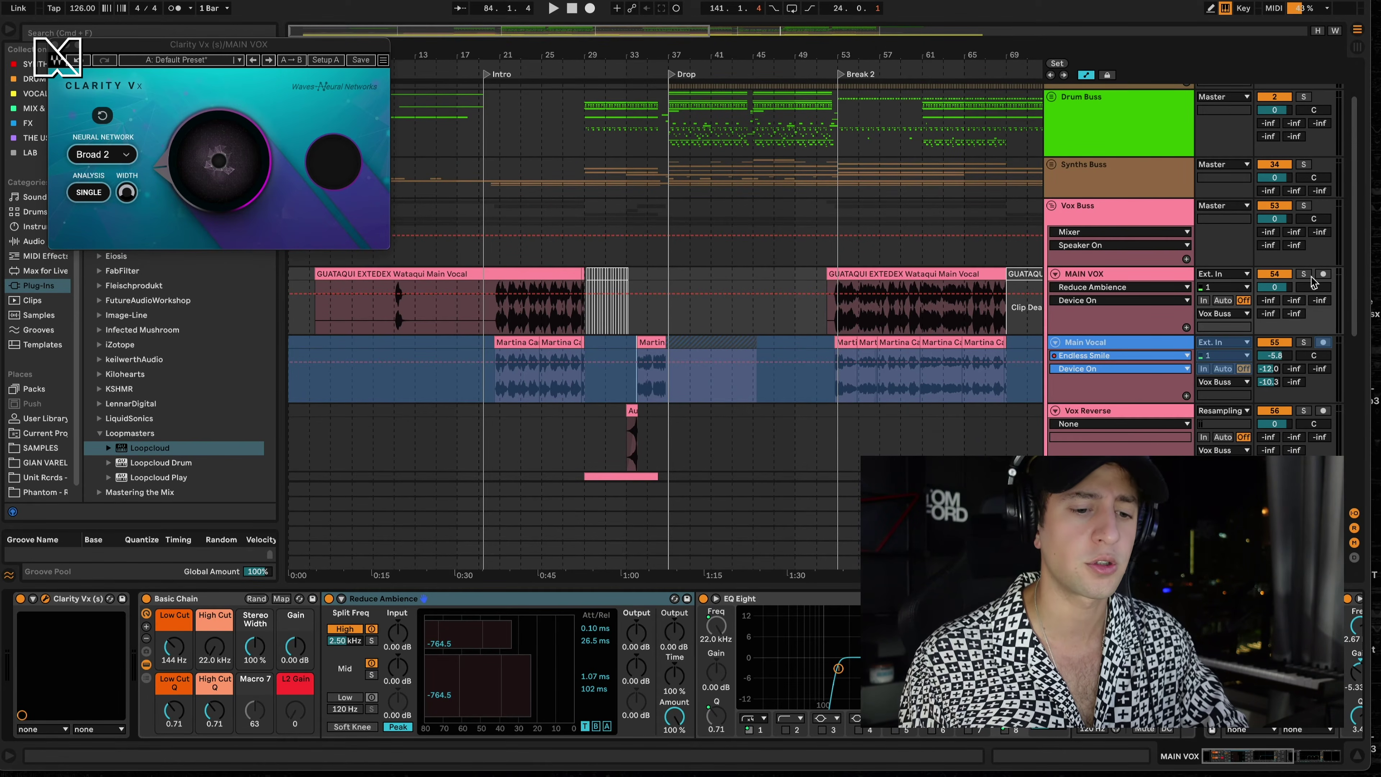
key("space")
left_click(219, 161)
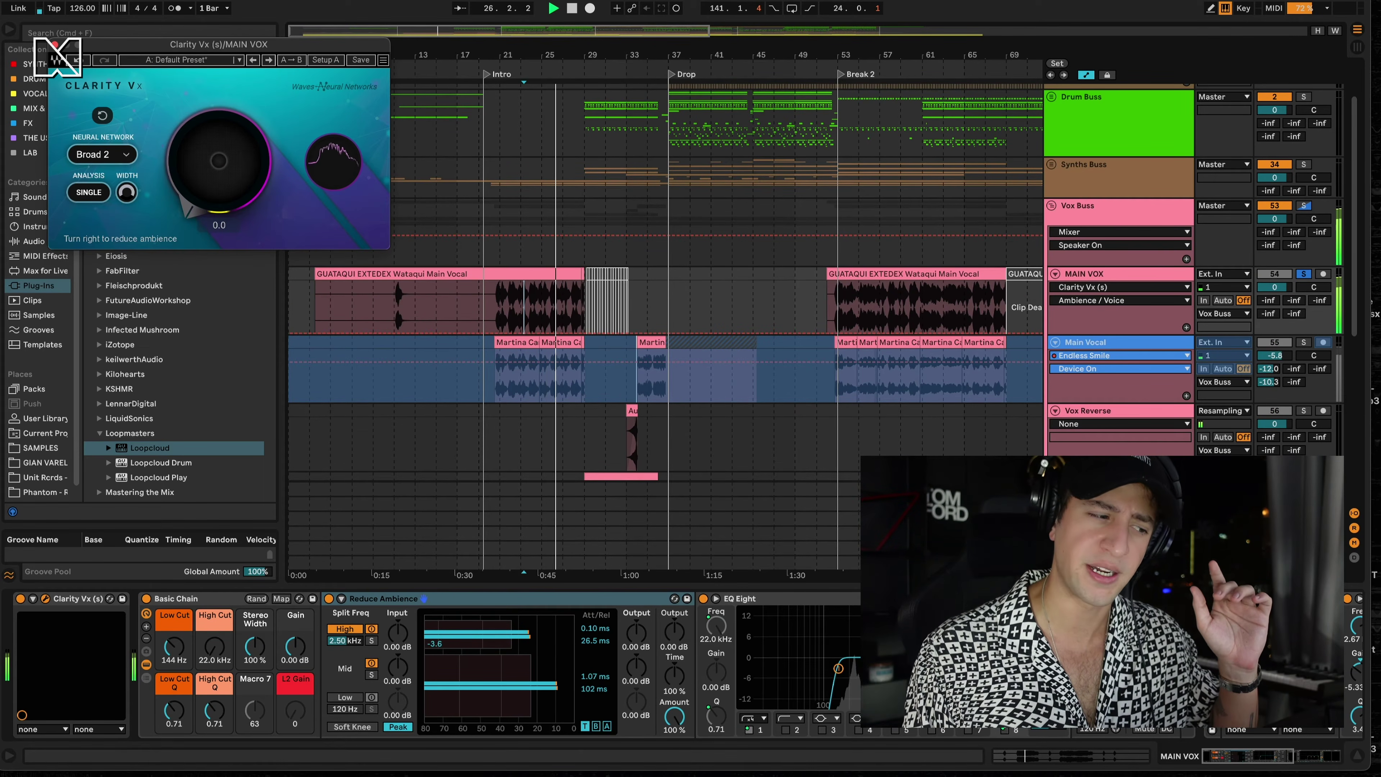
left_click_drag(219, 161, 220, 145)
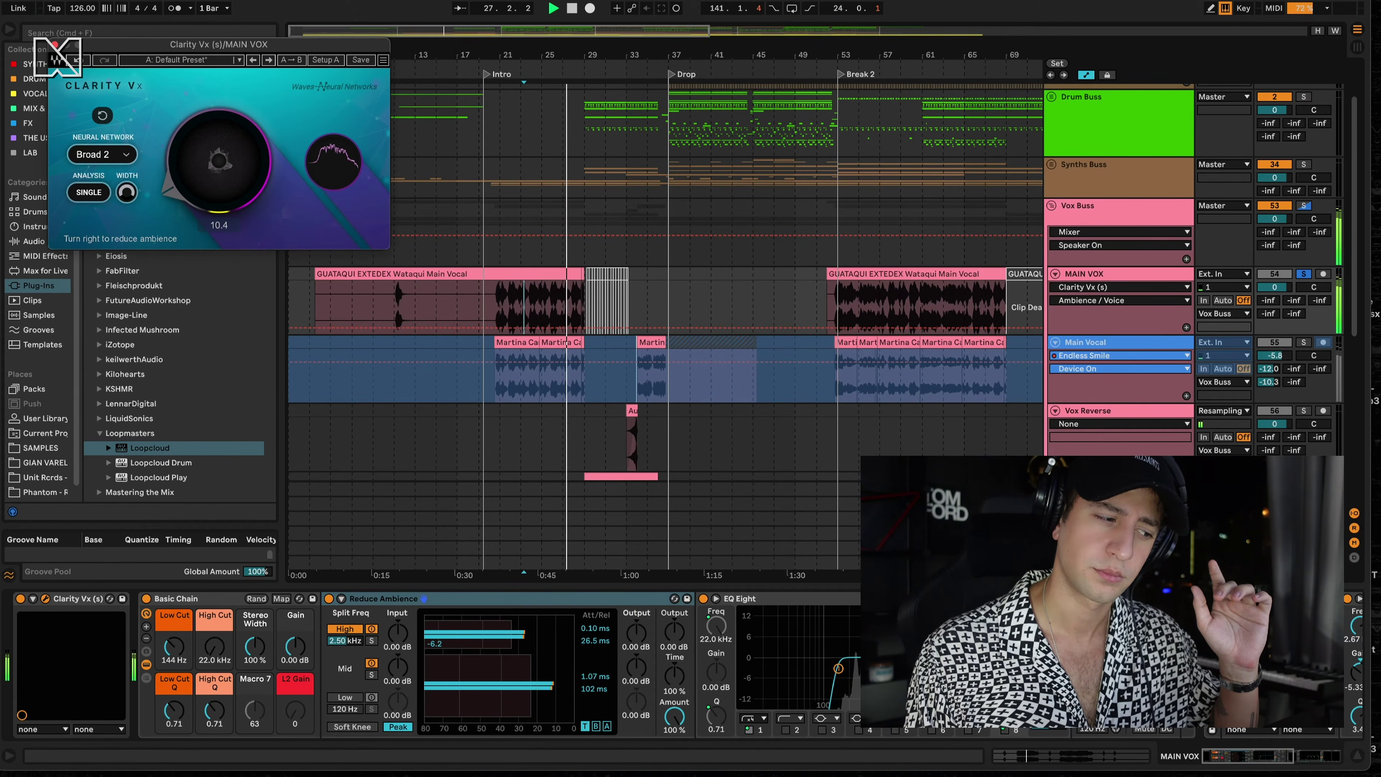
key("space")
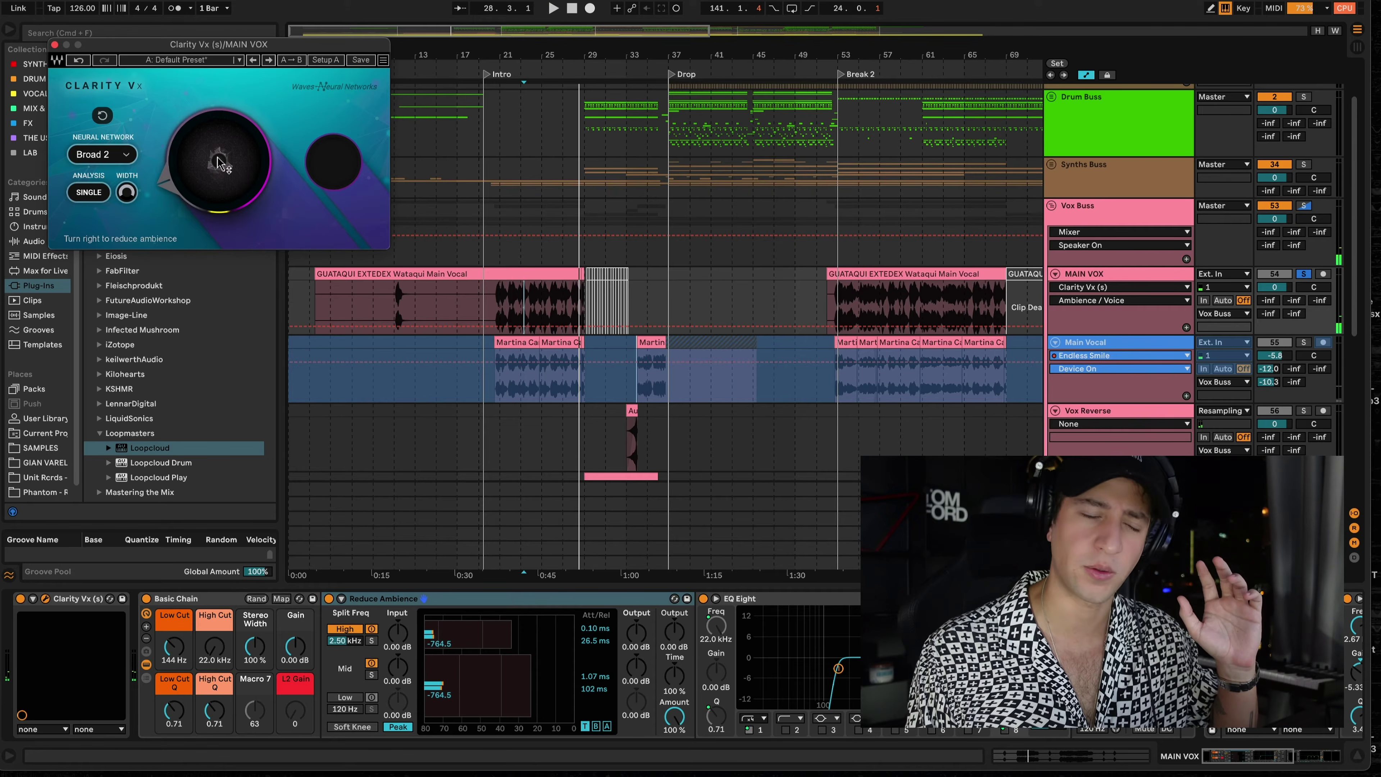
left_click_drag(218, 162, 217, 136)
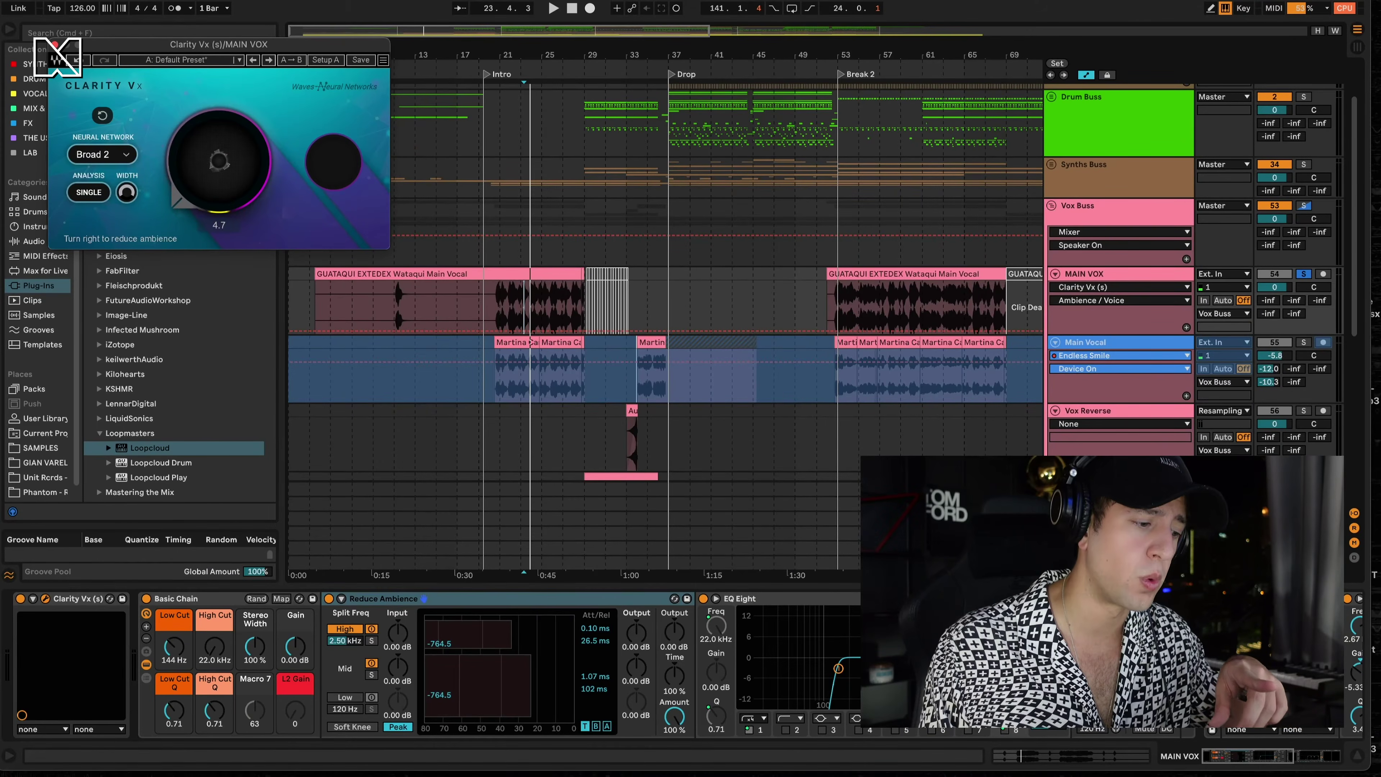
left_click_drag(219, 162, 219, 153)
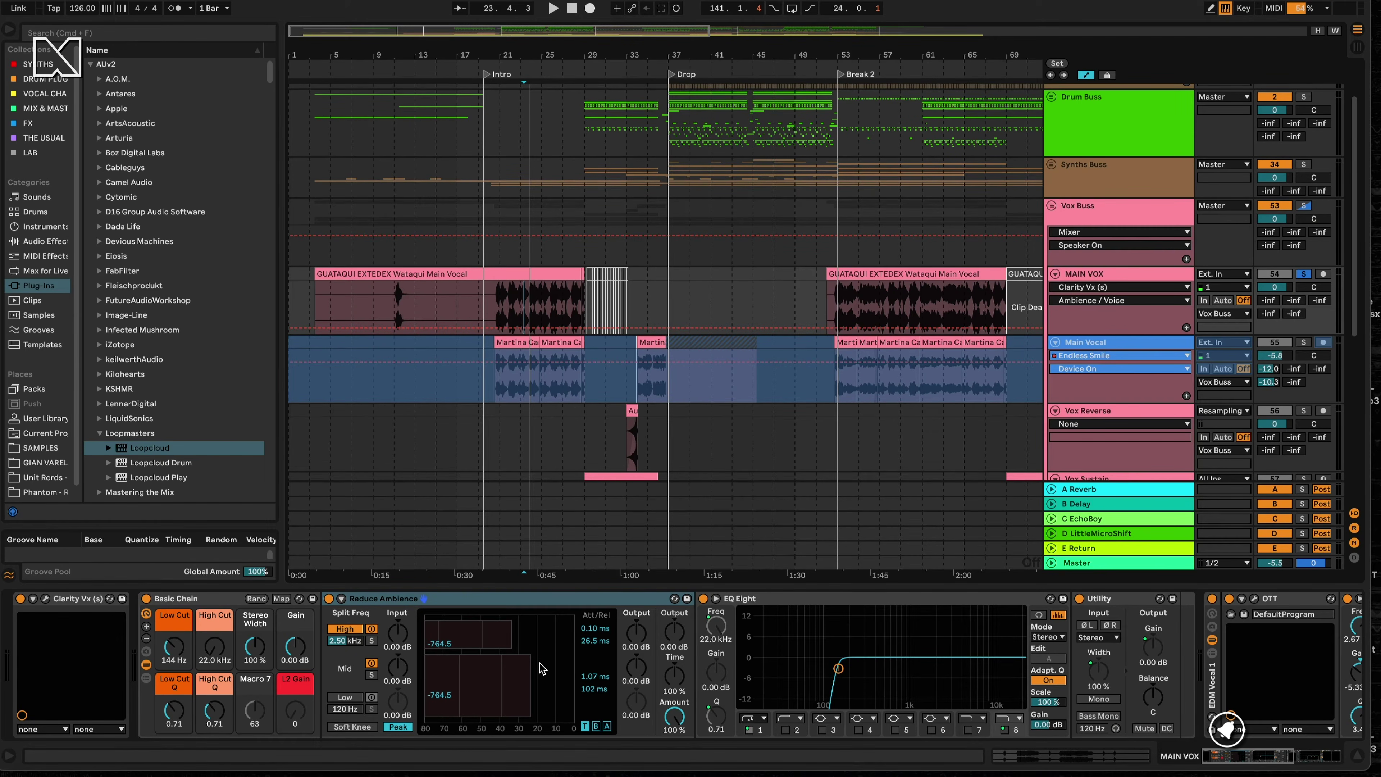
- Examine the MAIN VOX effects chain from Reduce Ambience through EQ Eight and Utility to the OTT and EQ Eight of the EDM Vocal 1 rack
scroll(542, 668, "right", 2)
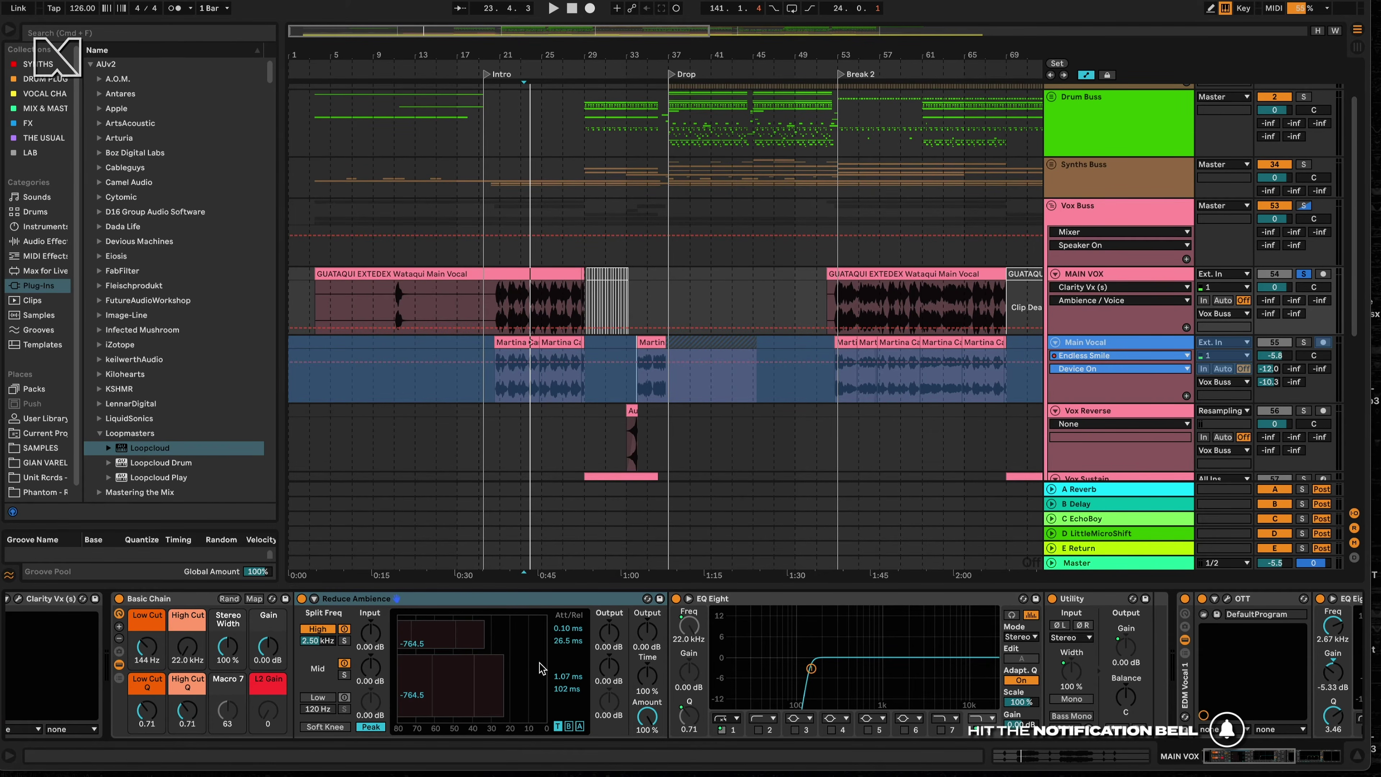
scroll(542, 668, "right", 1)
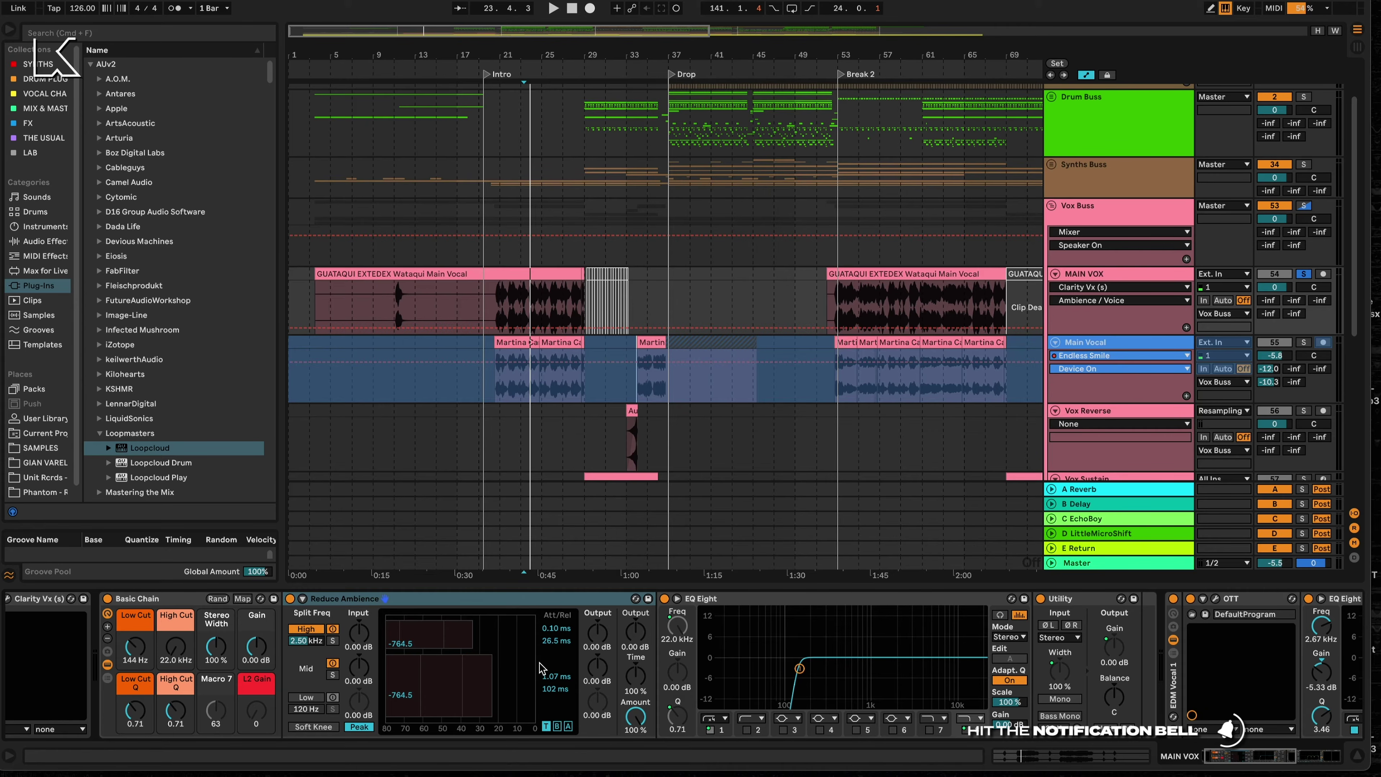
scroll(542, 668, "right", 2)
scroll(542, 668, "right", 10)
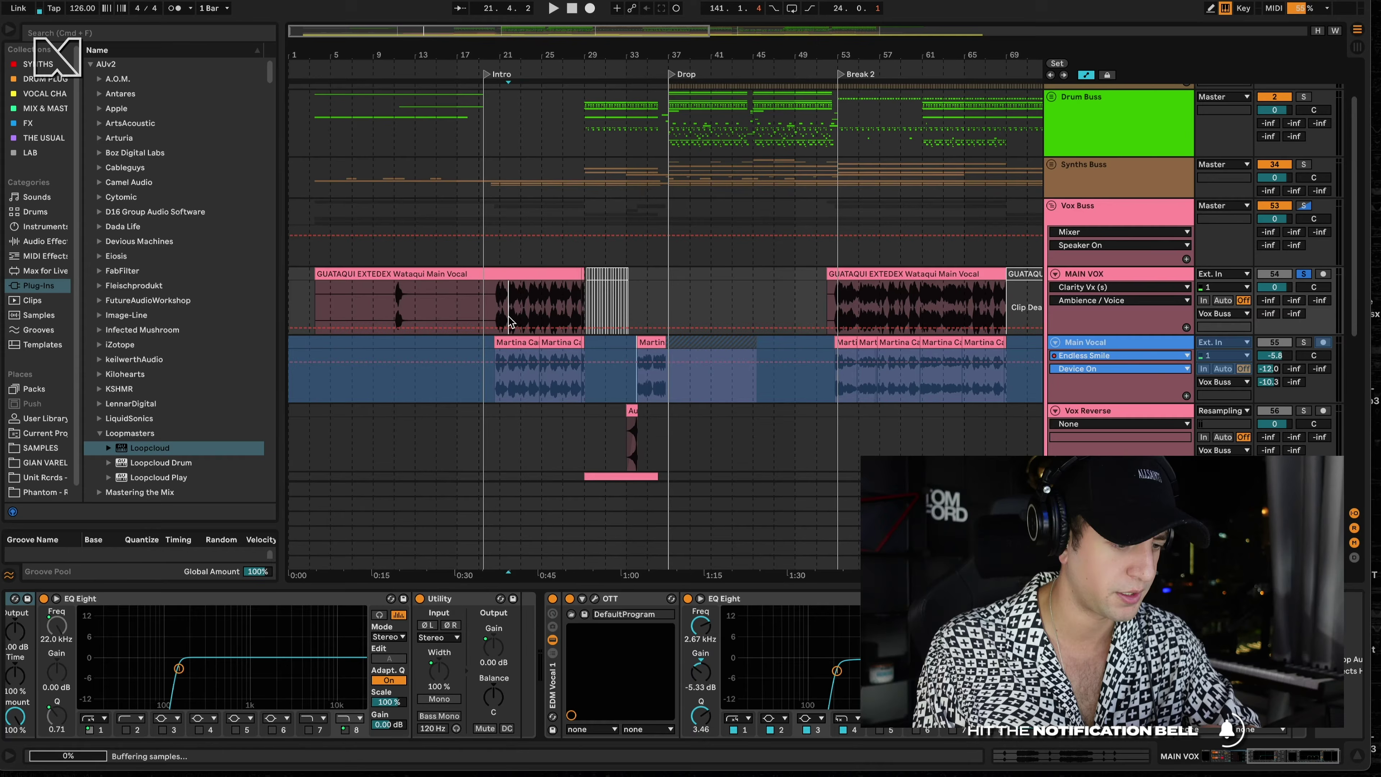
- Play the soloed MAIN VOX near the end of the Intro phrase and from just after Break 2
key("space")
left_click(558, 314)
key("space")
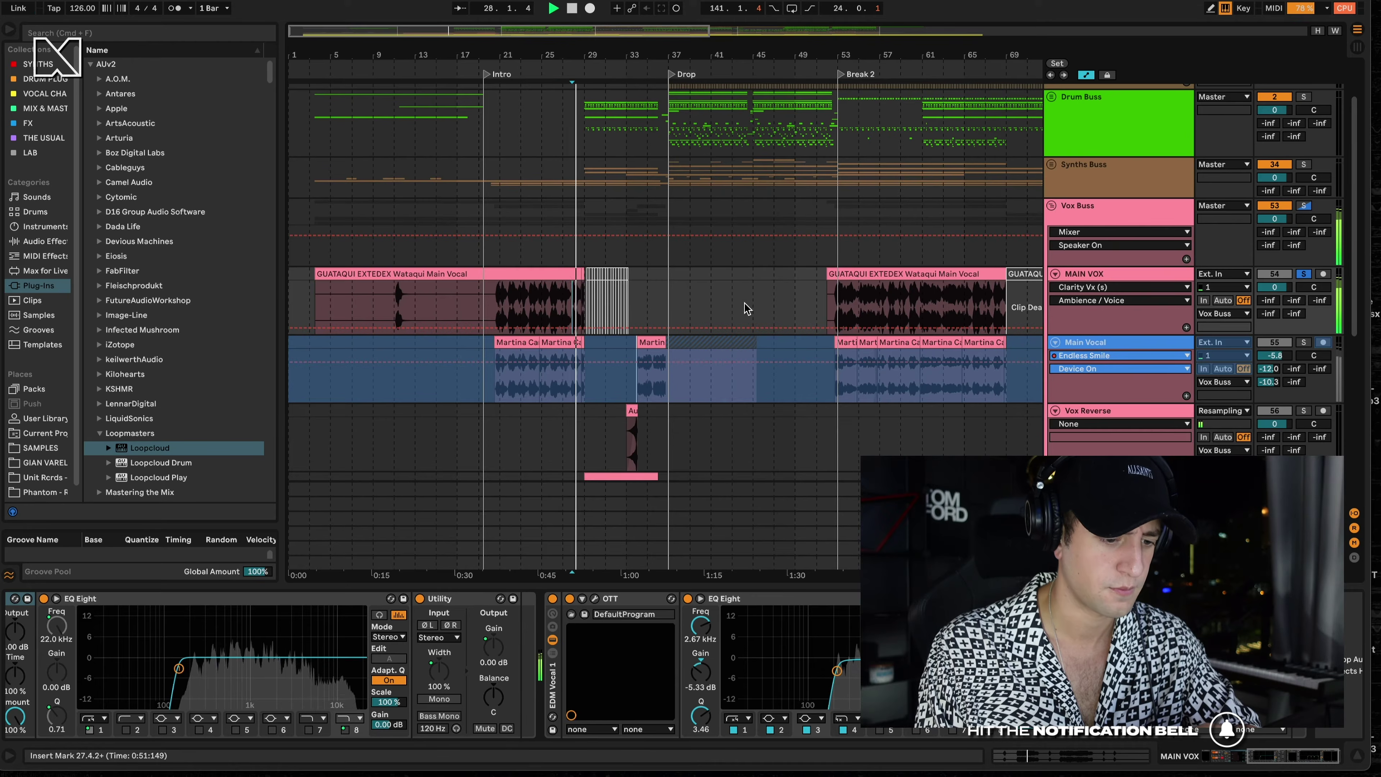
left_click(851, 307)
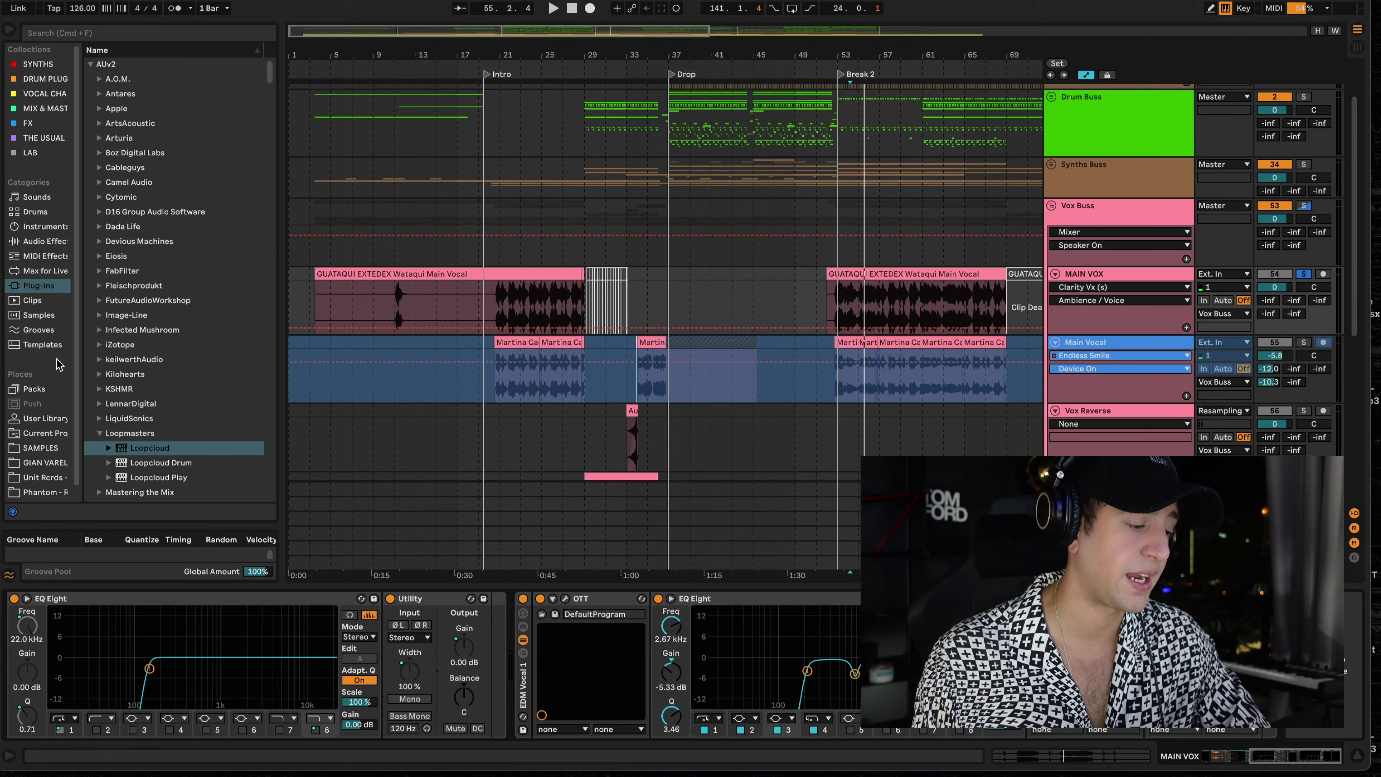
- Show the lead vocal rack presets in the personal browser folder, and inspect the SerumFX plug-in on MAIN VOX before closing it
scroll(58, 364, "down", 1)
left_click(49, 449)
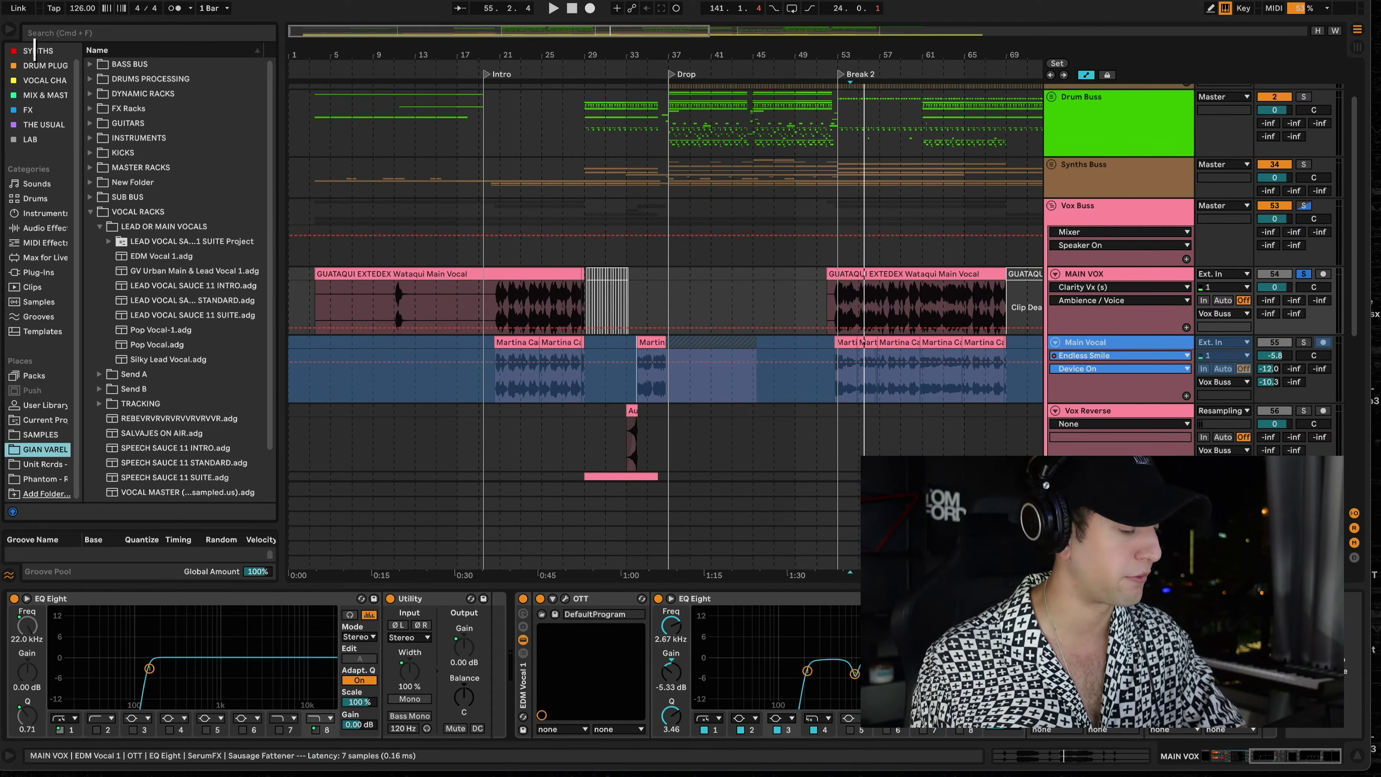
left_click(1060, 599)
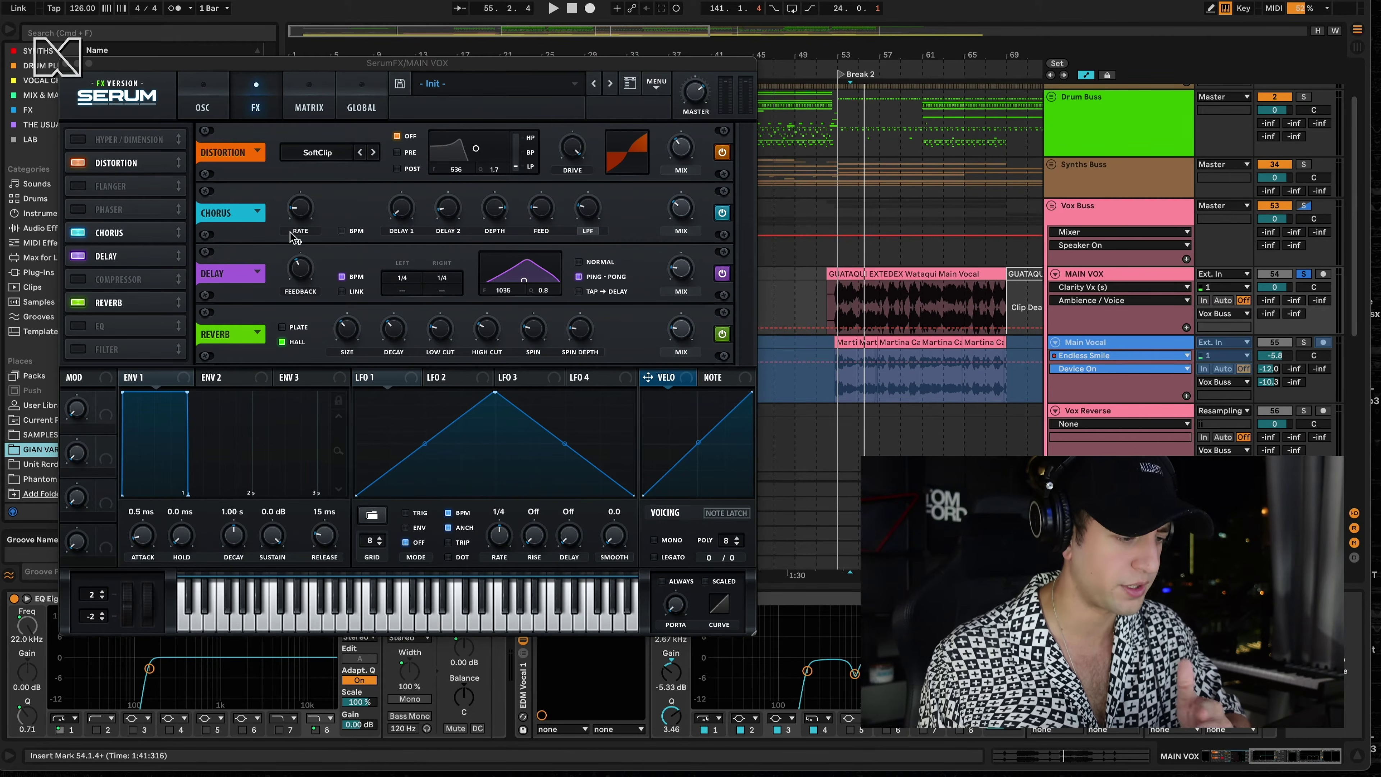
left_click(67, 64)
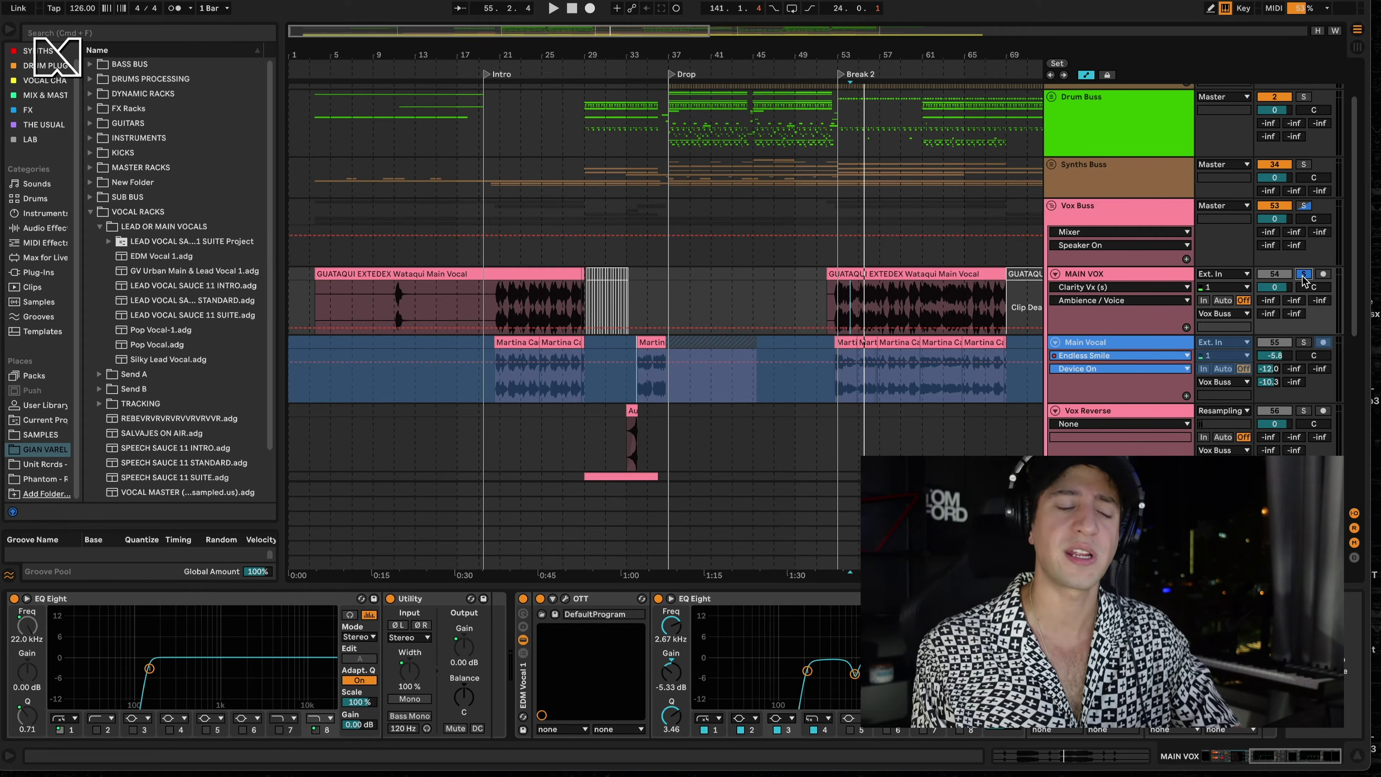
- Play the soloed MAIN VOX from around bar 20, and look over the remaining Vox Buss tracks down to Pre Drop
left_click(550, 295)
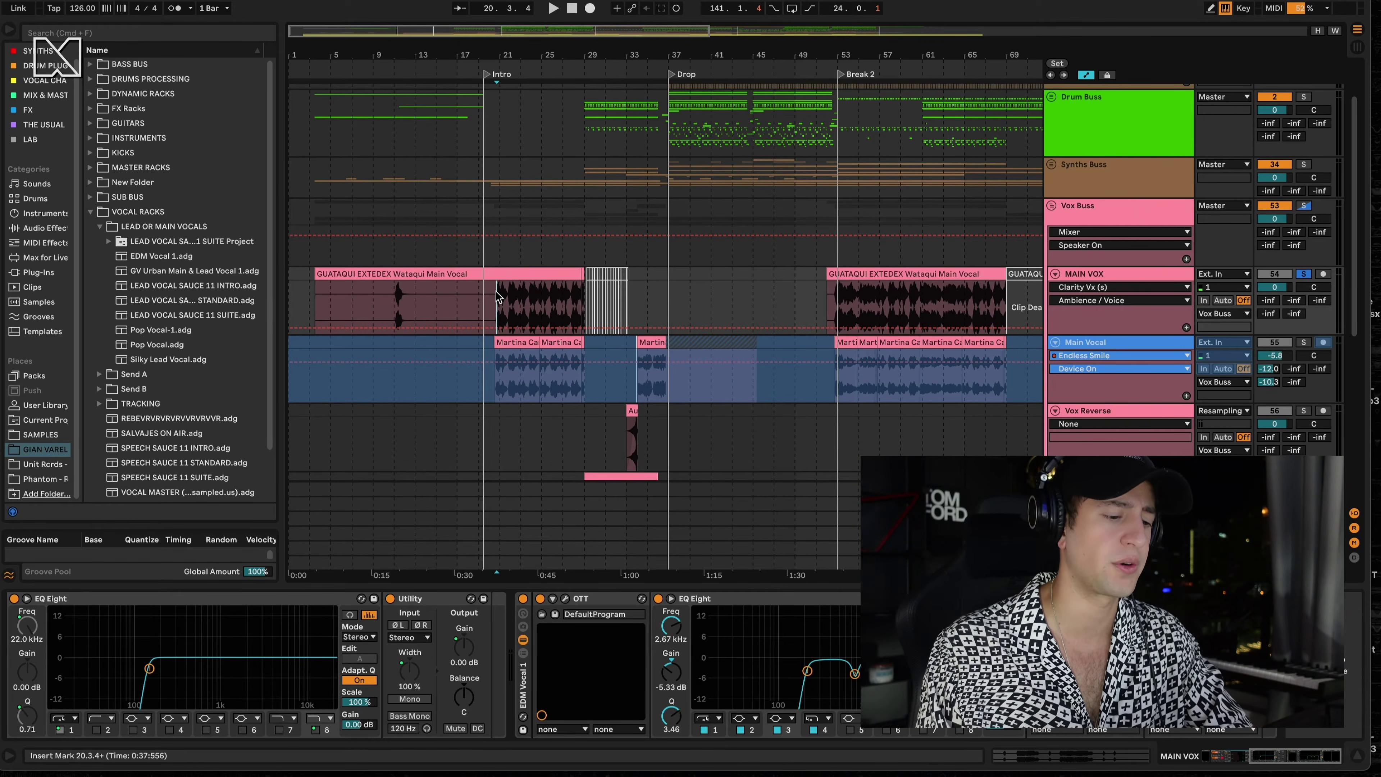
key("space")
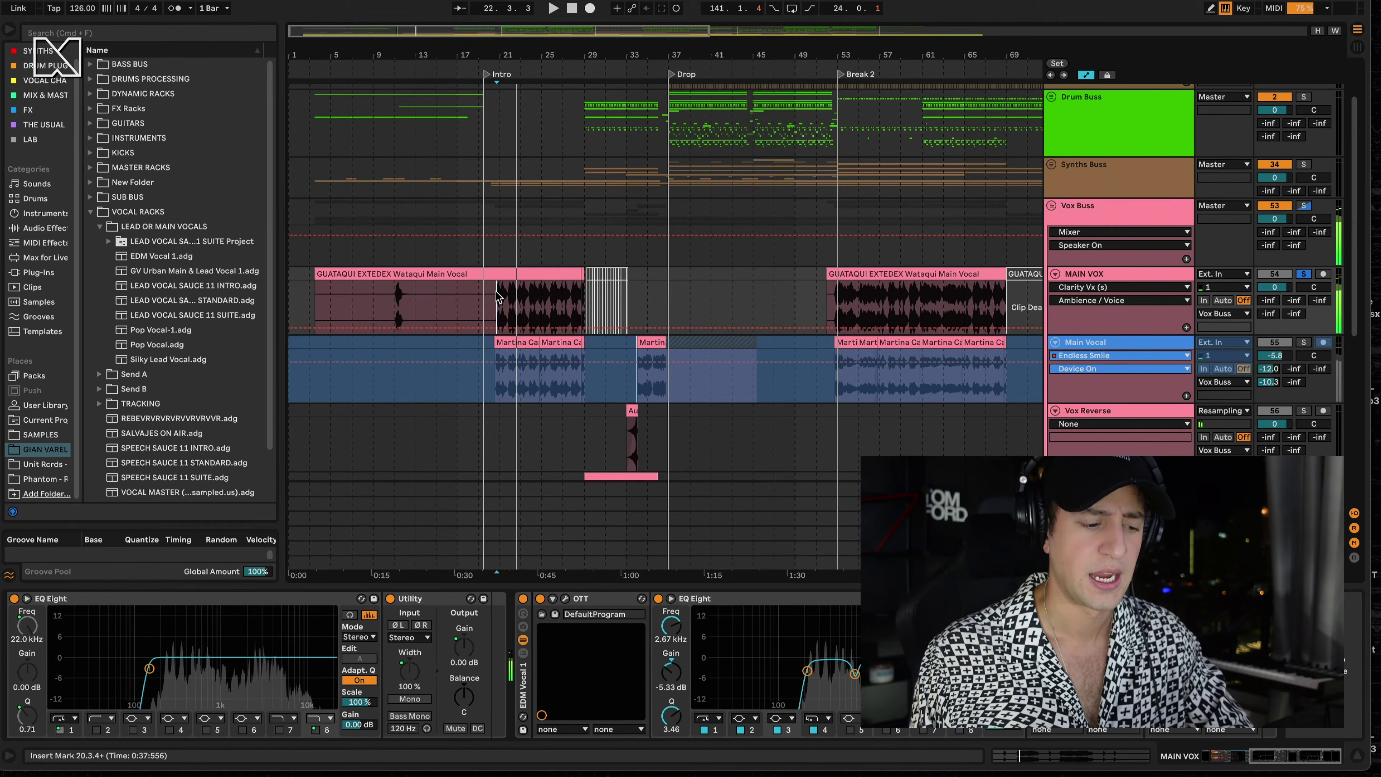
scroll(496, 296, "down", 3)
scroll(624, 320, "right", 2)
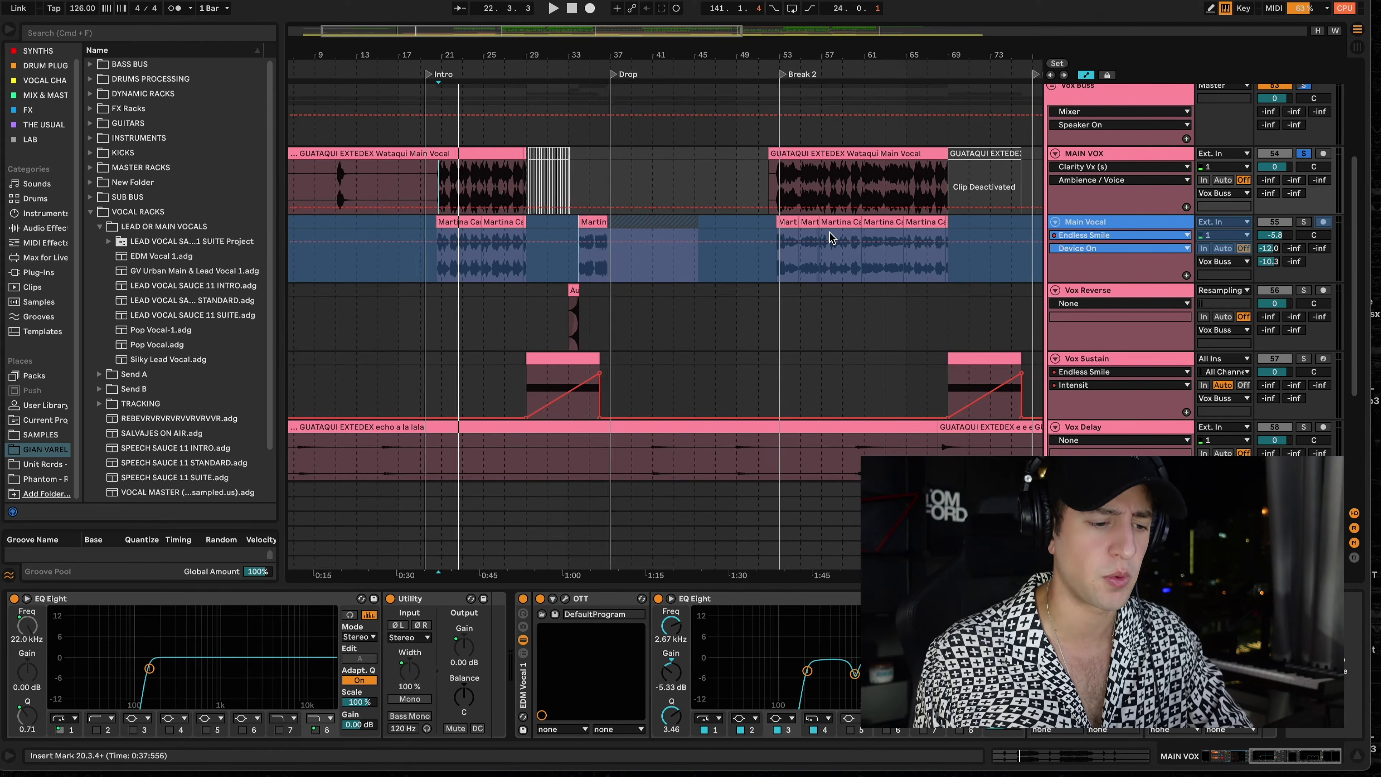
scroll(831, 238, "right", 3)
scroll(831, 238, "down", 3)
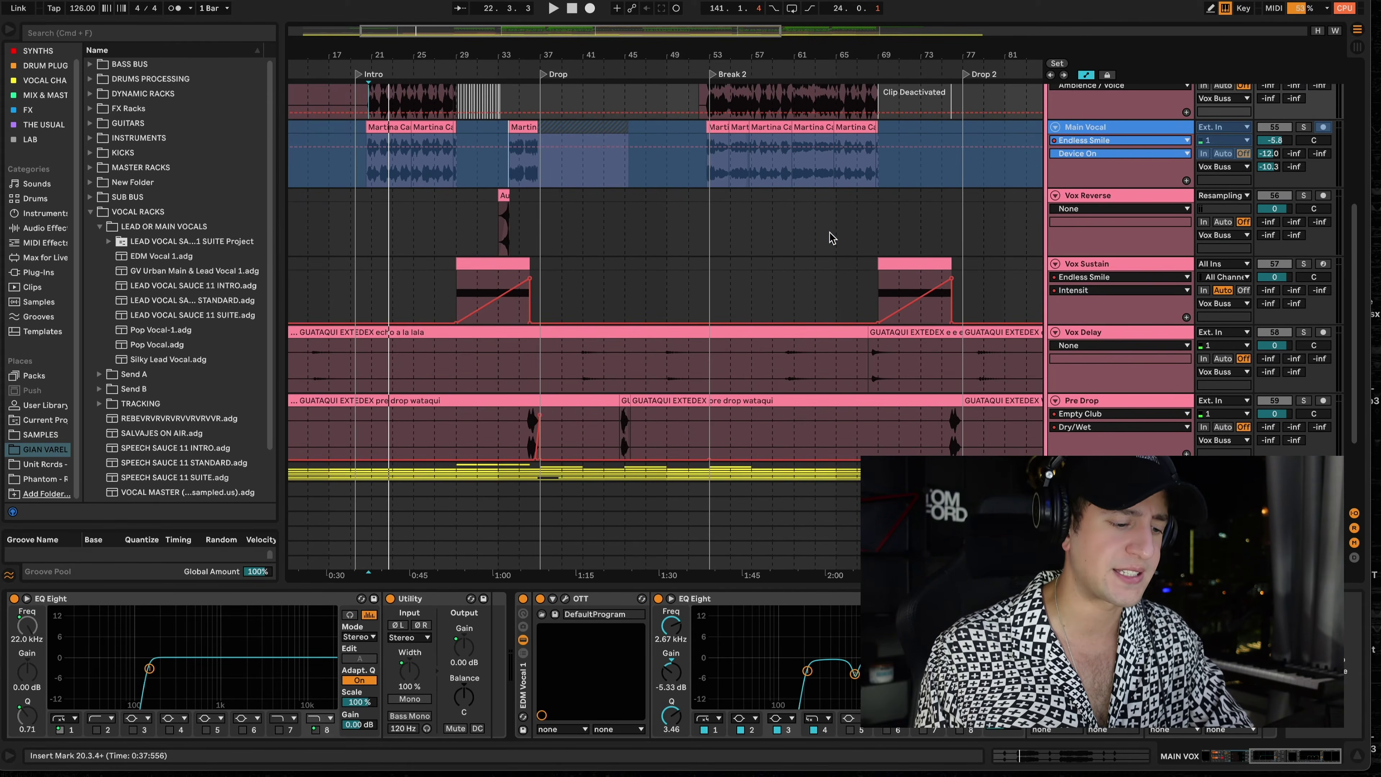
scroll(830, 238, "left", 3)
scroll(830, 237, "down", 2)
- Select the Vox Sustain track to show its sampled vocal and Endless Smile, and play it from just before the clip at bar 29
left_click(1088, 204)
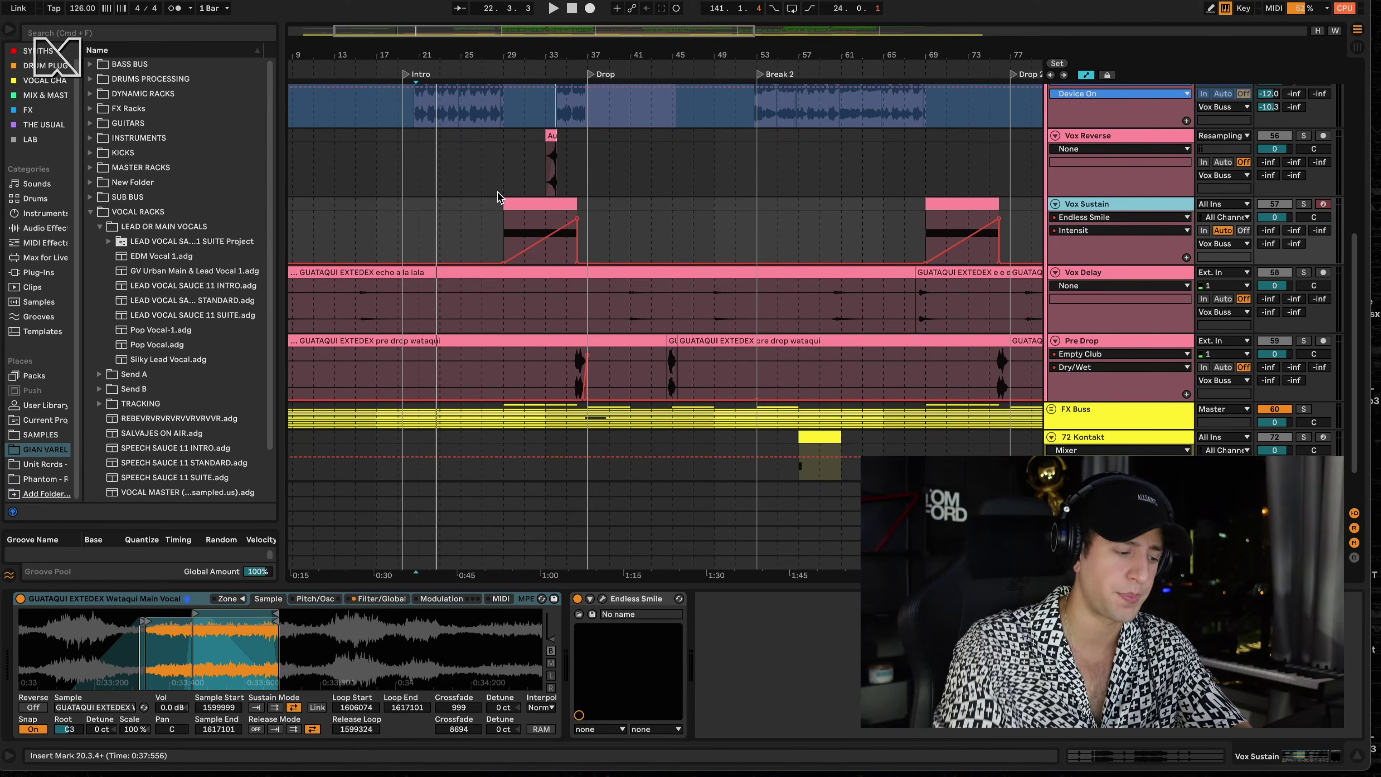
left_click(155, 599)
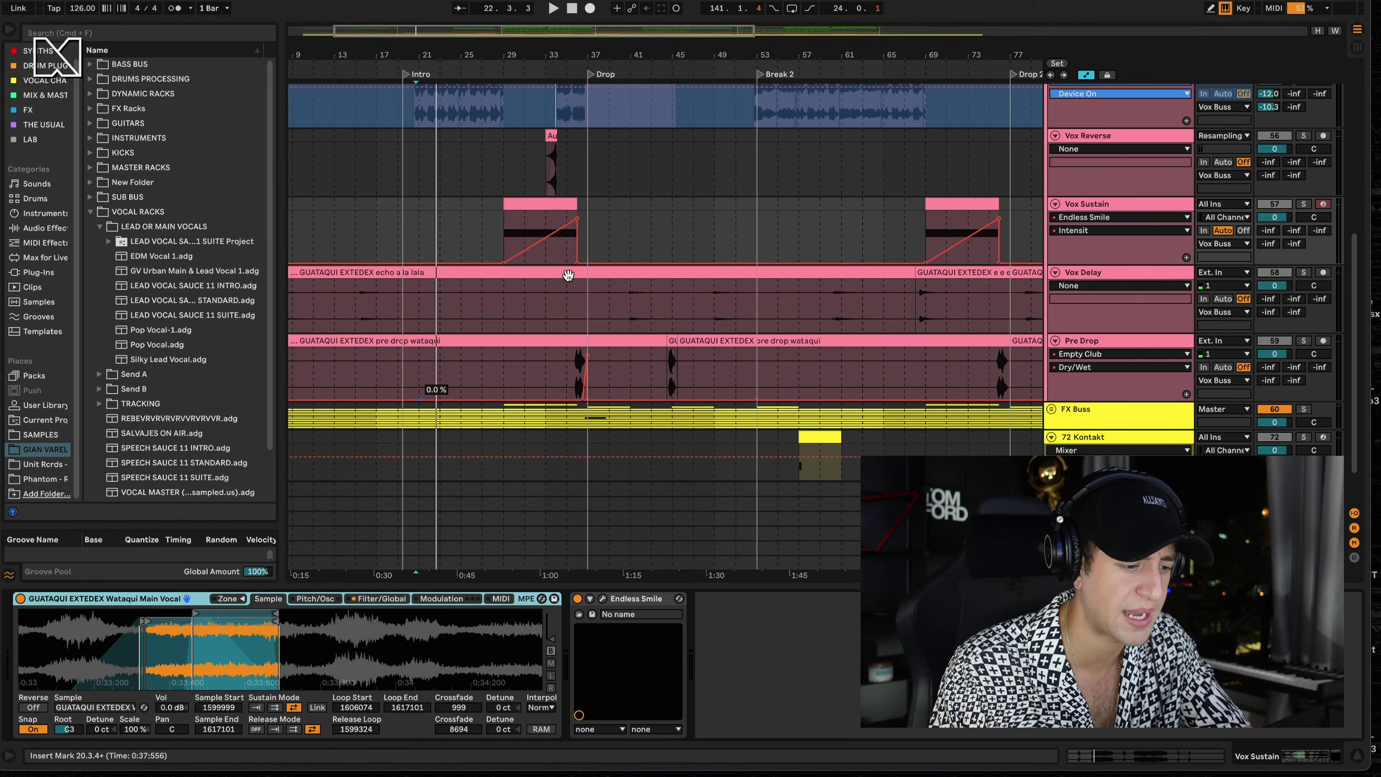
left_click(500, 225)
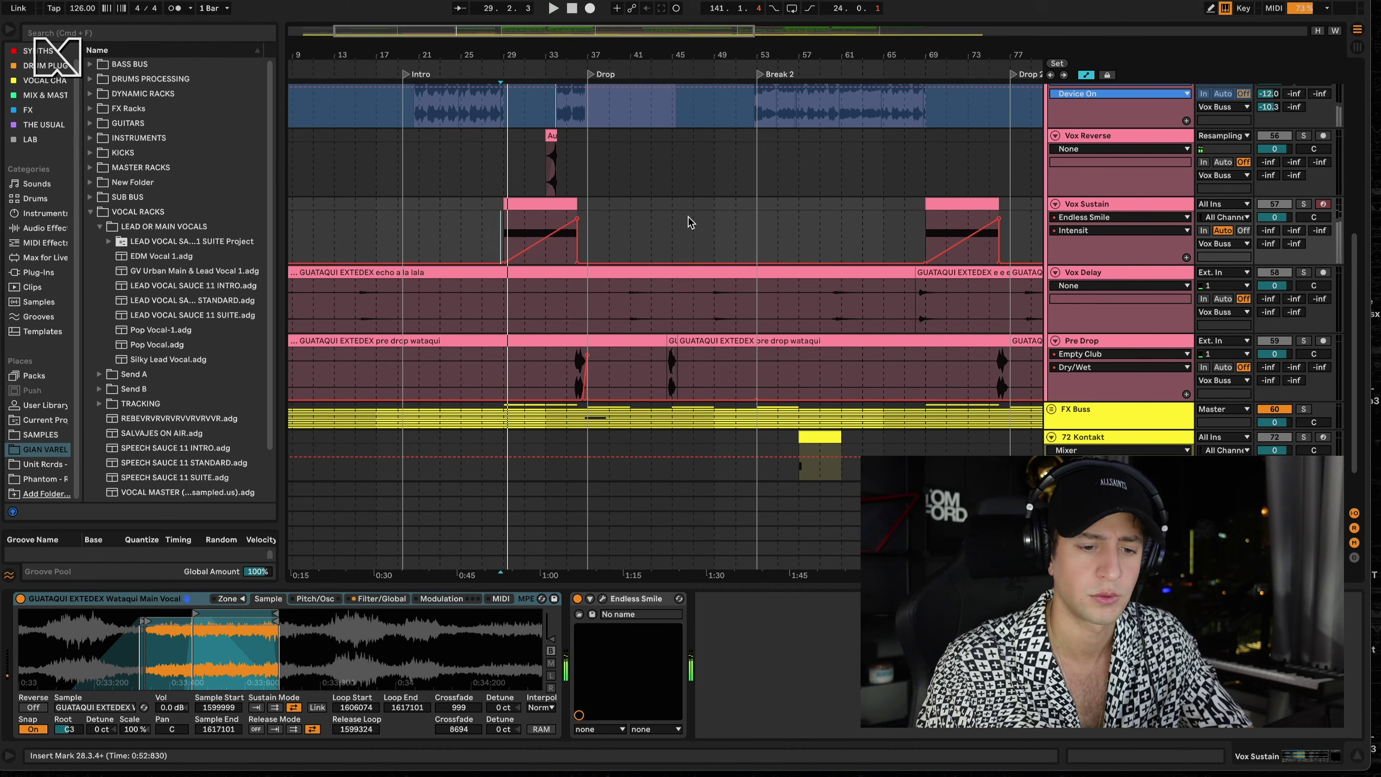
left_click(499, 234)
key("space")
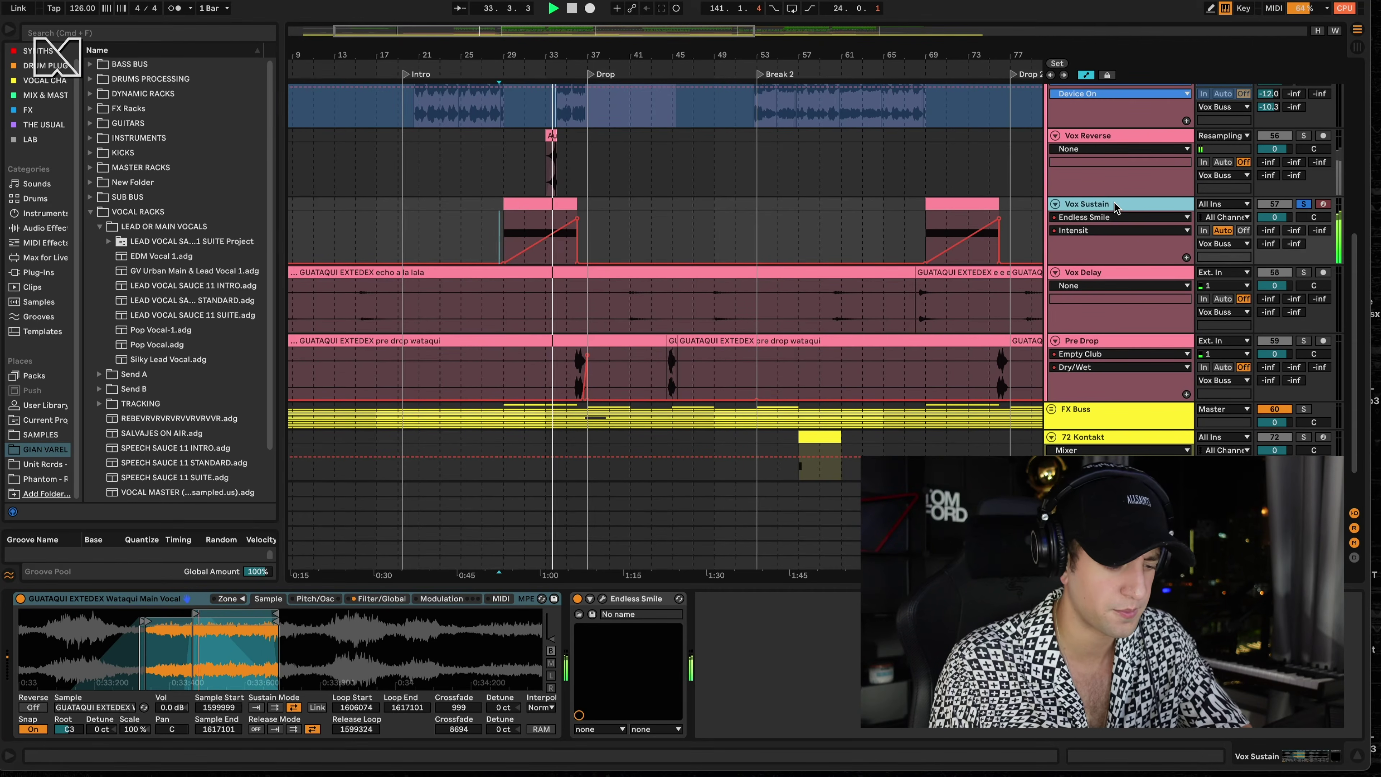
- Check the Vox Sustain sampler's Filter/Global settings, return to its Sample view, and stop playback
left_click(375, 600)
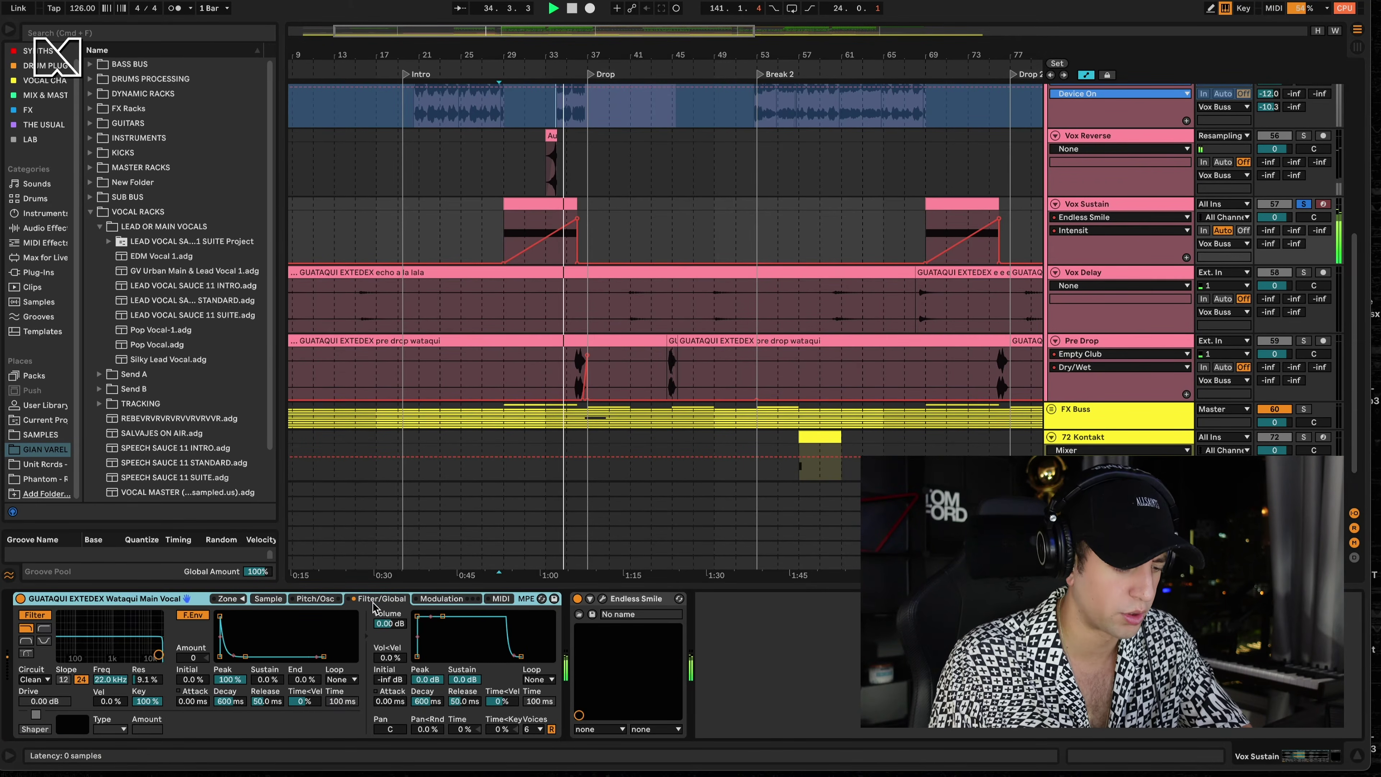
left_click(276, 601)
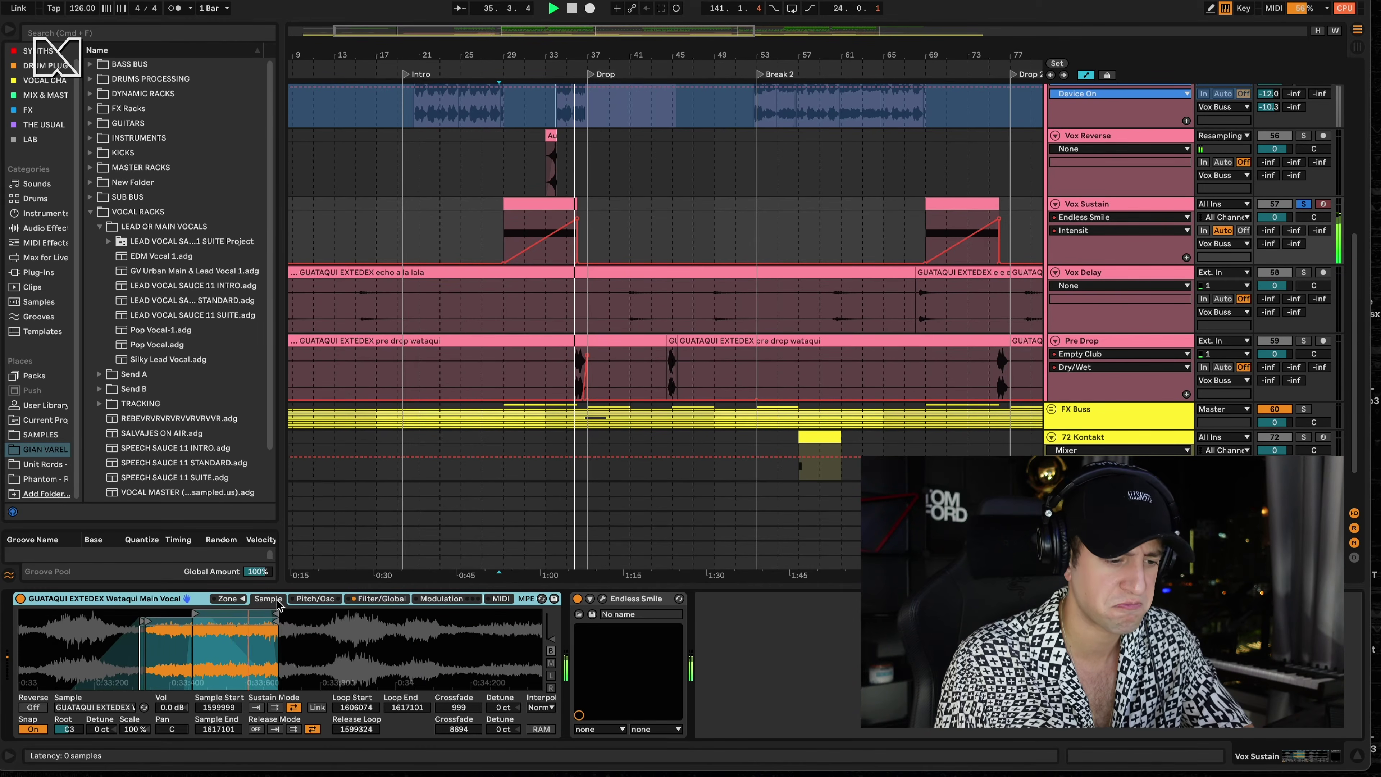
key("space")
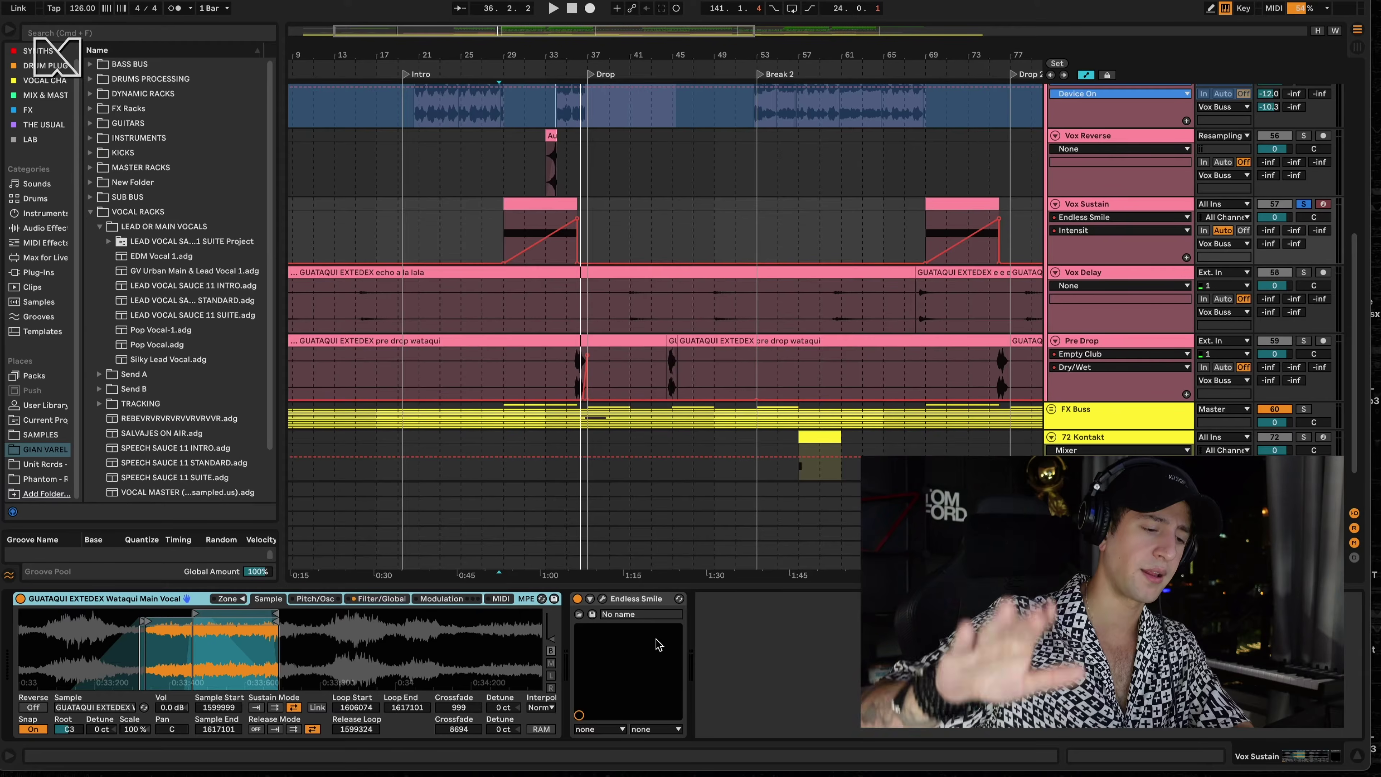
- Return to the main vocal tracks, and show the devices on the EchoBoy and LittleMicroShift return tracks
scroll(1163, 210, "up", 5)
scroll(1163, 173, "up", 3)
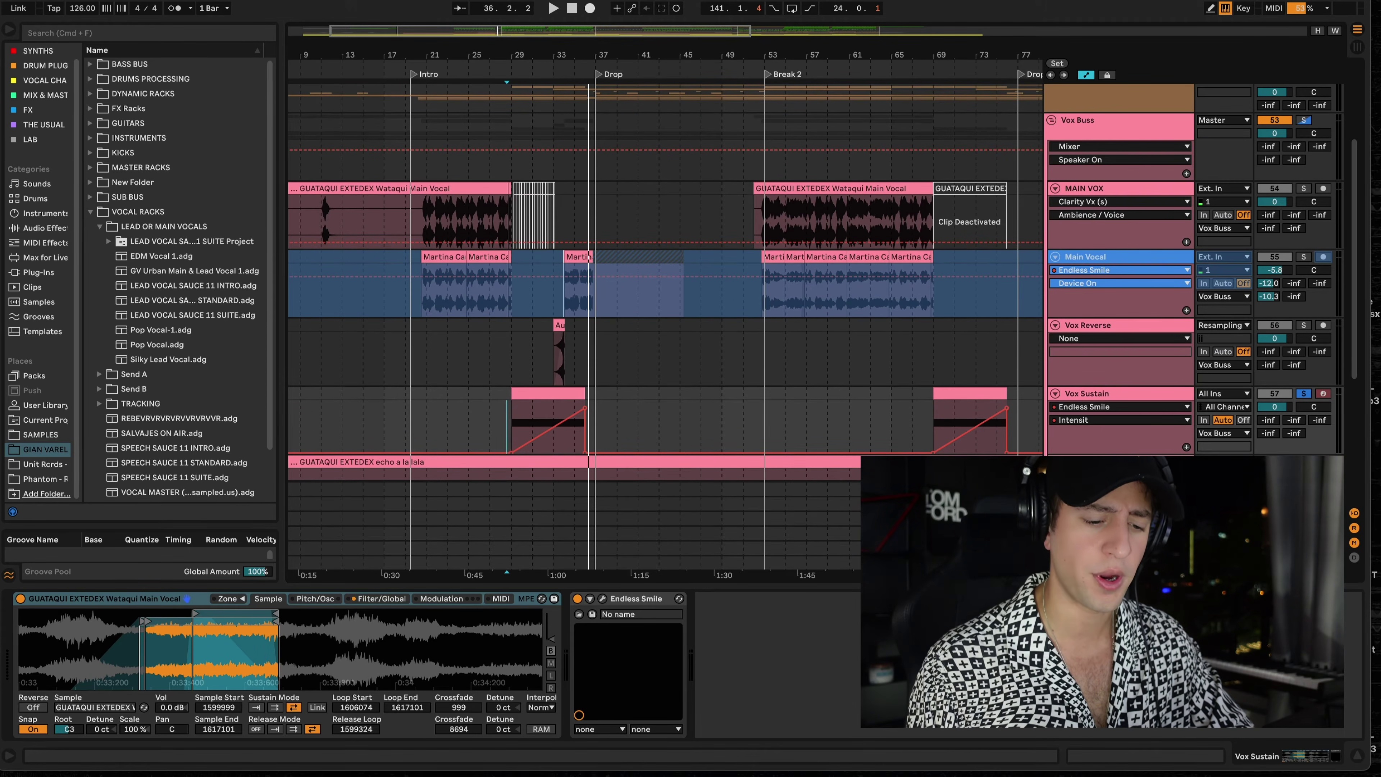
left_click(864, 245)
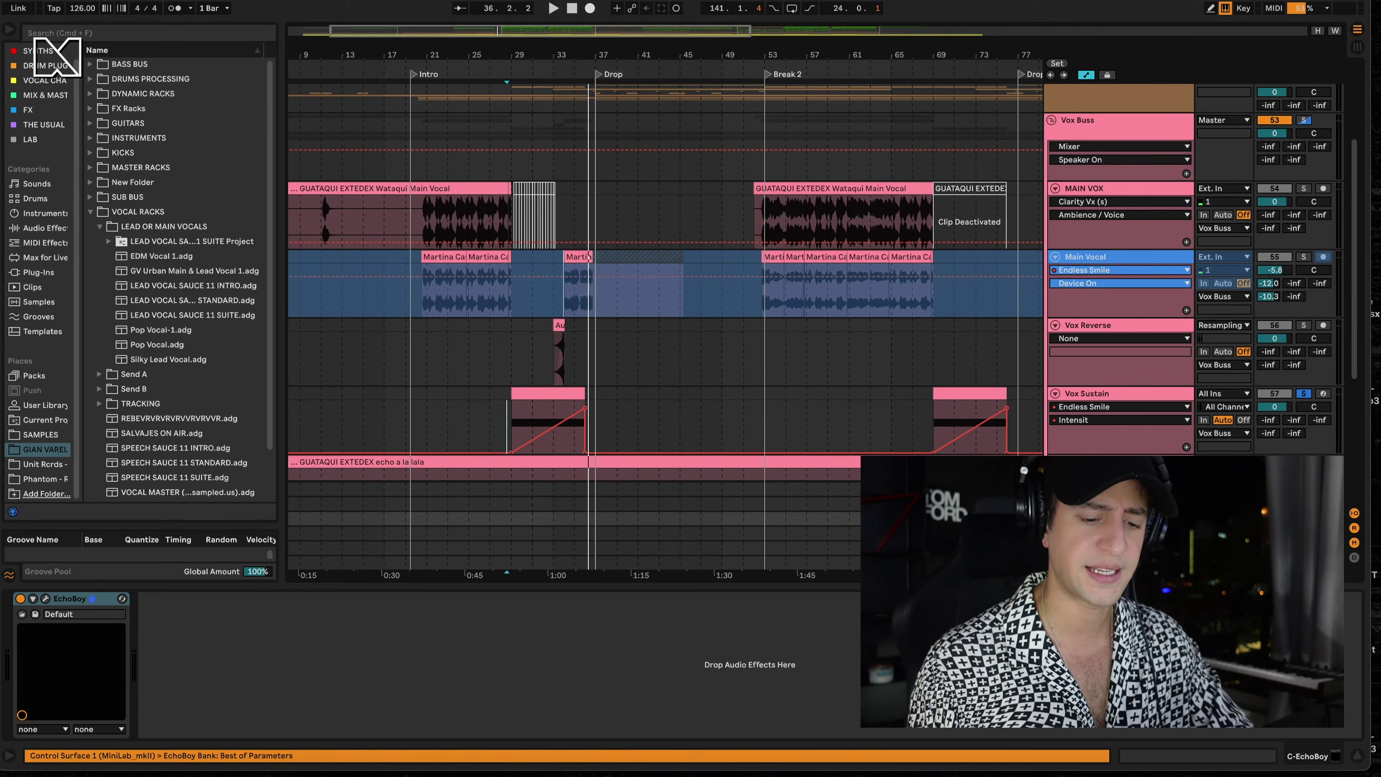
key("space")
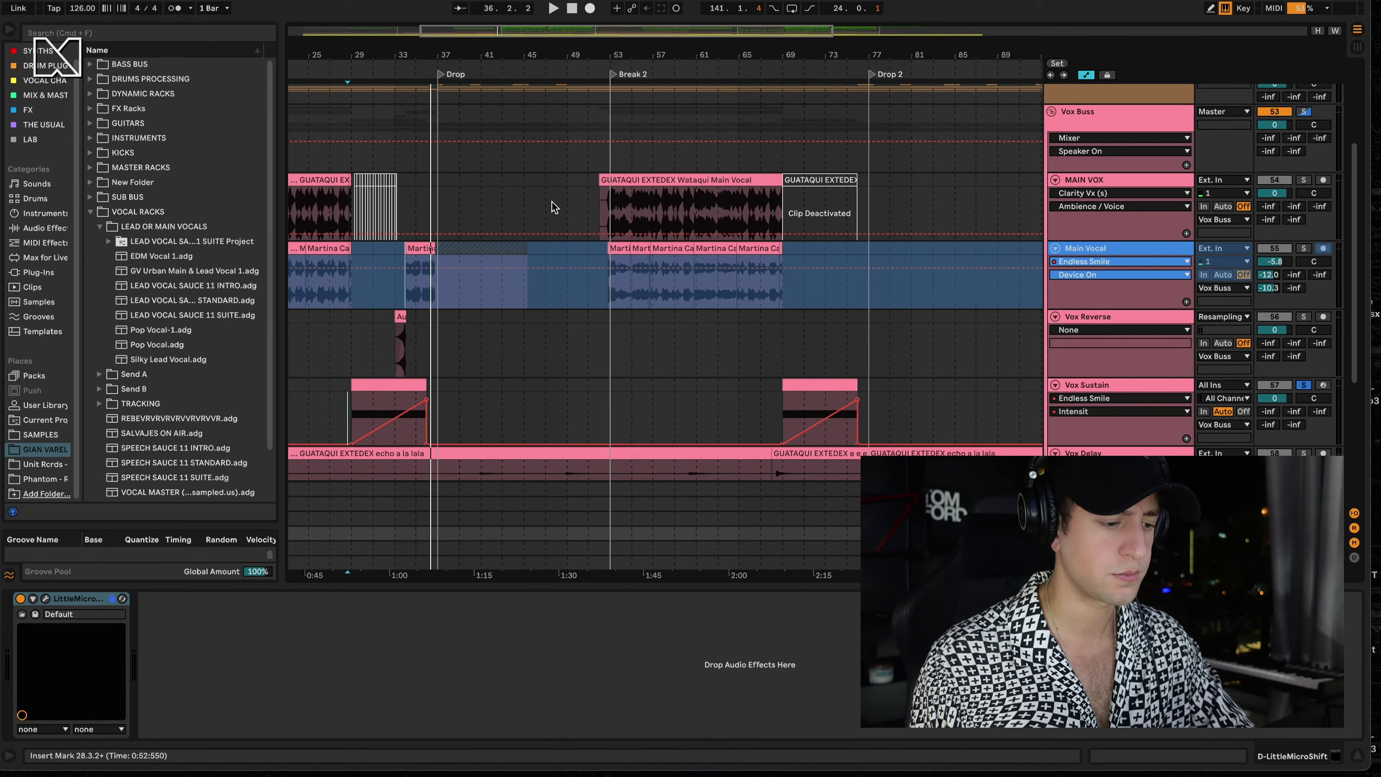